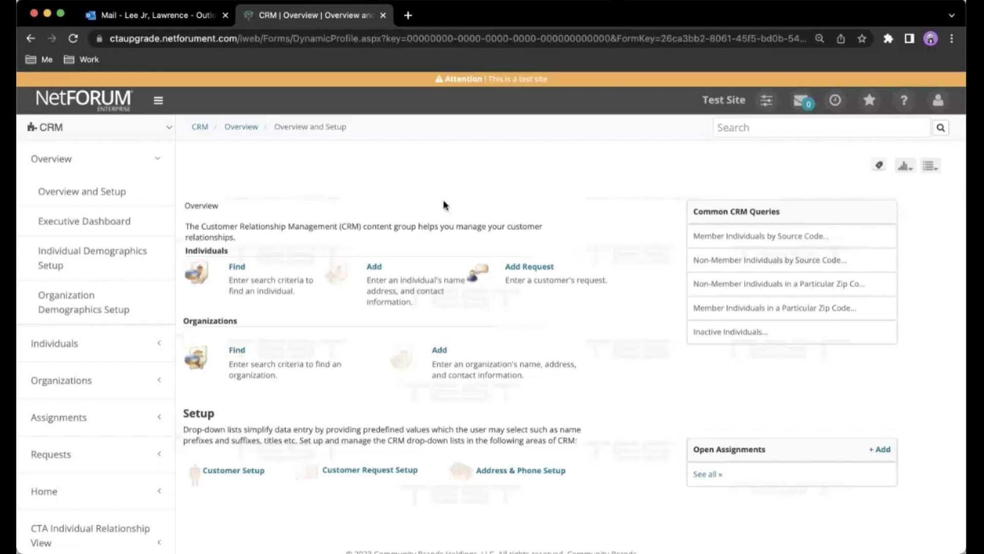
Open the Find - Organization search form from the CRM overview.
{"action": "left_click", "coordinate": [239, 351]}
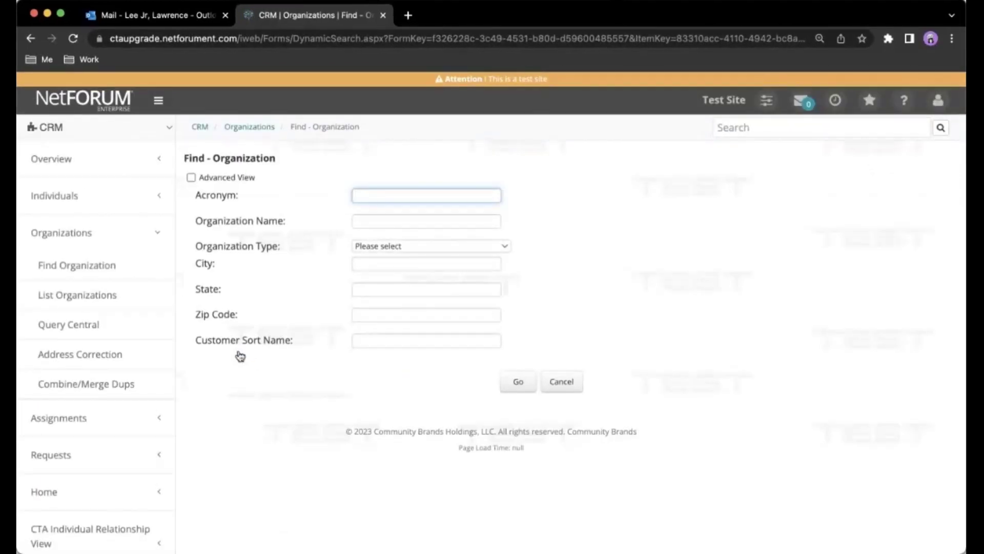
Search for LOCAL organizations named 'mojave%'.
{"action": "left_click", "coordinate": [418, 219]}
{"action": "type", "text": "moja"}
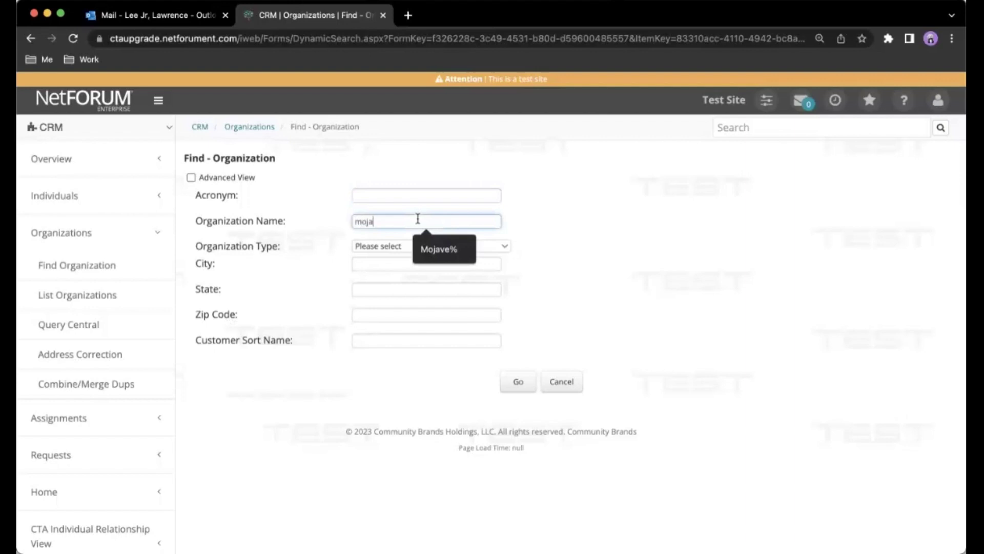
{"action": "type", "text": "ve%"}
{"action": "left_click", "coordinate": [505, 251]}
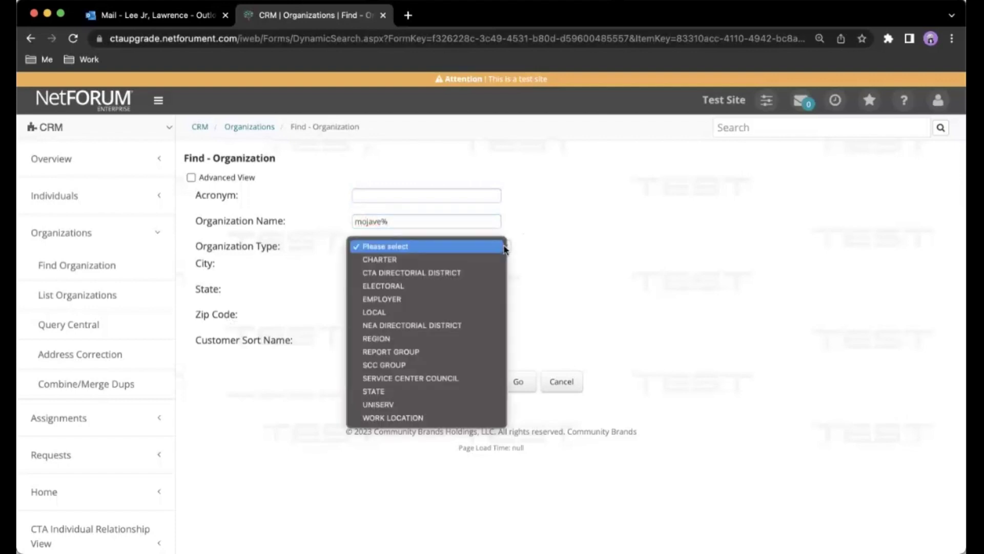
{"action": "left_click", "coordinate": [459, 312]}
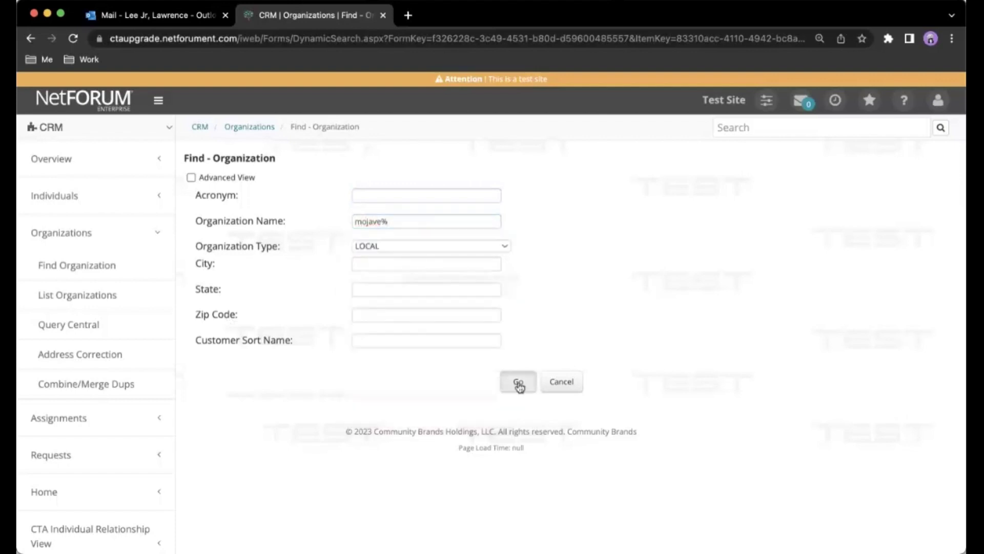
{"action": "left_click", "coordinate": [519, 383]}
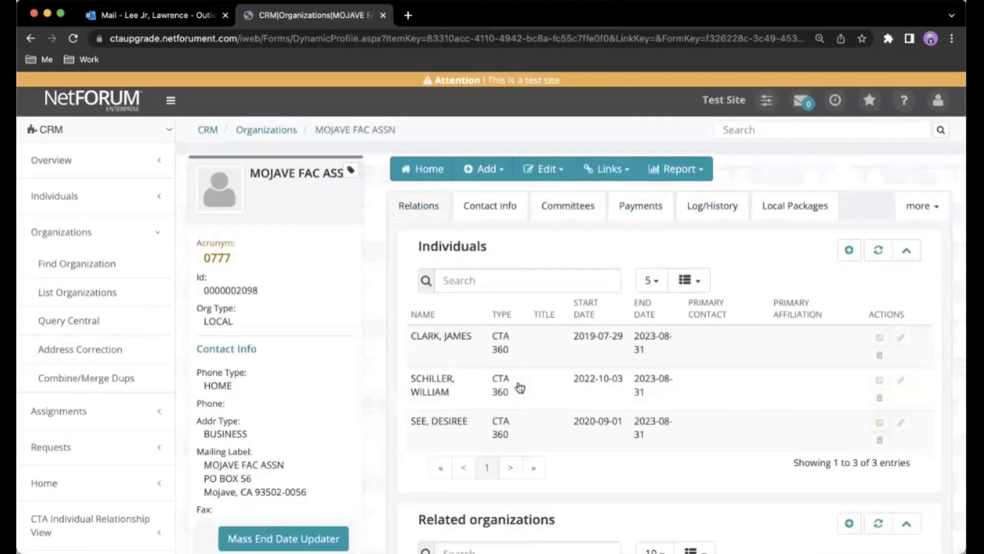
On the Committees tab, show all members and open the PRESIDENT participation record.
{"action": "left_click", "coordinate": [582, 208]}
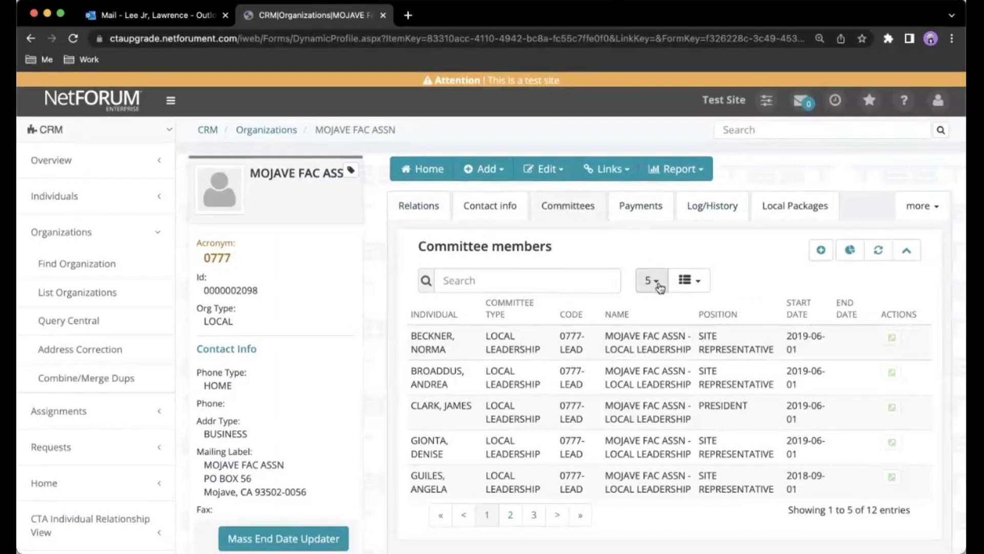
{"action": "left_click", "coordinate": [660, 287]}
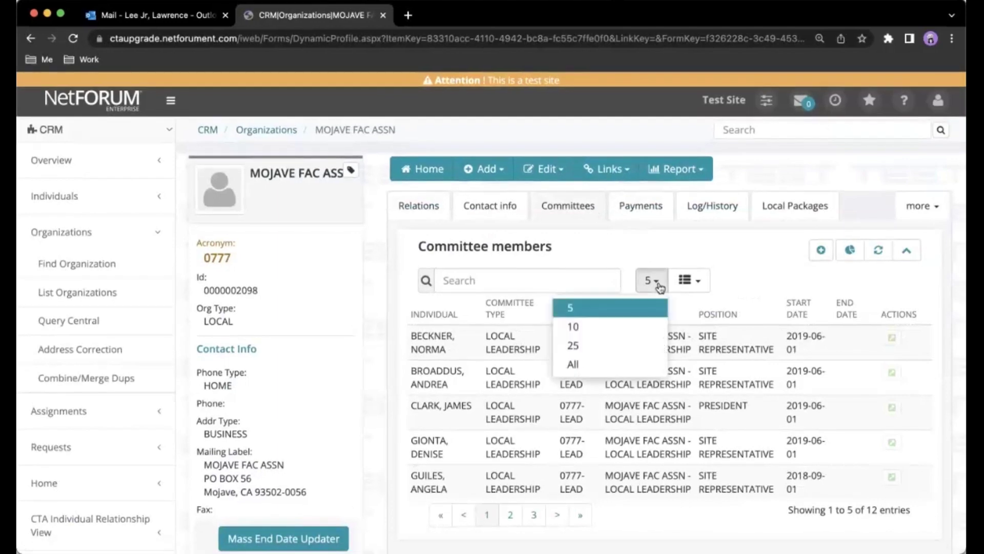
{"action": "left_click", "coordinate": [631, 374]}
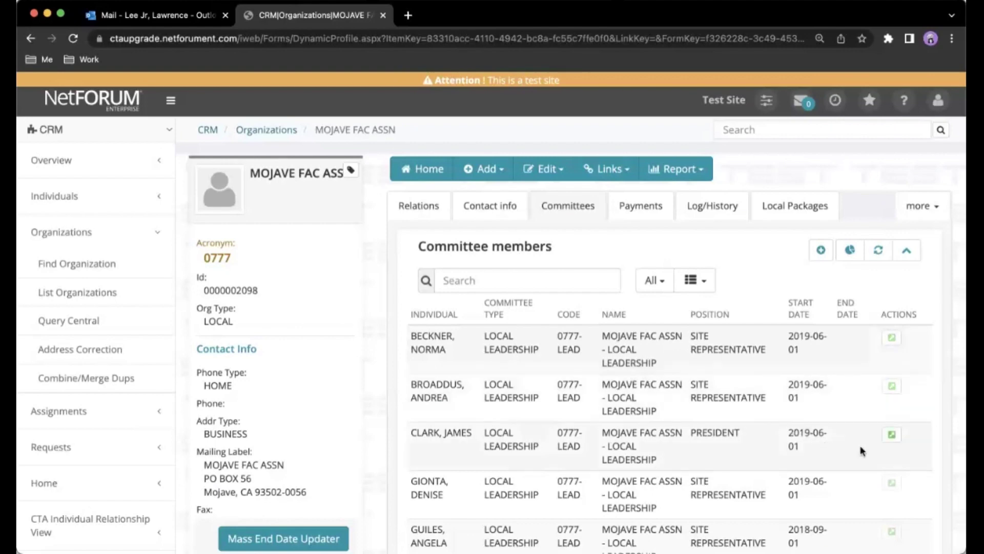
{"action": "left_click", "coordinate": [893, 434]}
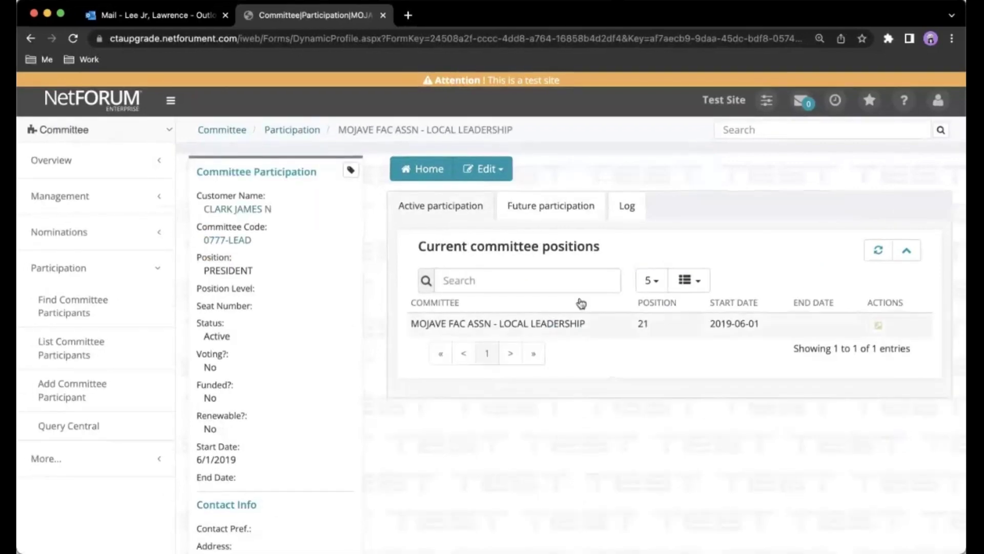
Edit the president's committee participation and review its dates and contact fields.
{"action": "left_click", "coordinate": [499, 179]}
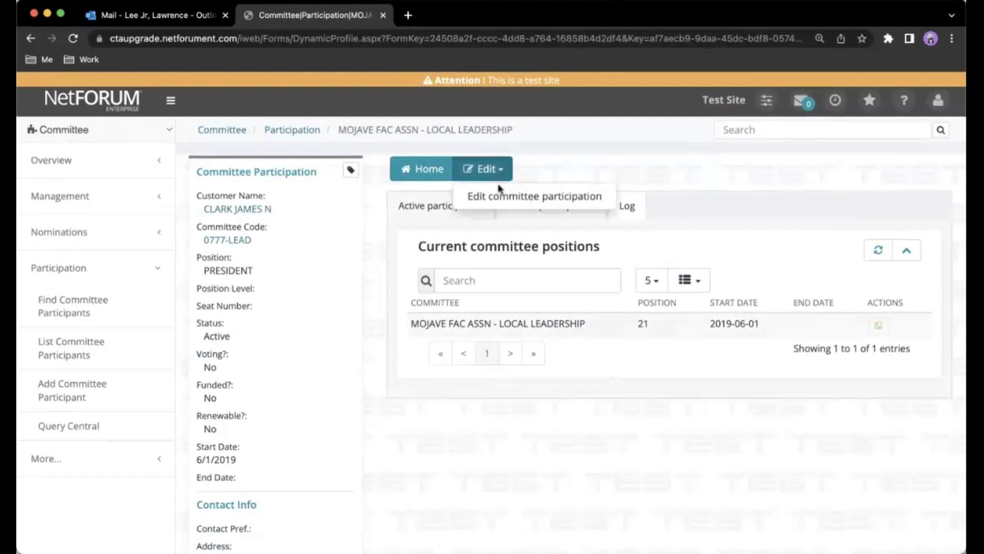
{"action": "left_click", "coordinate": [500, 195]}
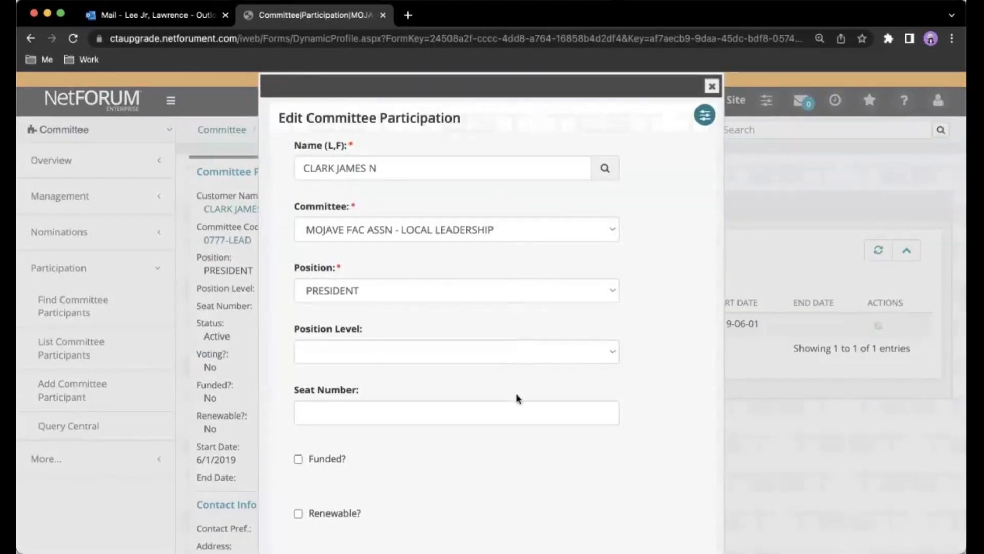
{"action": "scroll", "coordinate": [475, 461], "scroll_direction": "down", "scroll_amount": 3}
{"action": "scroll", "coordinate": [474, 461], "scroll_direction": "down", "scroll_amount": 8}
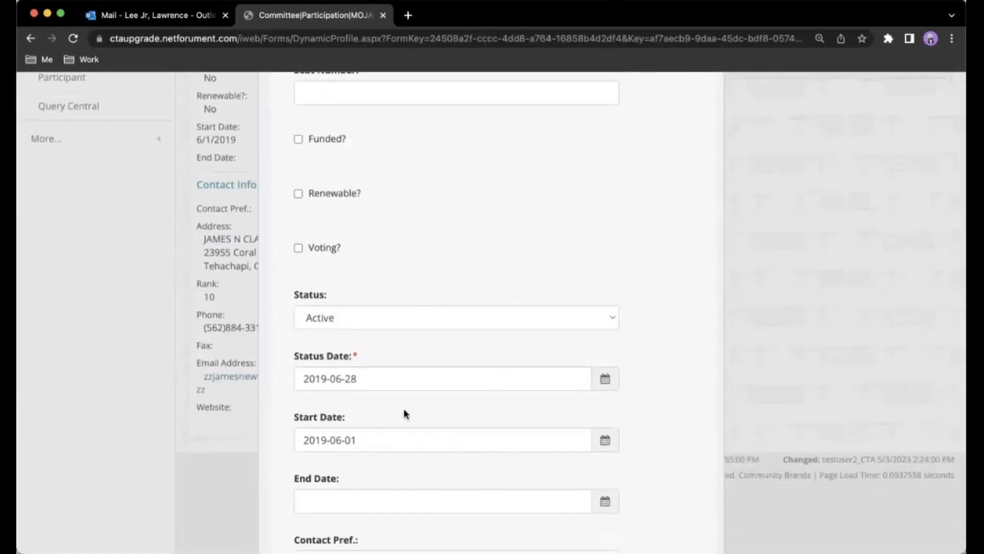
{"action": "scroll", "coordinate": [374, 466], "scroll_direction": "down", "scroll_amount": 13}
{"action": "scroll", "coordinate": [375, 466], "scroll_direction": "down", "scroll_amount": 5}
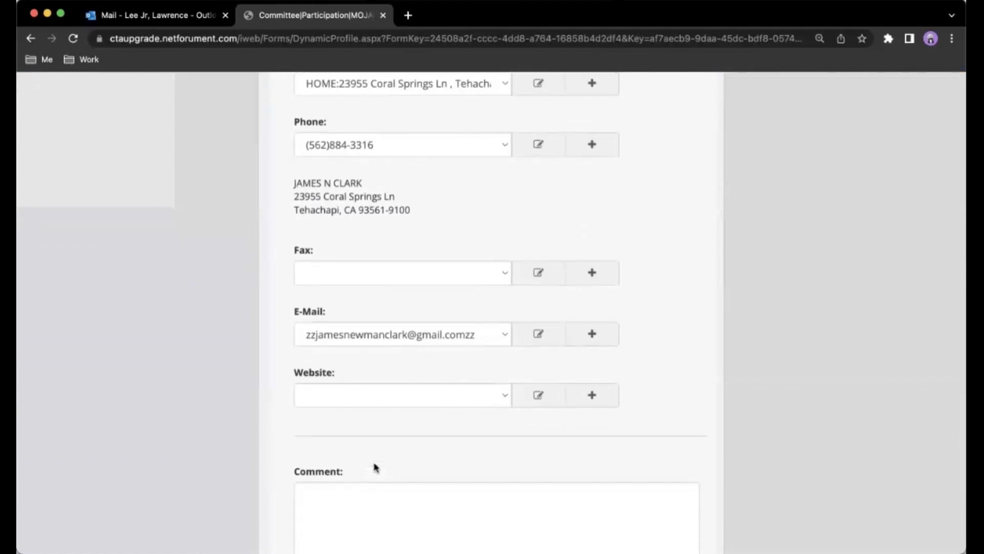
{"action": "scroll", "coordinate": [374, 465], "scroll_direction": "up", "scroll_amount": 14}
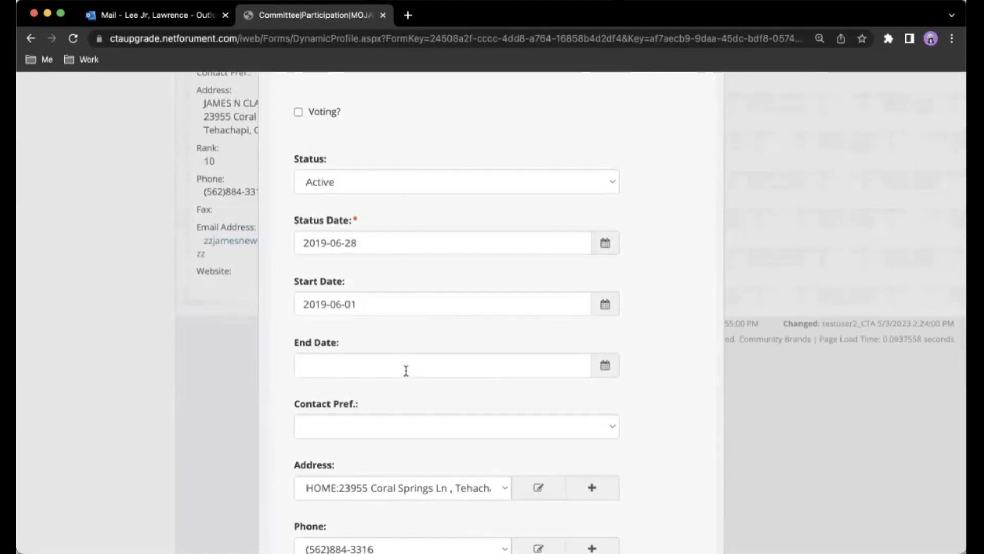
{"action": "scroll", "coordinate": [406, 371], "scroll_direction": "down", "scroll_amount": 3}
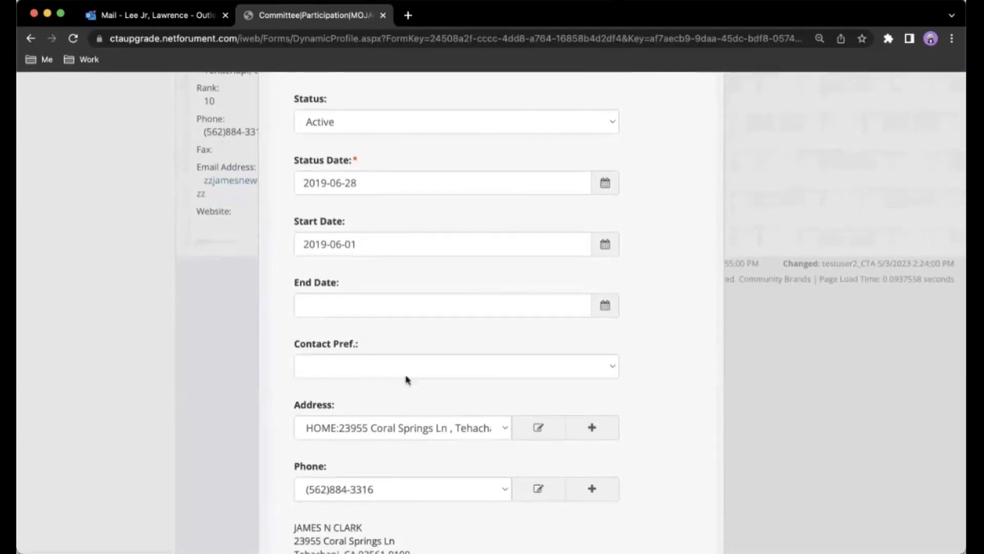
{"action": "scroll", "coordinate": [406, 379], "scroll_direction": "down", "scroll_amount": 10}
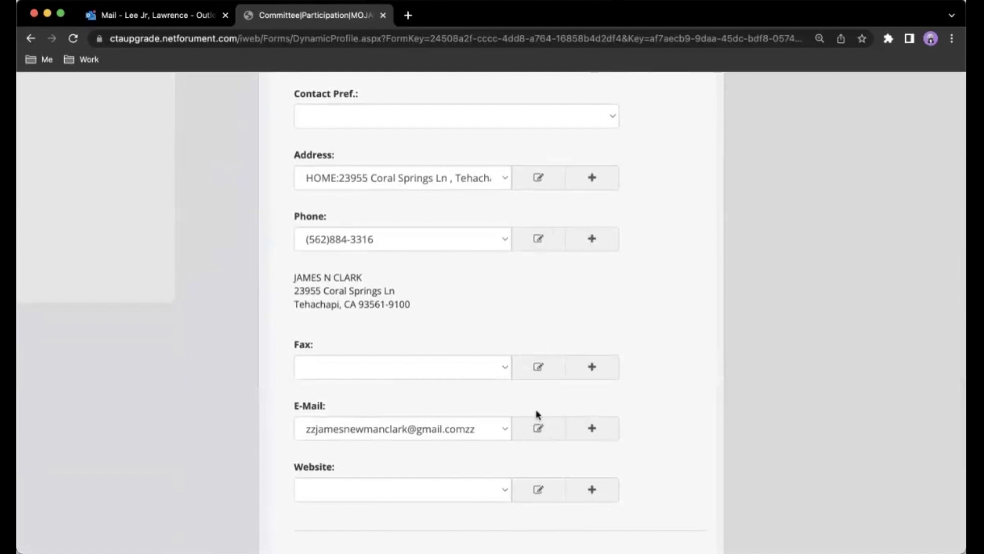
Unmark the president's phone number as primary and close the phone window.
{"action": "left_click", "coordinate": [542, 245]}
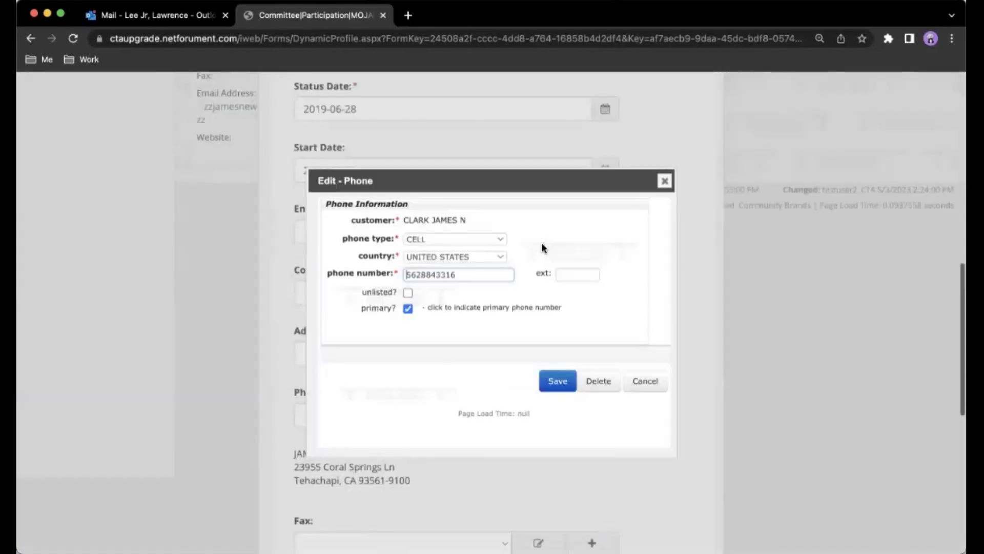
{"action": "left_click", "coordinate": [409, 318]}
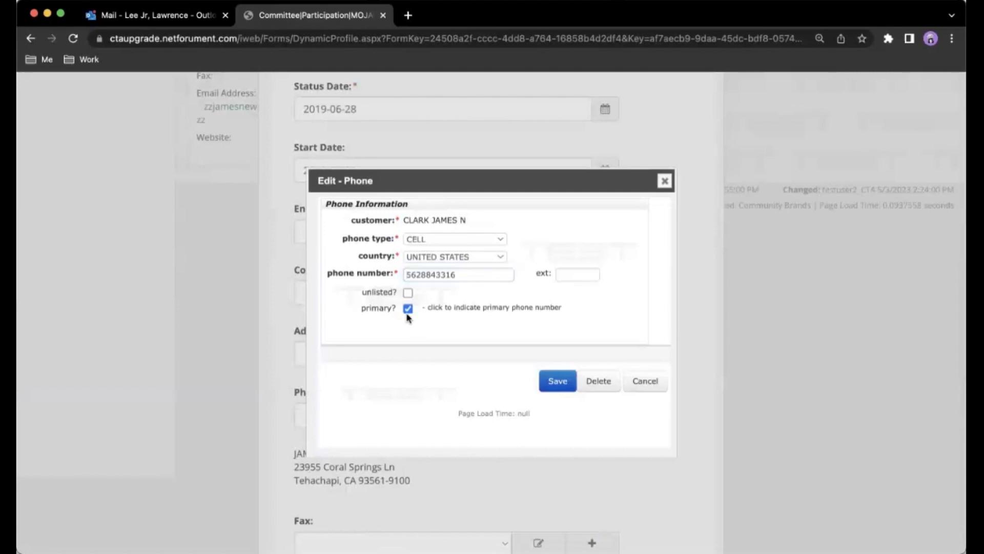
{"action": "left_click", "coordinate": [408, 312]}
{"action": "left_click", "coordinate": [639, 390]}
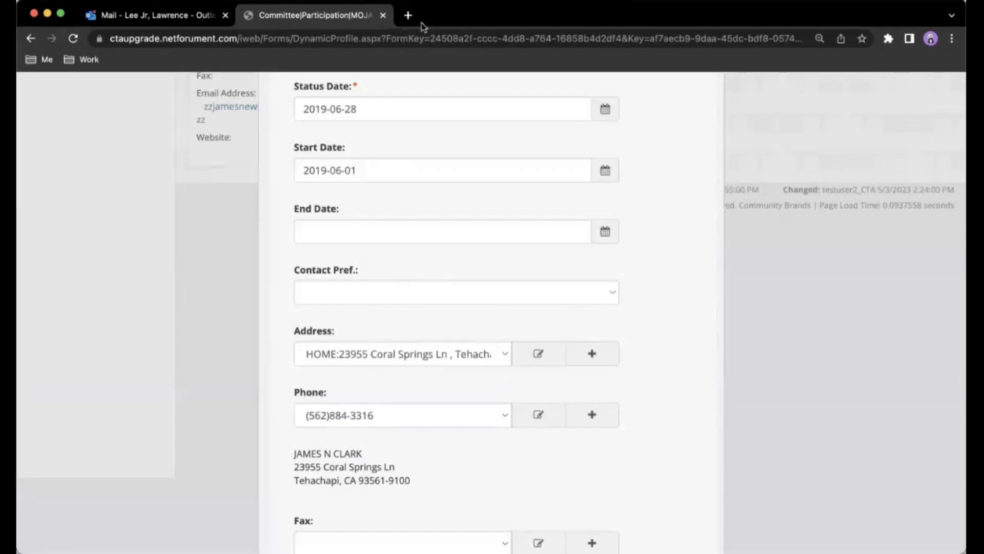
Save the president's committee participation edits.
{"action": "left_click", "coordinate": [386, 136]}
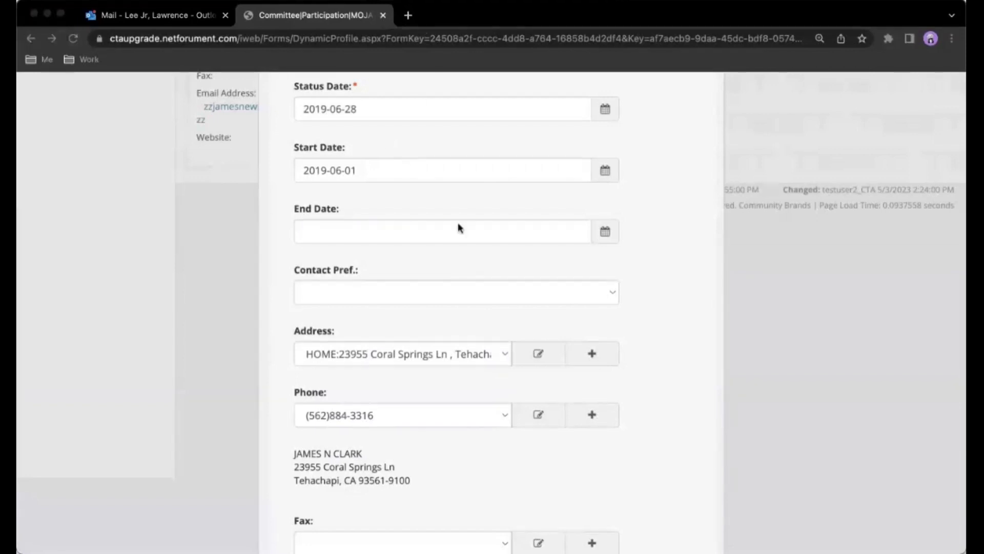
{"action": "left_click", "coordinate": [626, 299]}
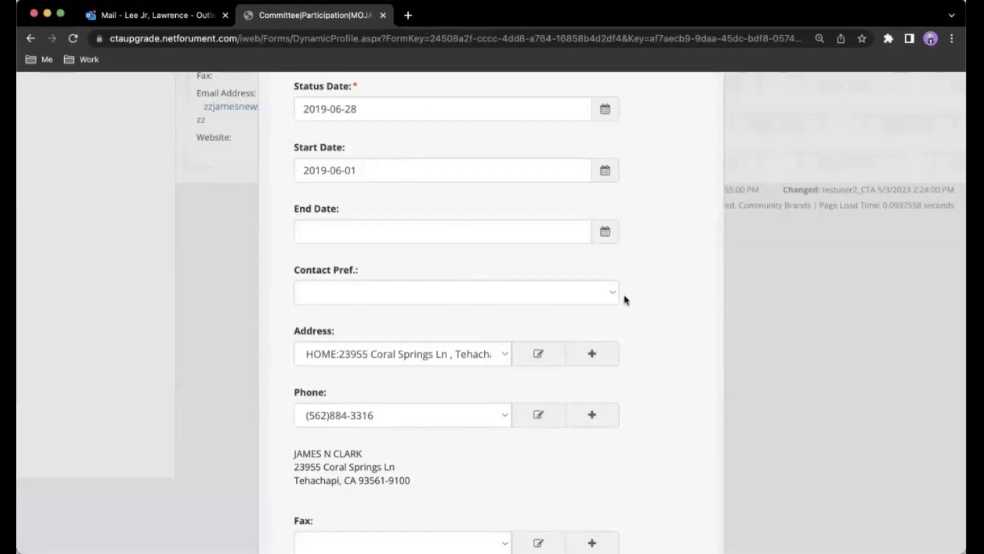
{"action": "scroll", "coordinate": [625, 299], "scroll_direction": "down", "scroll_amount": 8}
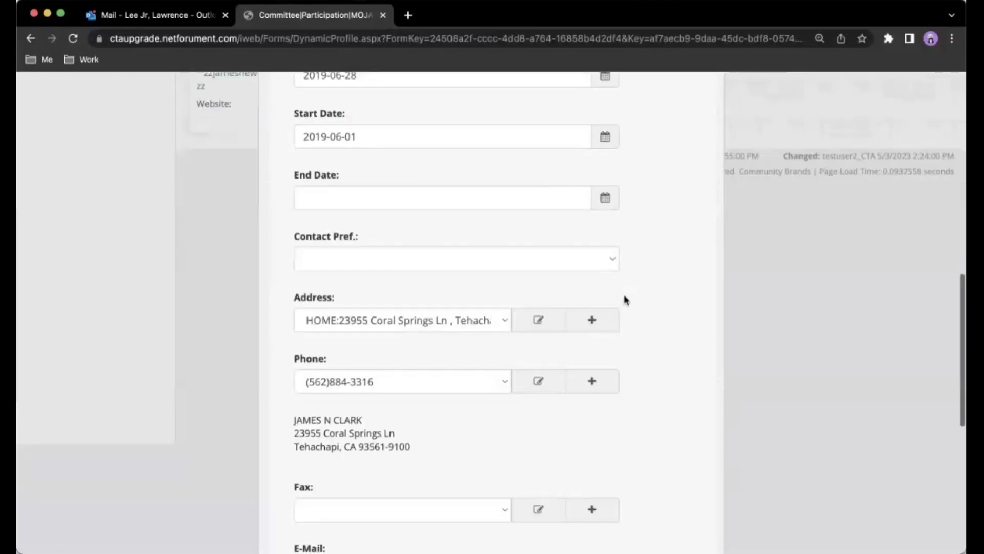
{"action": "left_click", "coordinate": [347, 466]}
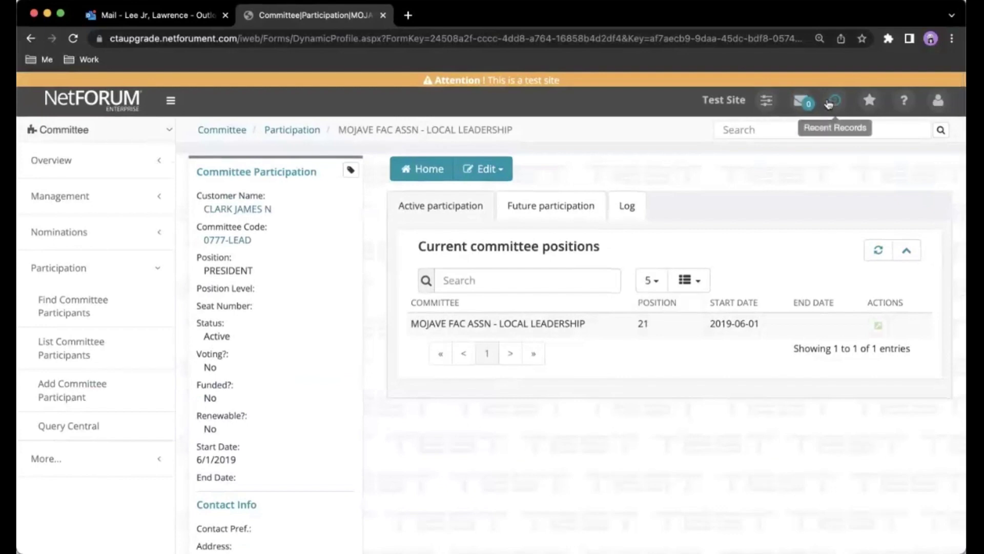
Reopen MOJAVE FAC ASSN from Recent Records, show its committee members, and list reports.
{"action": "left_click", "coordinate": [834, 100]}
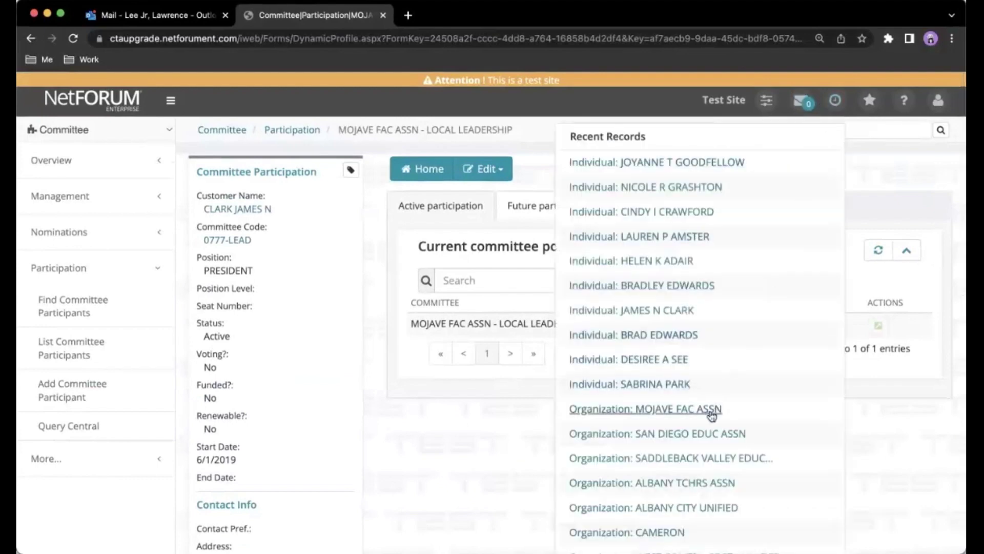
{"action": "left_click", "coordinate": [710, 409]}
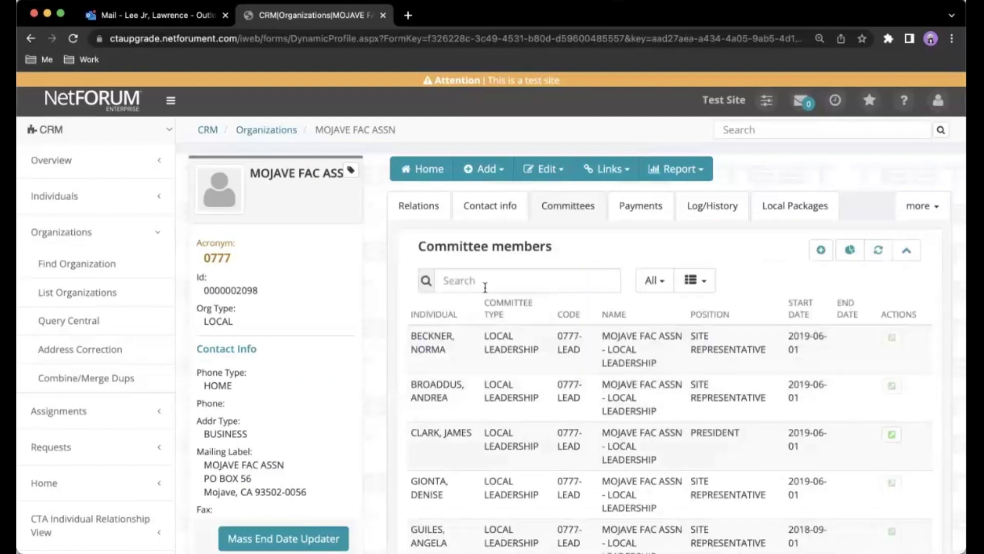
{"action": "left_click", "coordinate": [435, 207]}
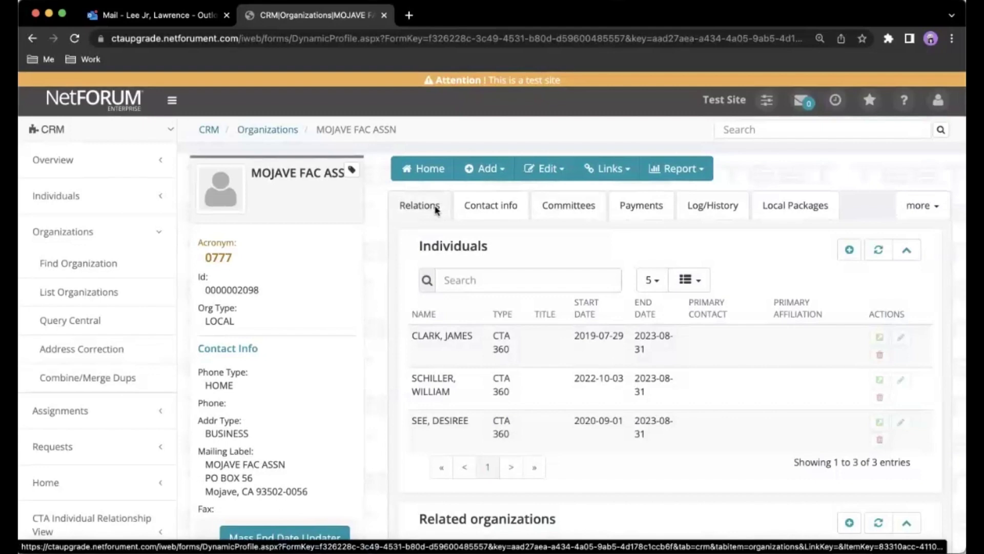
{"action": "left_click", "coordinate": [569, 217]}
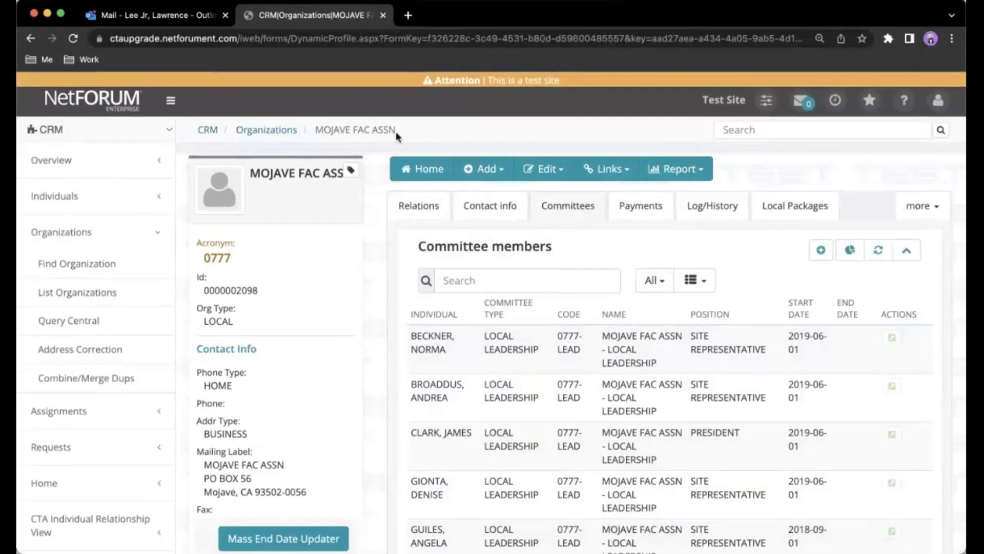
{"action": "left_click", "coordinate": [631, 145]}
{"action": "left_click", "coordinate": [666, 171]}
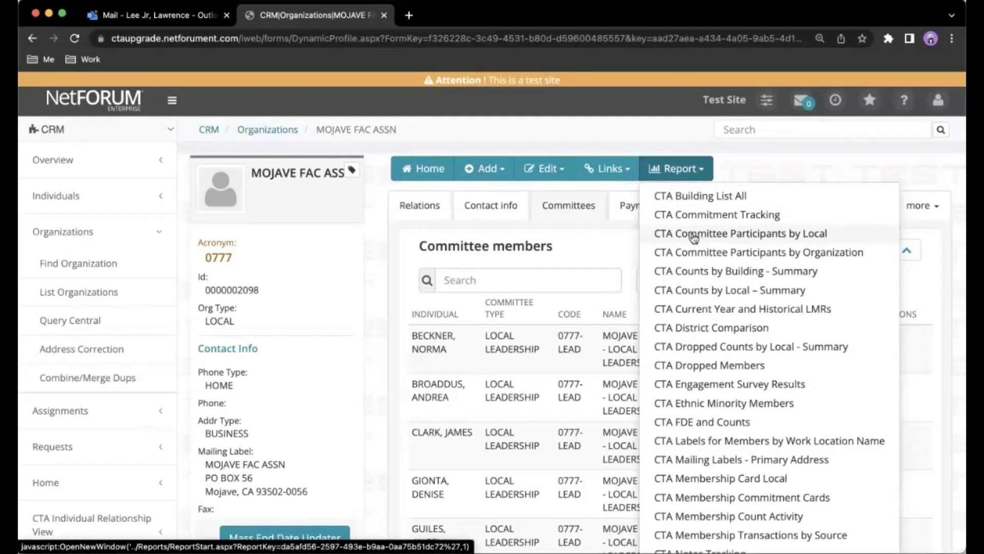
Run the CTA Committee Participants by Local report, then close its output window.
{"action": "left_click", "coordinate": [694, 235]}
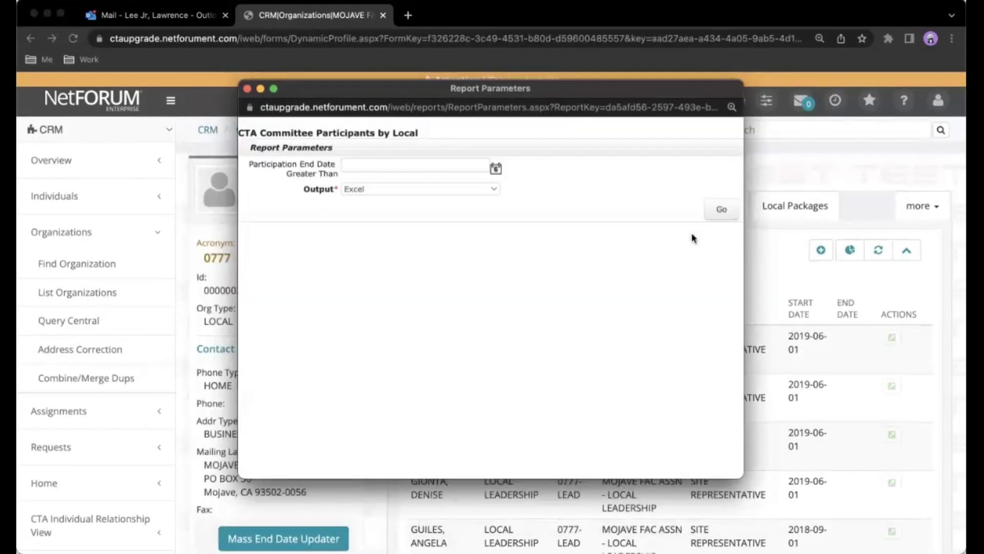
{"action": "left_click", "coordinate": [717, 215]}
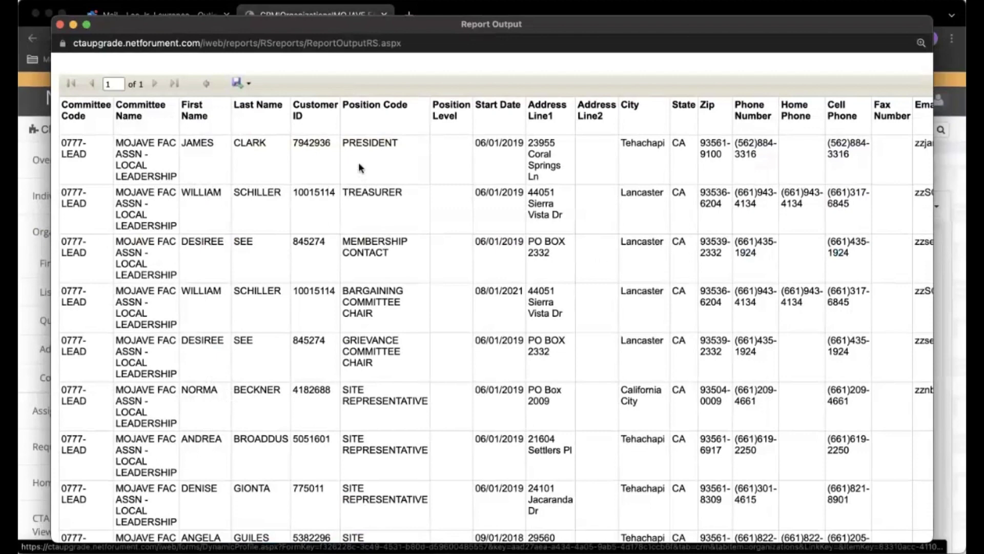
{"action": "left_click", "coordinate": [248, 85]}
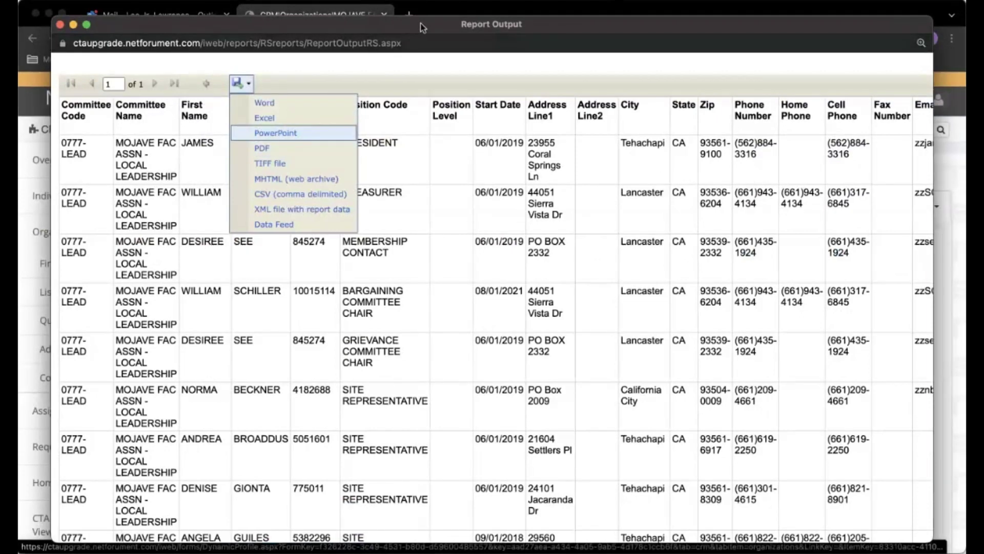
{"action": "key", "text": "super+w"}
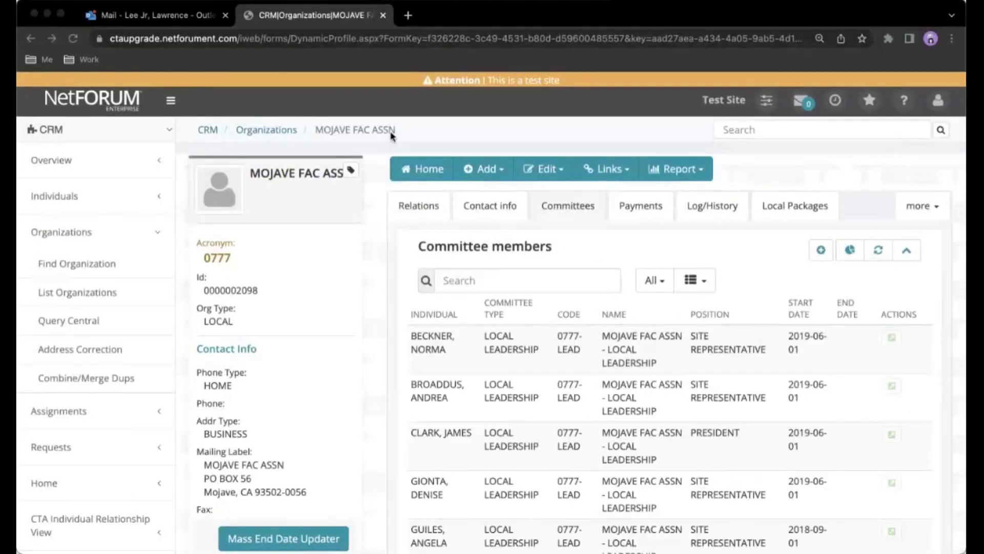
Run the CTA Committee Participants by Organization report with end date 09/01/22, then close it.
{"action": "left_click", "coordinate": [693, 150]}
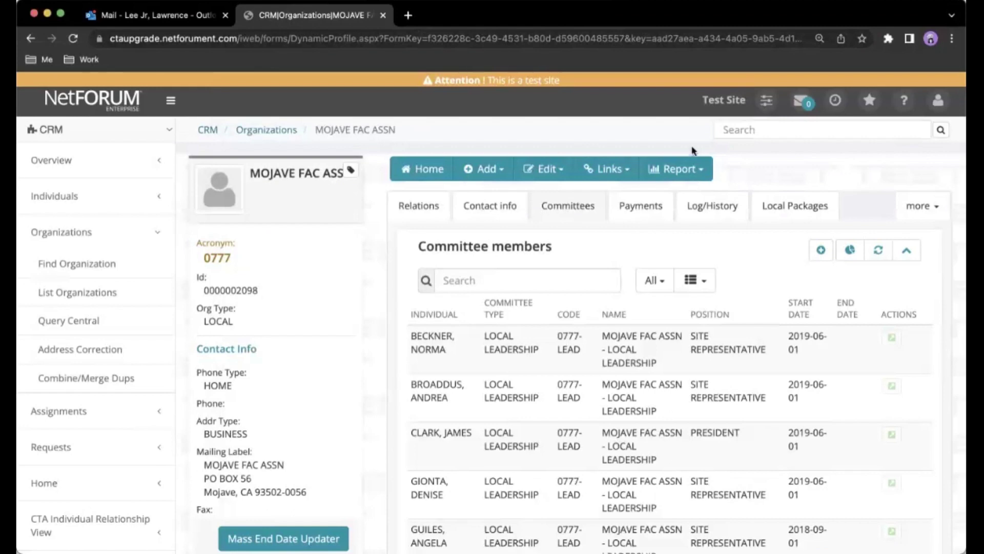
{"action": "left_click", "coordinate": [691, 175]}
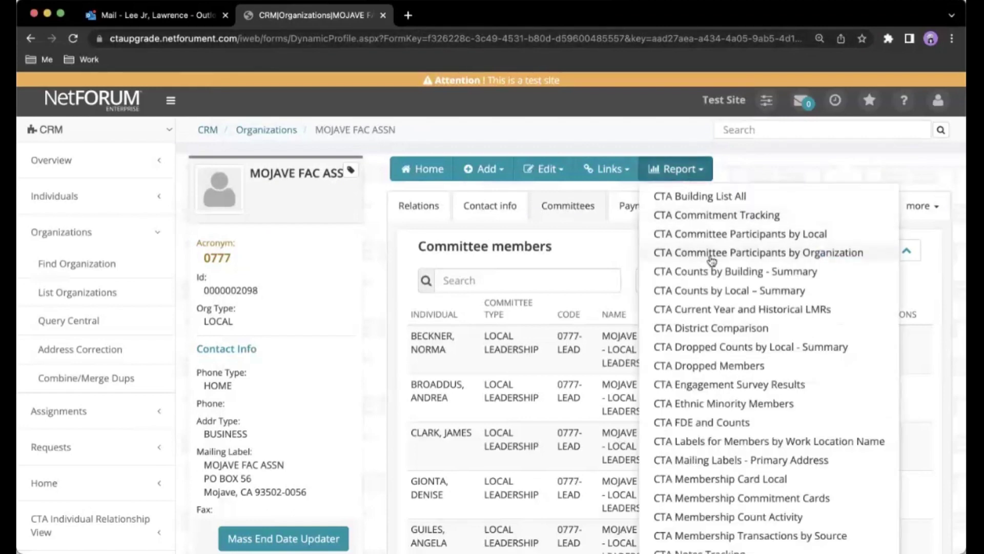
{"action": "left_click", "coordinate": [711, 253]}
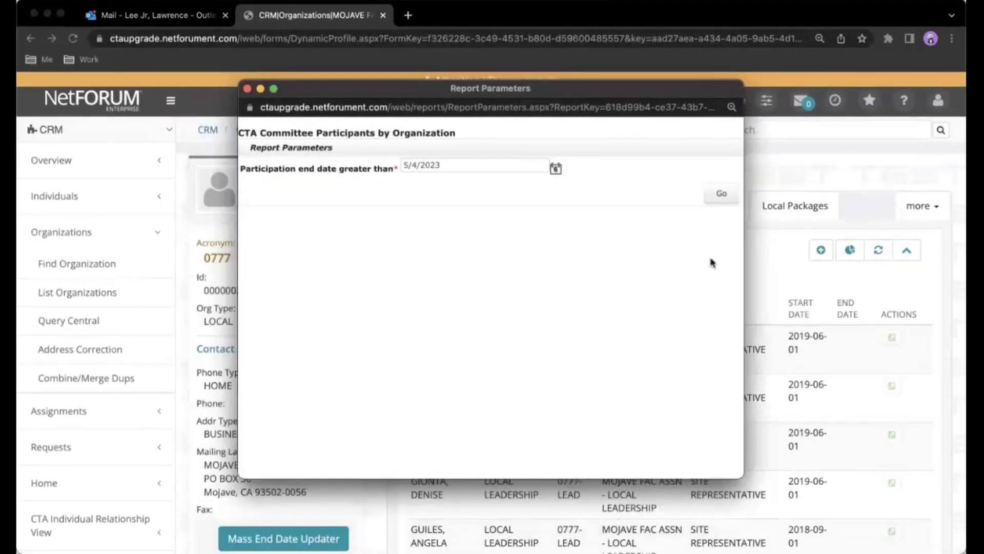
{"action": "left_click_drag", "start_coordinate": [439, 165], "coordinate": [382, 164]}
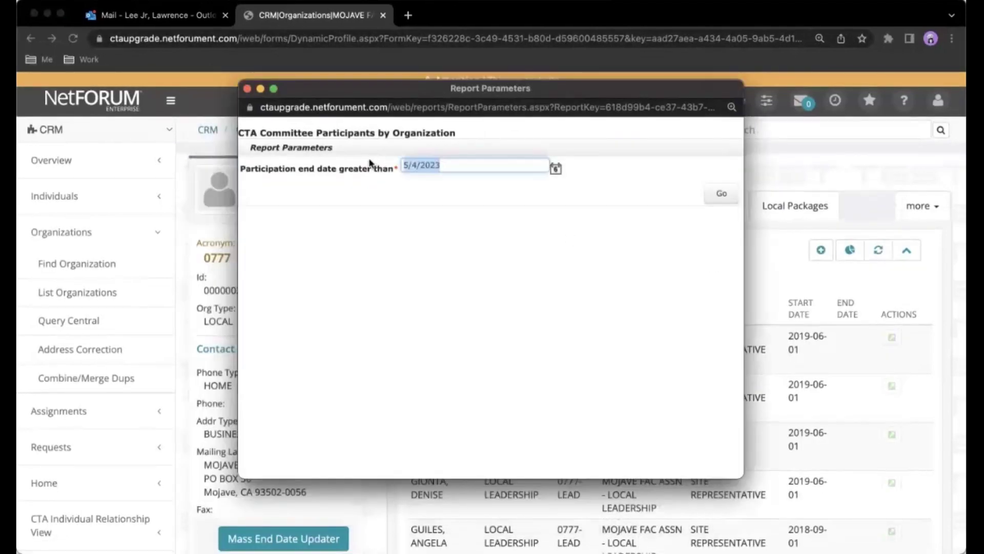
{"action": "type", "text": "09/01/"}
{"action": "type", "text": "22"}
{"action": "left_click", "coordinate": [444, 234]}
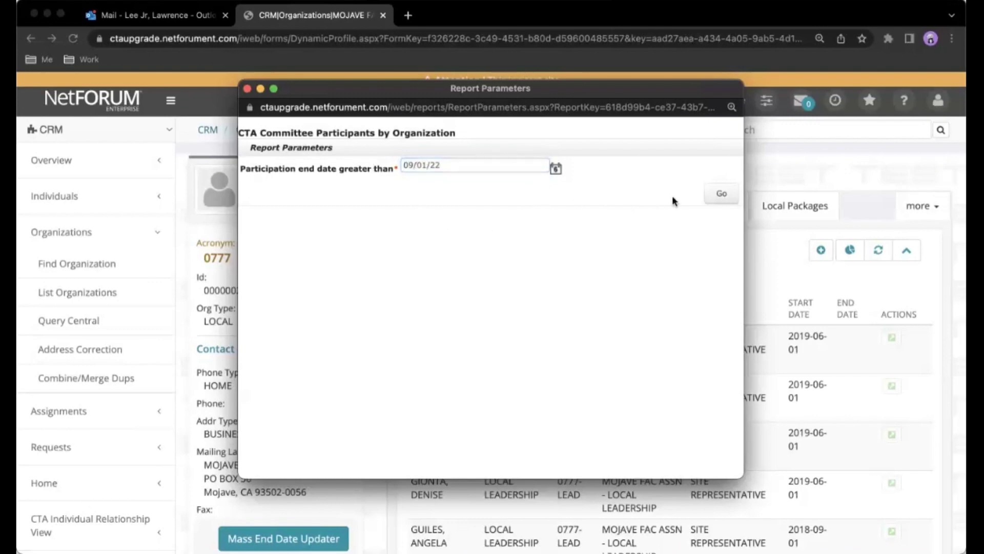
{"action": "left_click", "coordinate": [720, 197]}
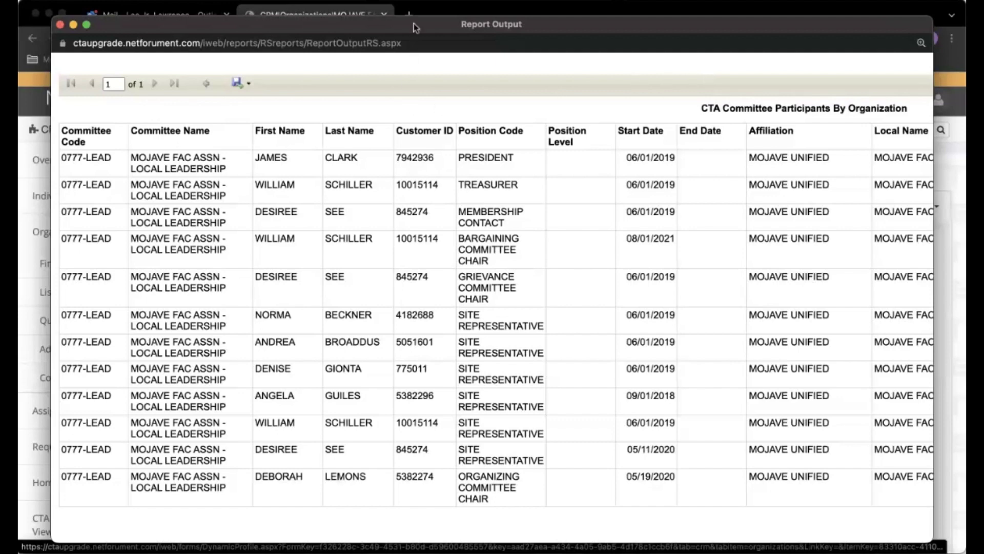
{"action": "key", "text": "super+w"}
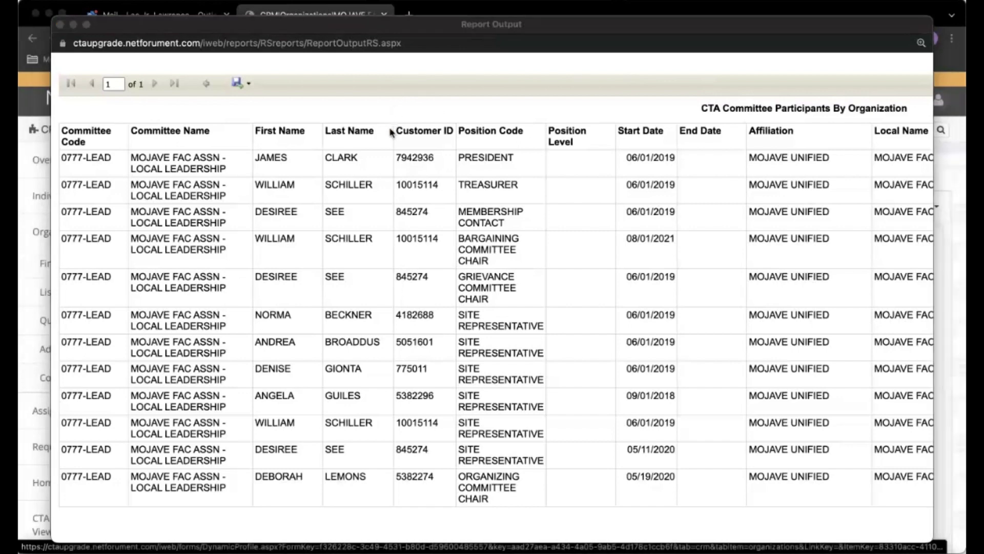
{"action": "left_click", "coordinate": [271, 87]}
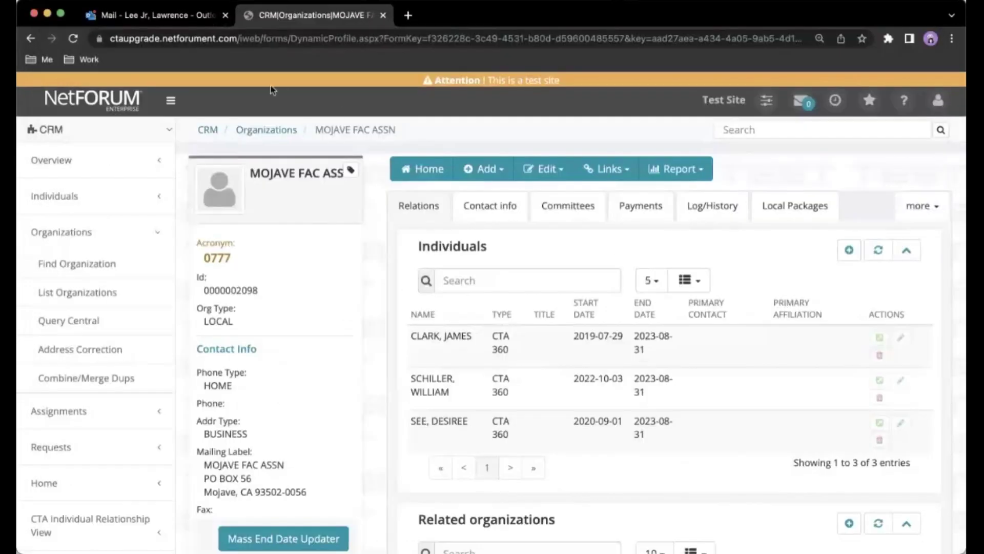
Search Find Individual using the person's last name and first name.
{"action": "left_click", "coordinate": [71, 201]}
{"action": "left_click", "coordinate": [72, 232]}
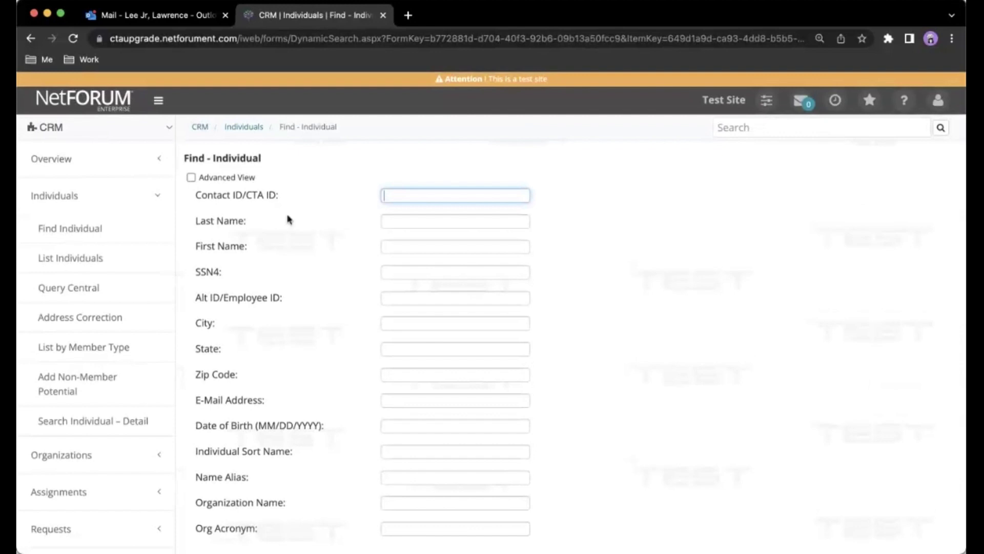
{"action": "left_click", "coordinate": [397, 223]}
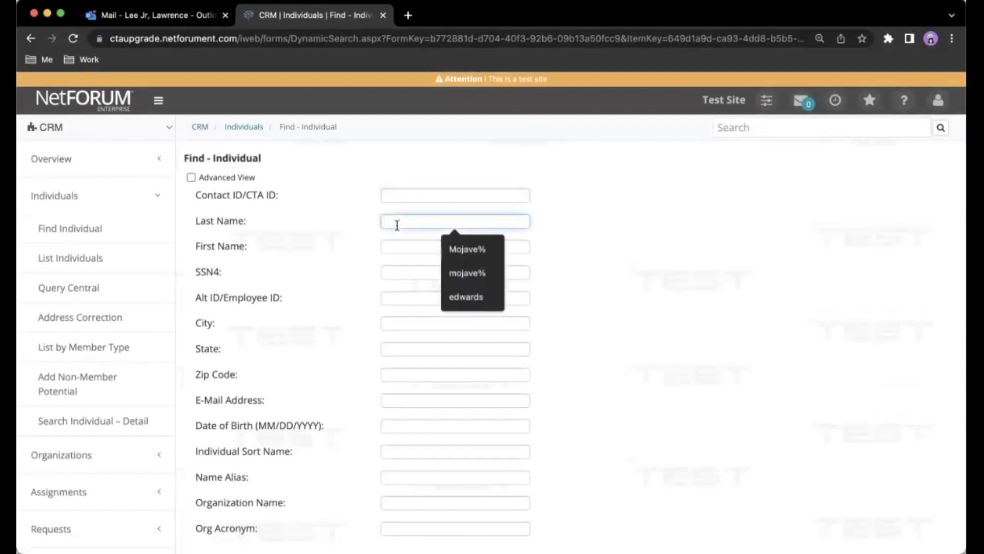
{"action": "type", "text": "san"}
{"action": "key", "text": "BackSpace"}
{"action": "key", "text": "BackSpace"}
{"action": "key", "text": "BackSpace"}
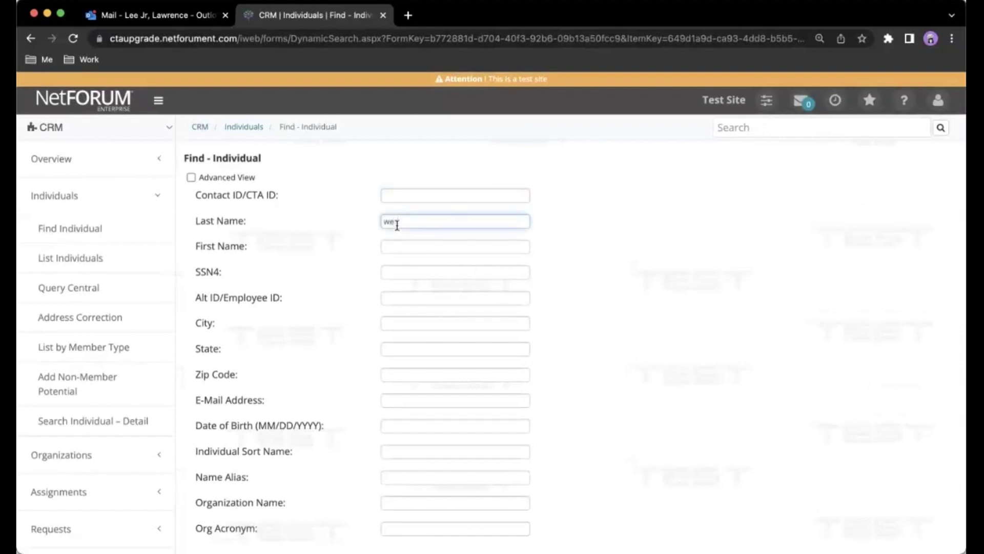
{"action": "key", "text": "Tab"}
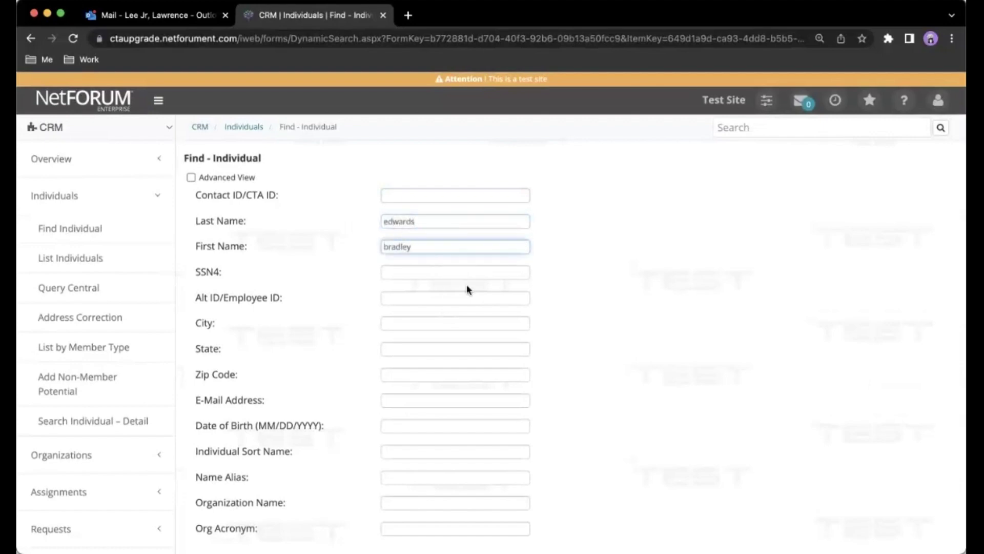
{"action": "scroll", "coordinate": [518, 372], "scroll_direction": "down", "scroll_amount": 3}
{"action": "scroll", "coordinate": [518, 372], "scroll_direction": "down", "scroll_amount": 5}
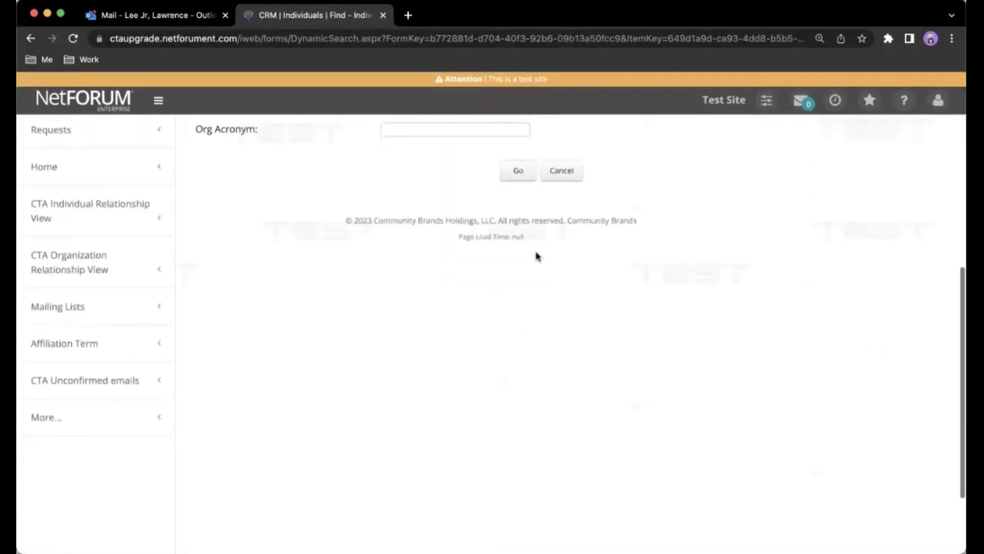
{"action": "left_click", "coordinate": [522, 170]}
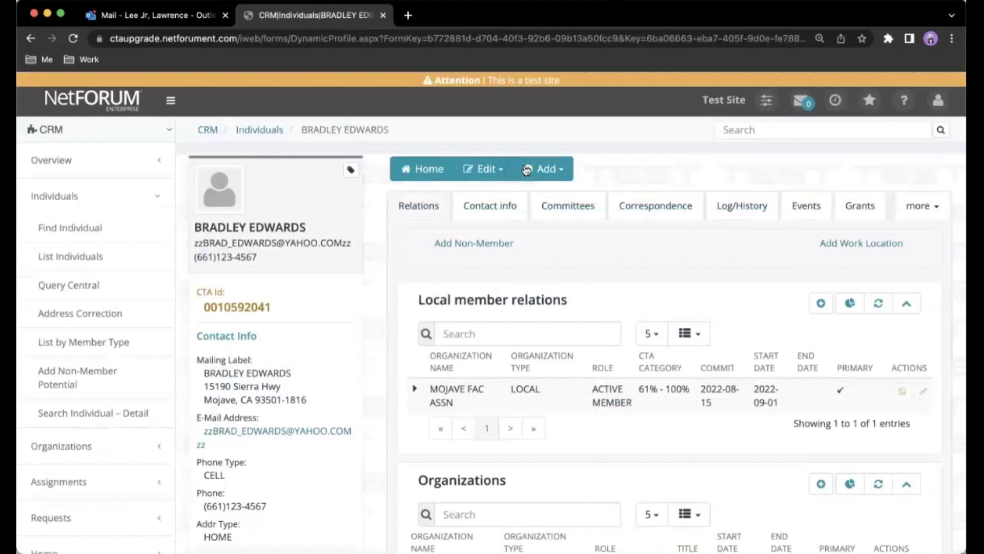
Add a committee participation in MOJAVE FAC ASSN - LOCAL LEADERSHIP with position PRESIDENT.
{"action": "left_click", "coordinate": [573, 206]}
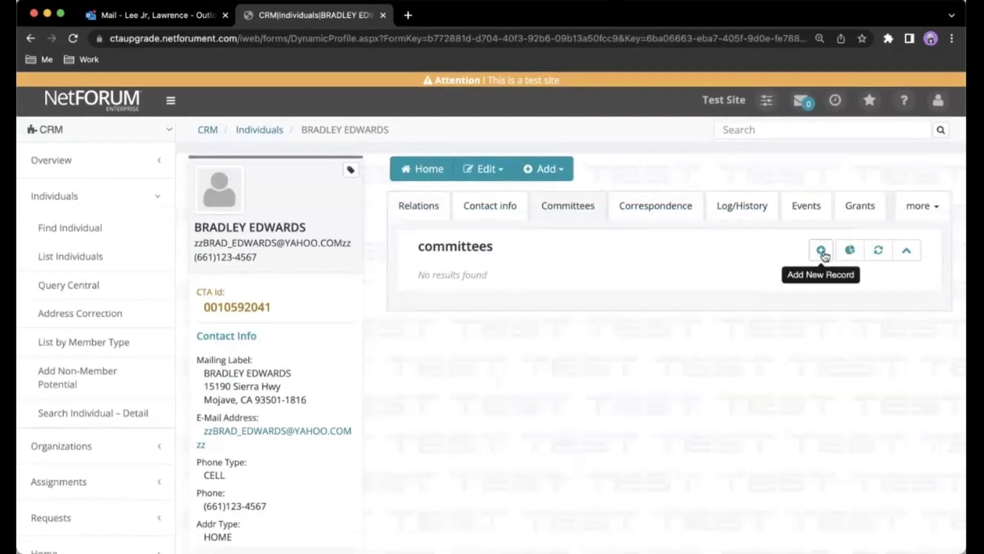
{"action": "left_click", "coordinate": [820, 250]}
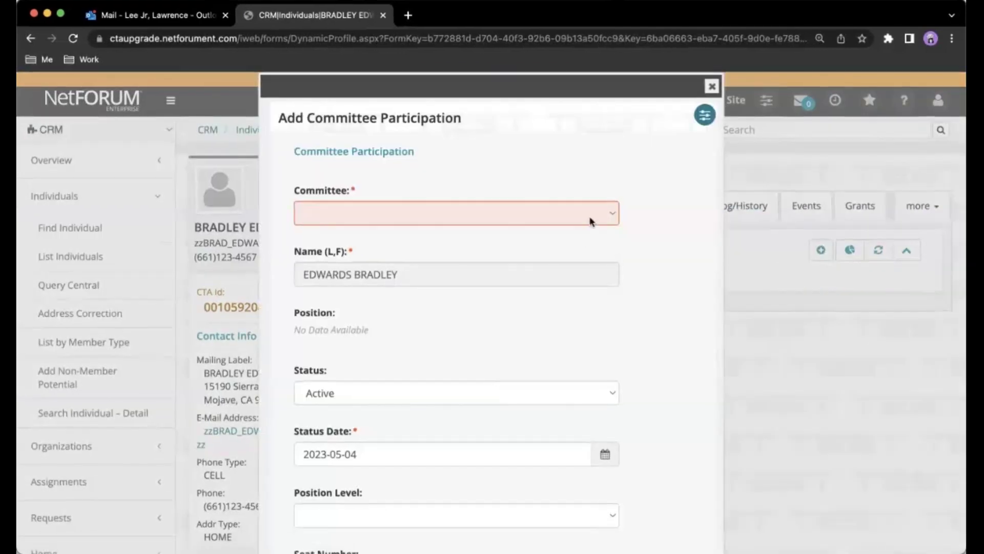
{"action": "left_click", "coordinate": [591, 222]}
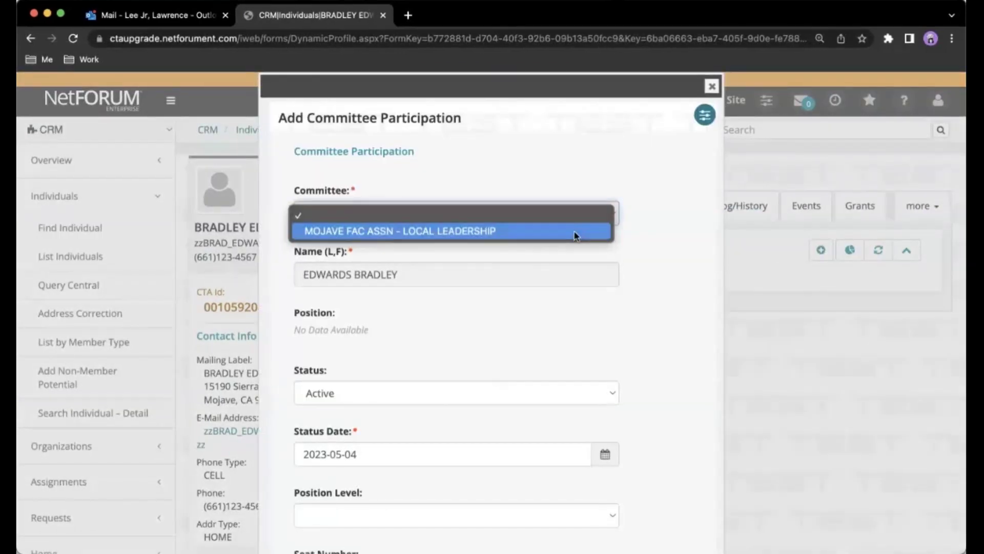
{"action": "left_click", "coordinate": [575, 232]}
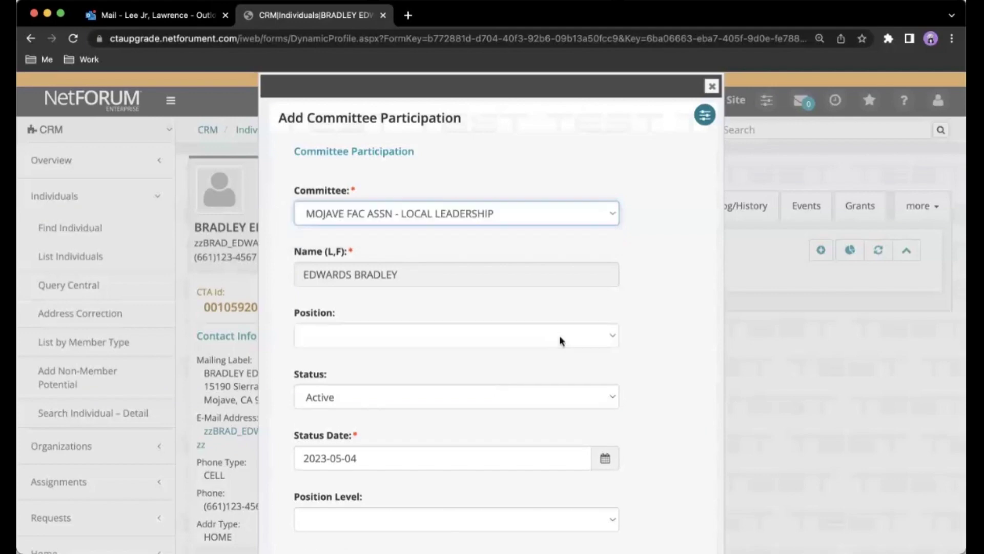
{"action": "left_click", "coordinate": [558, 340]}
{"action": "scroll", "coordinate": [500, 463], "scroll_direction": "down", "scroll_amount": 5}
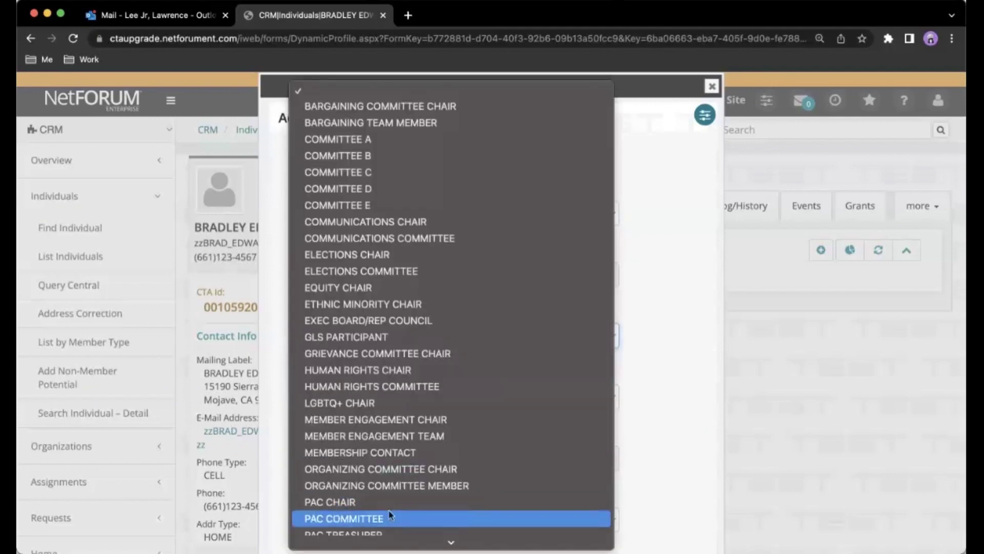
{"action": "scroll", "coordinate": [390, 514], "scroll_direction": "down", "scroll_amount": 2}
{"action": "left_click", "coordinate": [367, 438]}
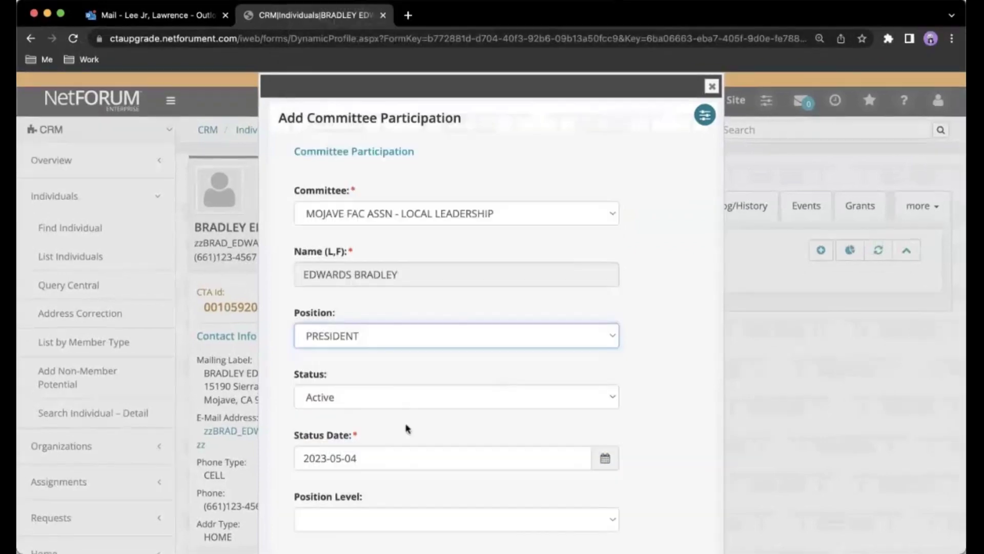
Set the participation start date to 2023-04-01 and save it.
{"action": "scroll", "coordinate": [408, 428], "scroll_direction": "down", "scroll_amount": 3}
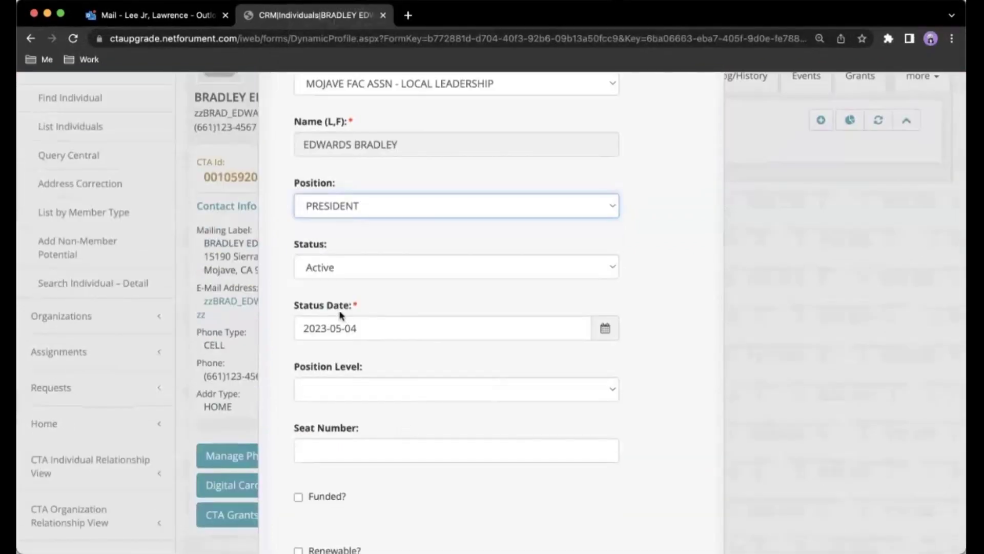
{"action": "scroll", "coordinate": [341, 314], "scroll_direction": "down", "scroll_amount": 10}
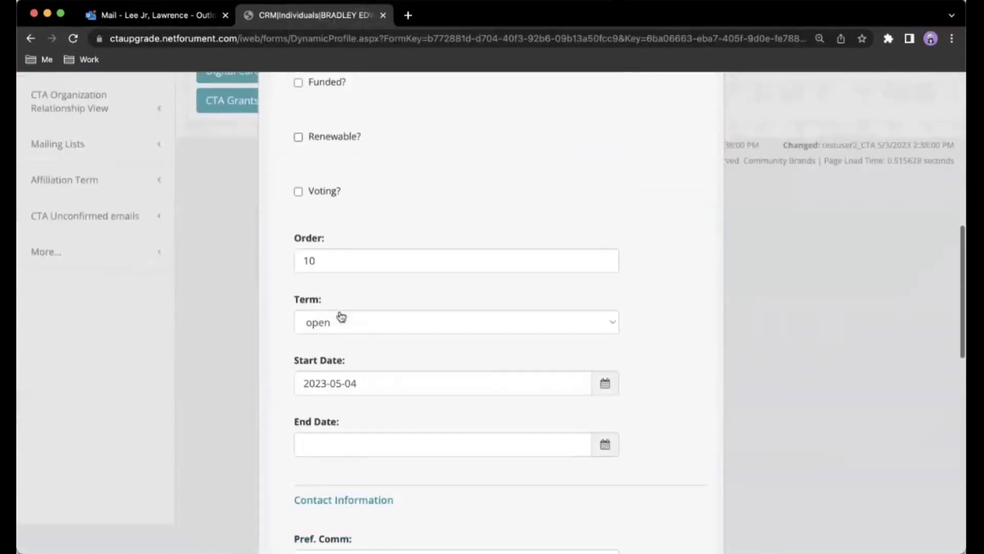
{"action": "left_click_drag", "start_coordinate": [365, 314], "coordinate": [279, 315]}
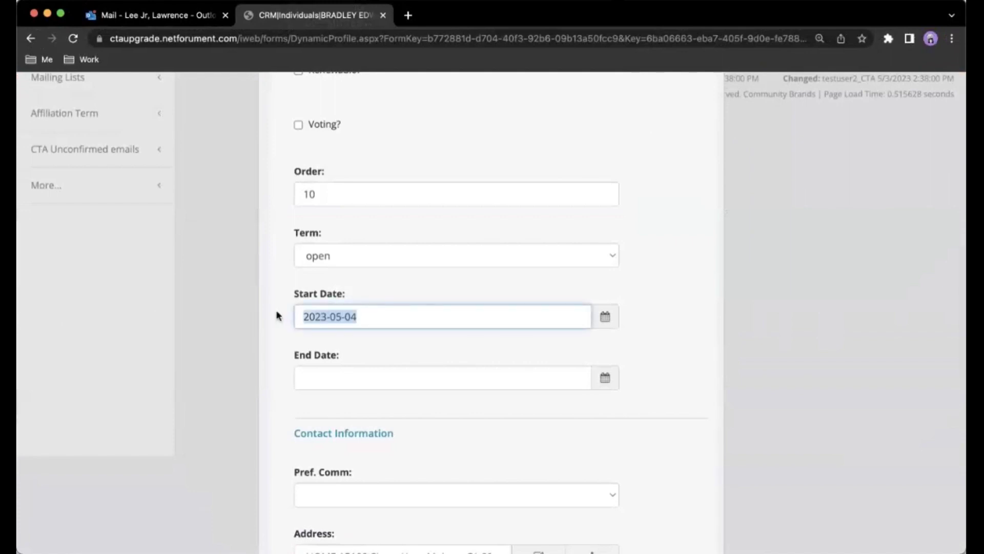
{"action": "type", "text": "0"}
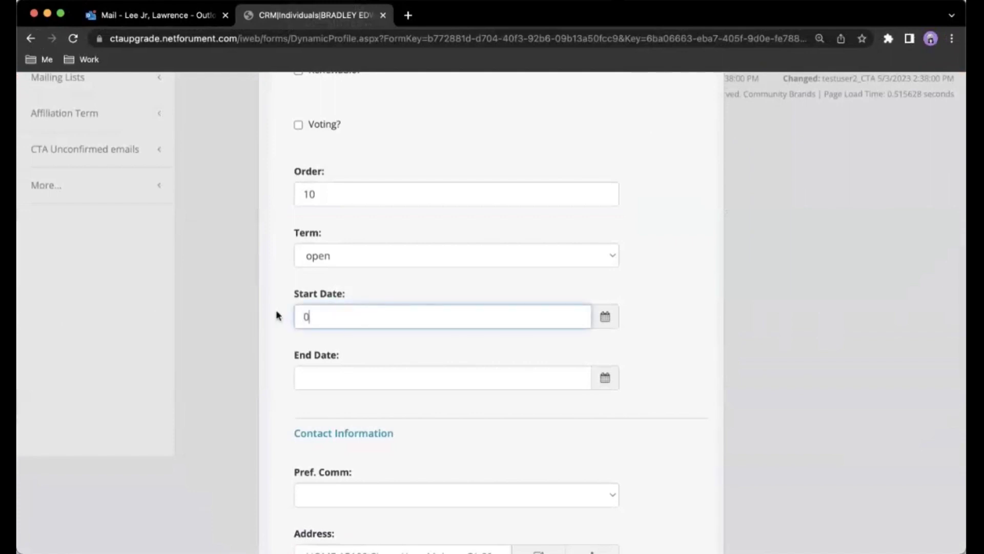
{"action": "type", "text": "40123"}
{"action": "key", "text": "Tab"}
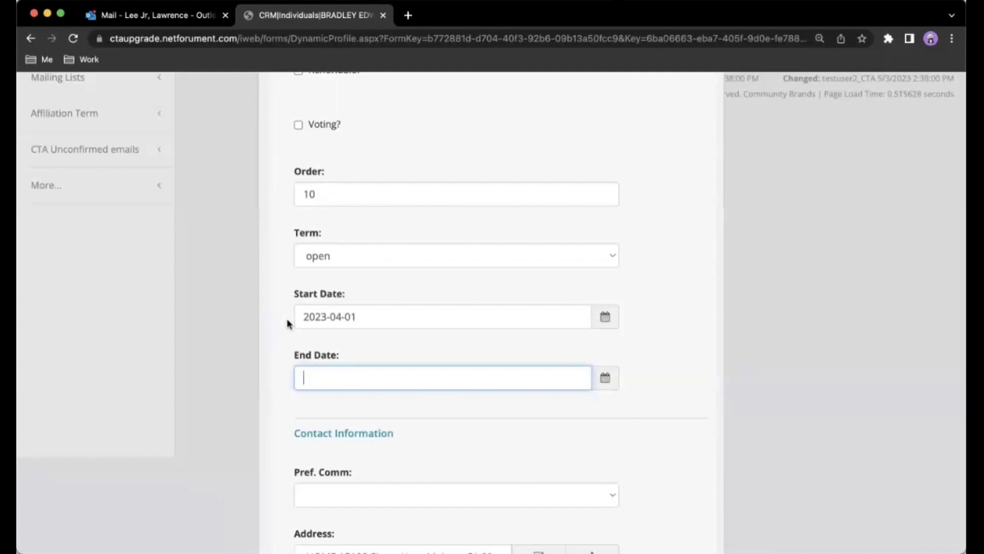
{"action": "scroll", "coordinate": [288, 323], "scroll_direction": "down", "scroll_amount": 5}
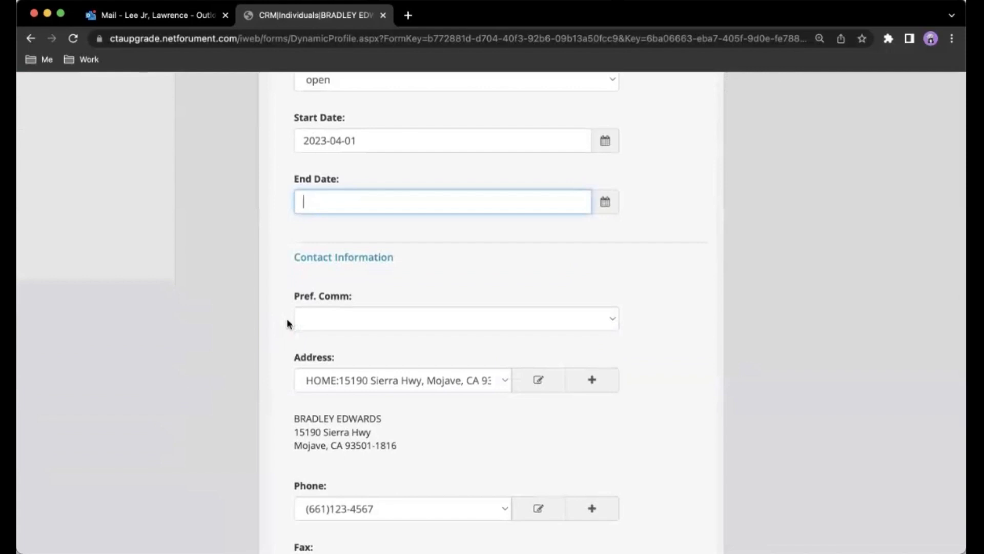
{"action": "scroll", "coordinate": [288, 323], "scroll_direction": "down", "scroll_amount": 5}
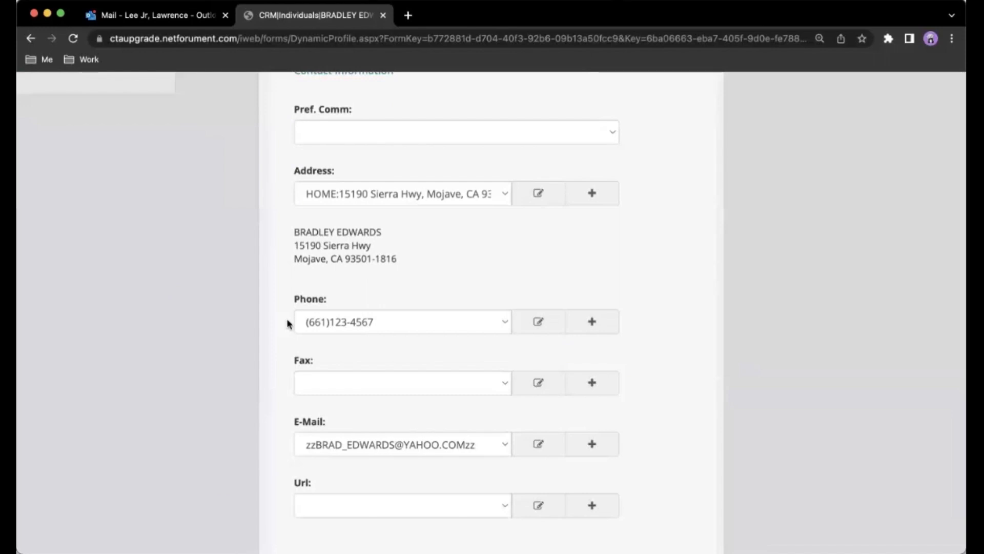
{"action": "scroll", "coordinate": [287, 323], "scroll_direction": "down", "scroll_amount": 3}
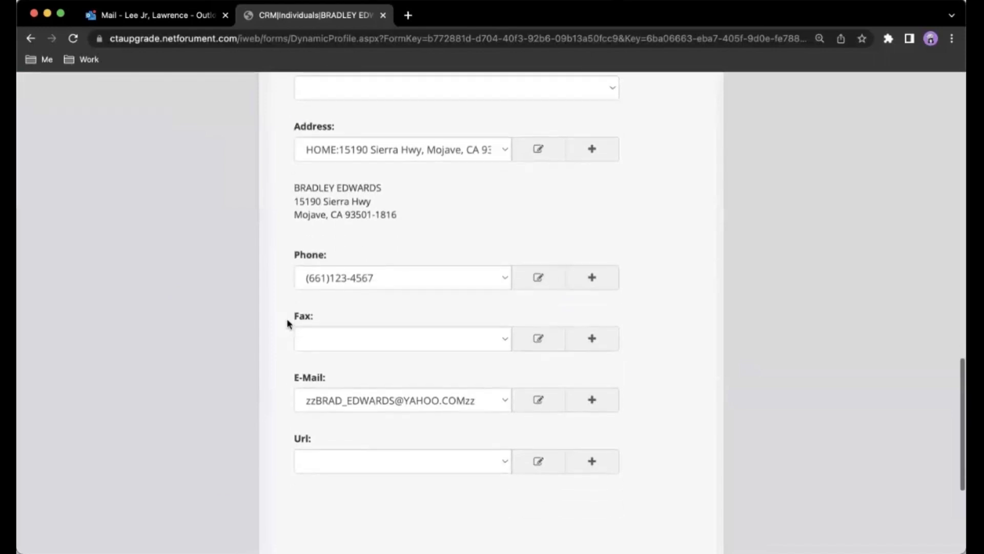
{"action": "scroll", "coordinate": [287, 323], "scroll_direction": "down", "scroll_amount": 4}
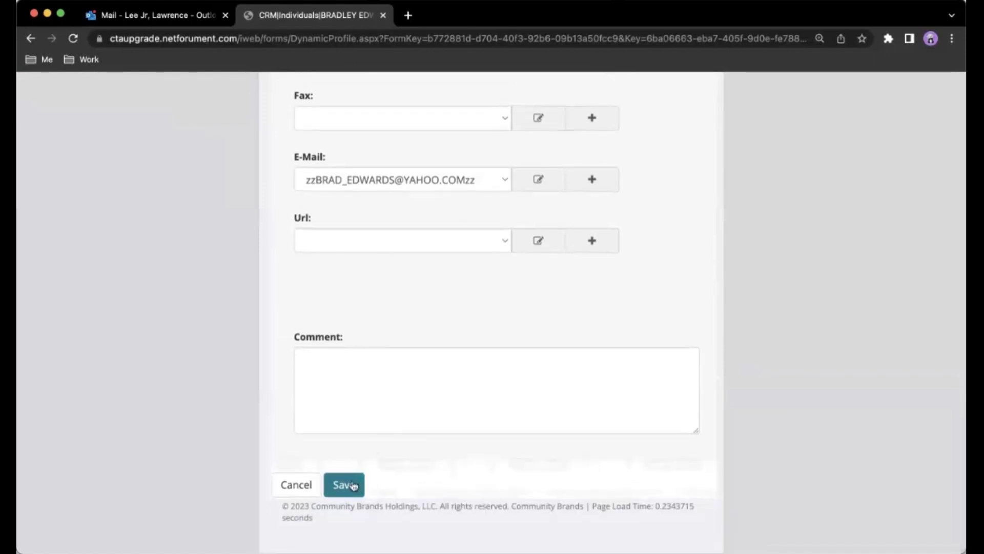
{"action": "left_click", "coordinate": [351, 484]}
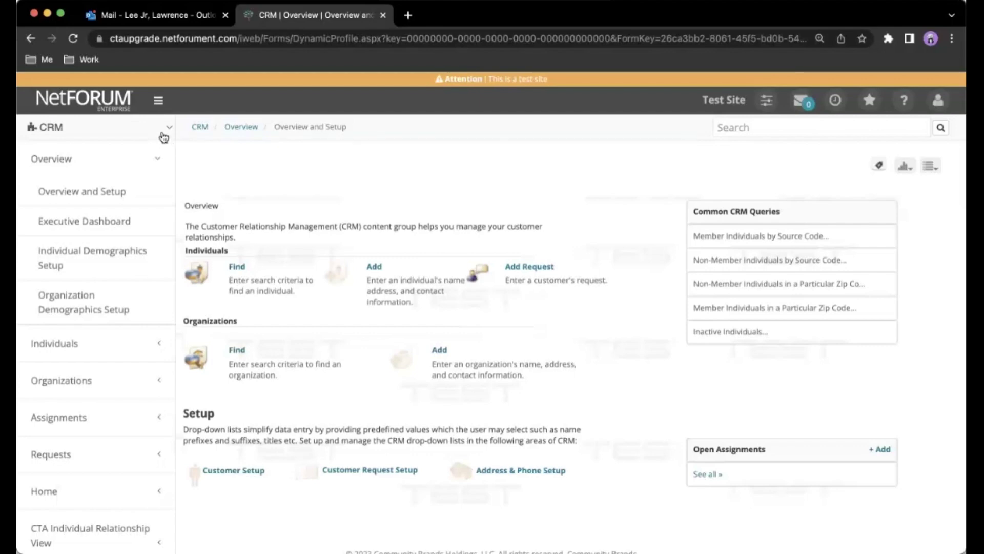
Switch from CRM to the Committee module and open its Overview and Setup page.
{"action": "left_click", "coordinate": [164, 137]}
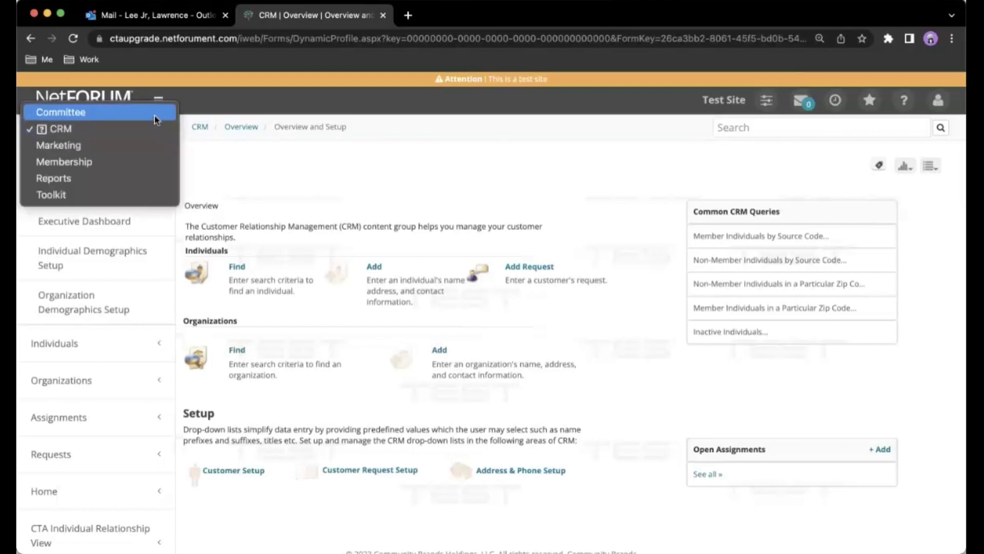
{"action": "left_click", "coordinate": [153, 114]}
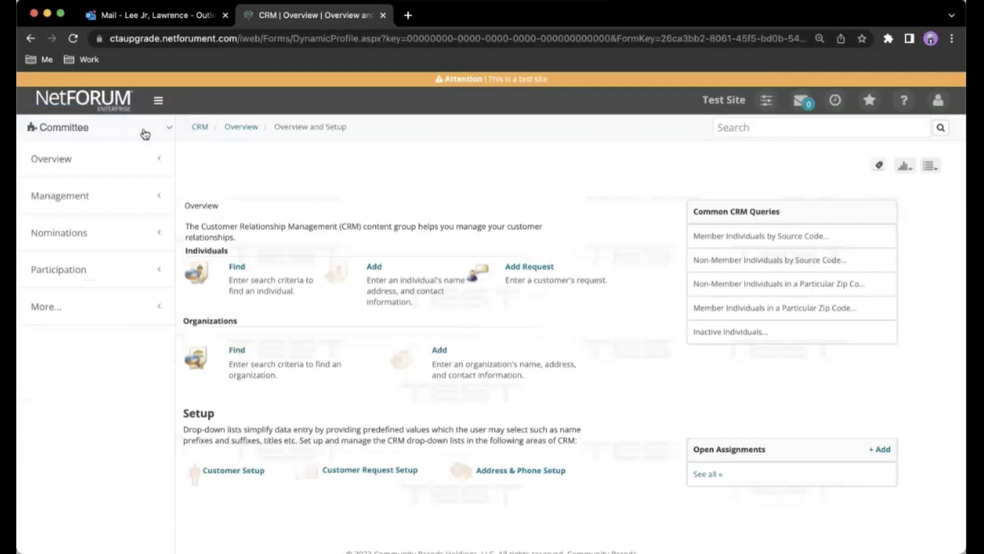
{"action": "left_click", "coordinate": [128, 163]}
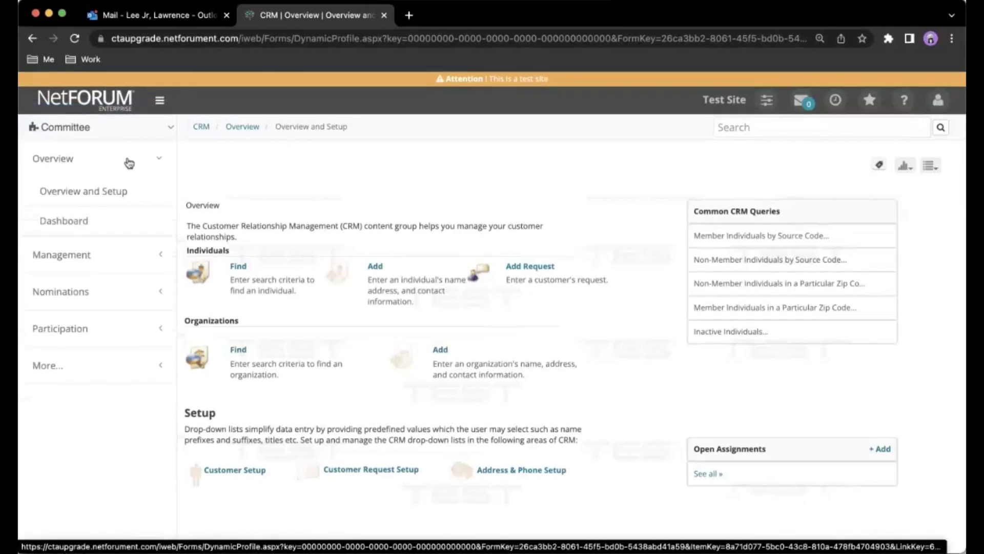
{"action": "left_click", "coordinate": [114, 191]}
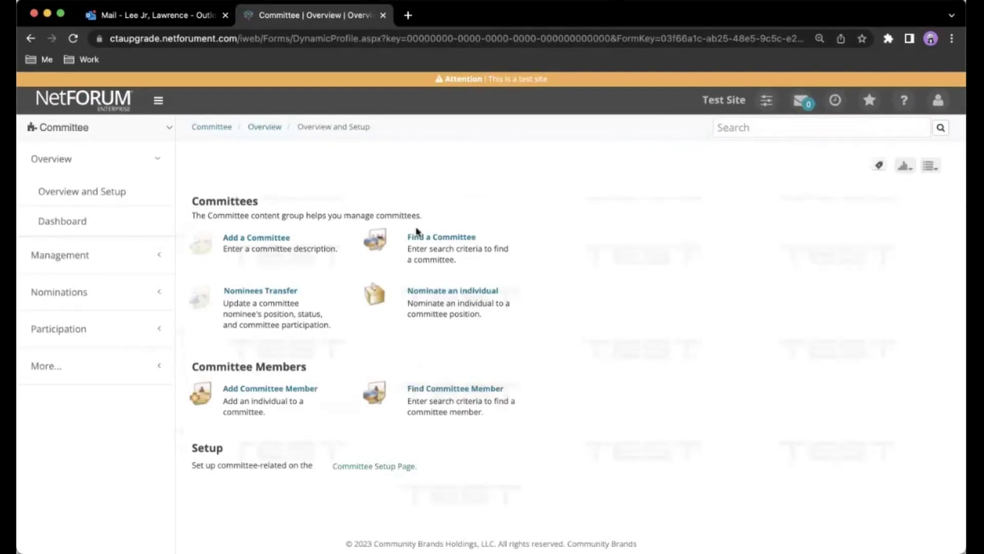
Search committees by name 'alcosta%' to open the ALCOSTA SCC - SERVICE CENTER COUNCIL LEADERSHIP profile.
{"action": "left_click", "coordinate": [427, 239]}
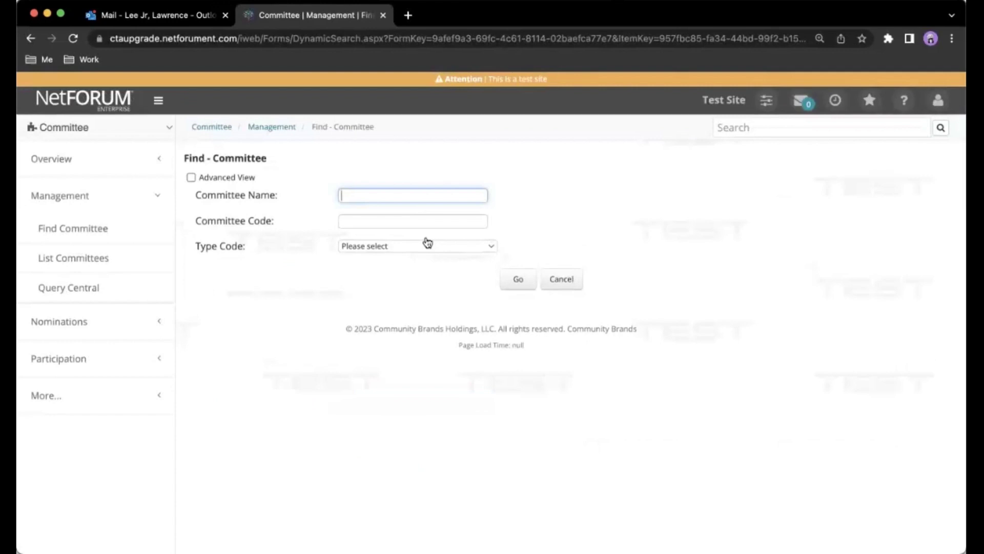
{"action": "type", "text": "alcosta"}
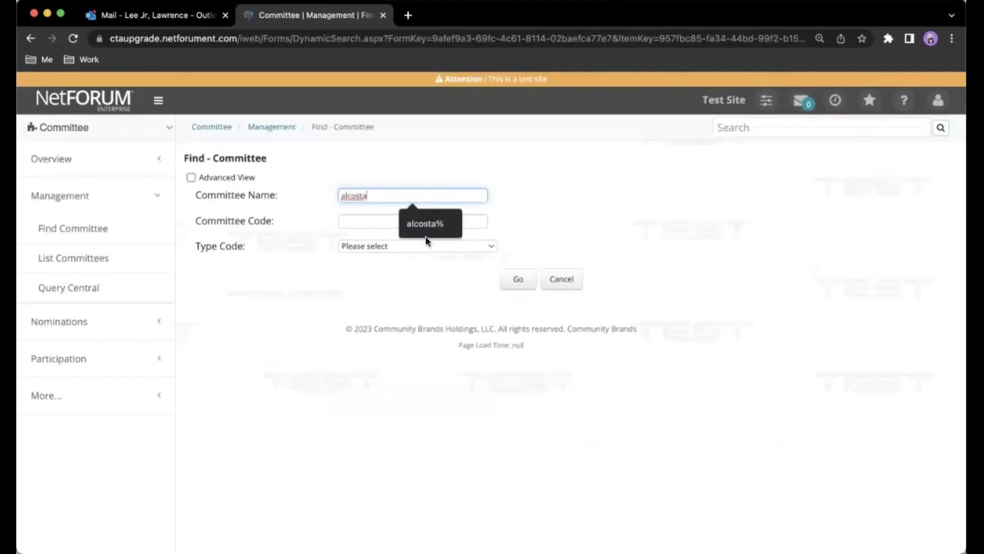
{"action": "type", "text": "%"}
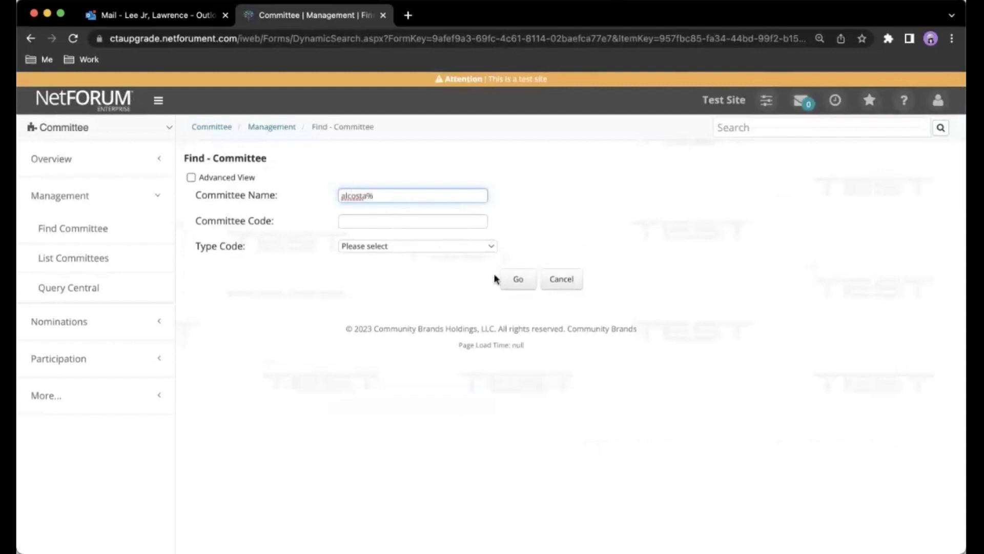
{"action": "left_click", "coordinate": [522, 283]}
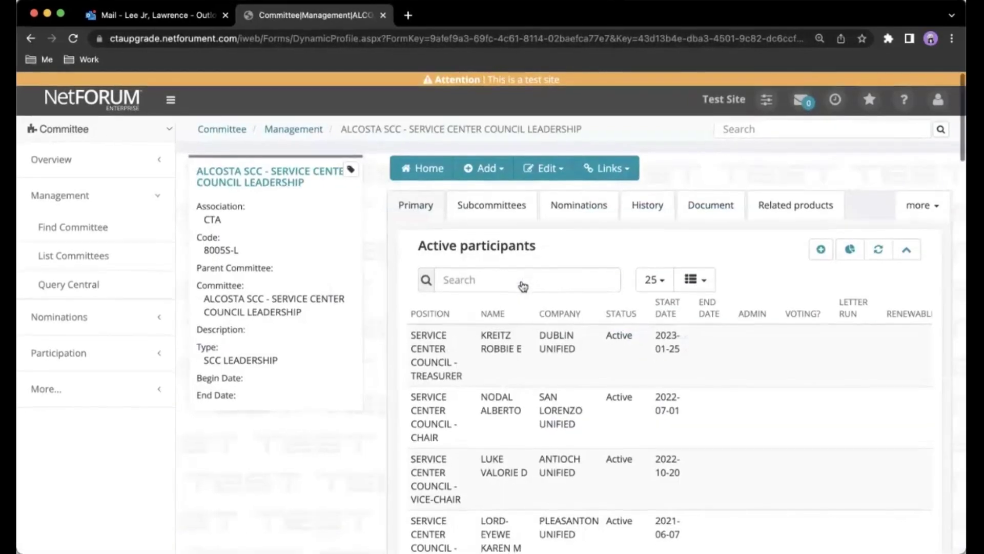
{"action": "scroll", "coordinate": [523, 286], "scroll_direction": "down", "scroll_amount": 4}
{"action": "scroll", "coordinate": [523, 286], "scroll_direction": "down", "scroll_amount": 3}
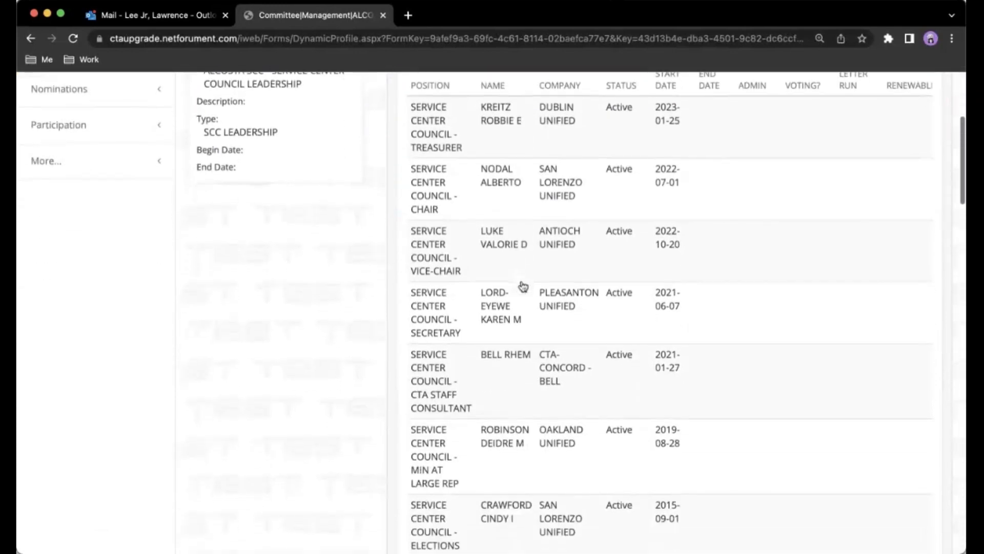
{"action": "scroll", "coordinate": [522, 286], "scroll_direction": "up", "scroll_amount": 2}
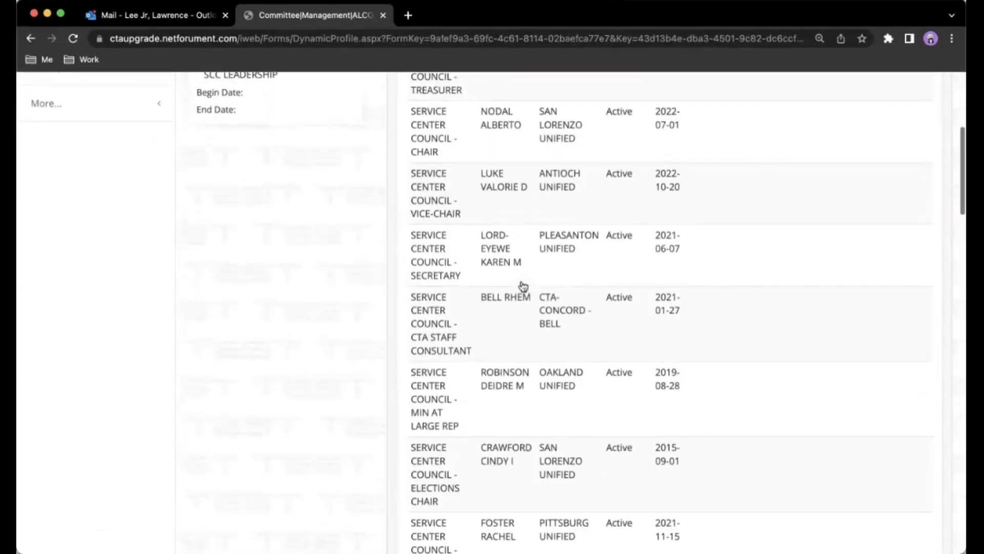
{"action": "scroll", "coordinate": [522, 286], "scroll_direction": "up", "scroll_amount": 5}
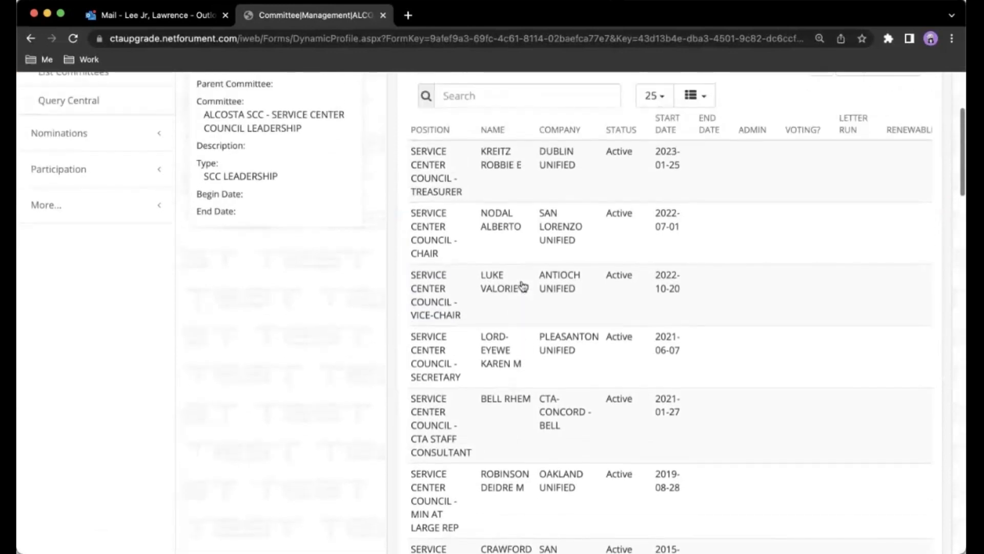
{"action": "scroll", "coordinate": [523, 286], "scroll_direction": "up", "scroll_amount": 1}
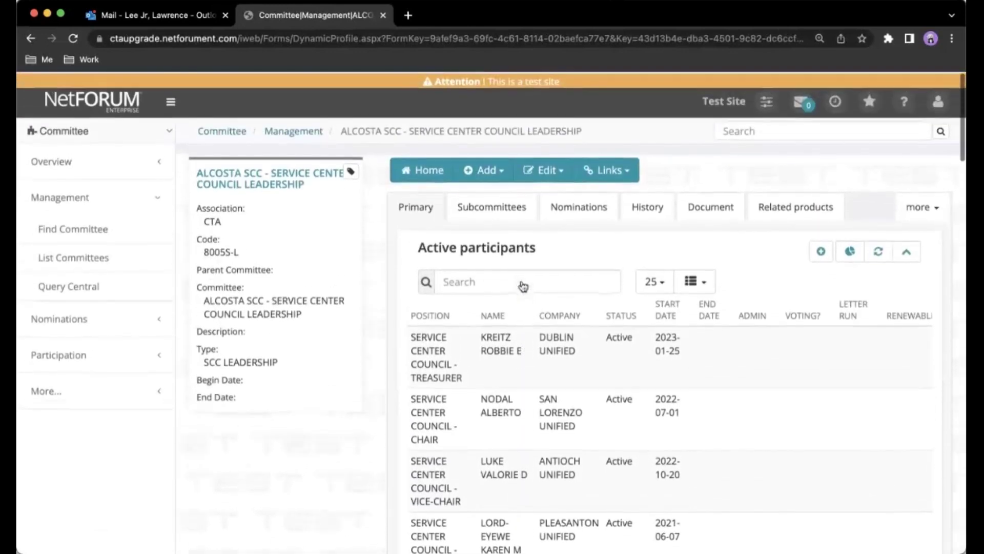
{"action": "left_click", "coordinate": [641, 208]}
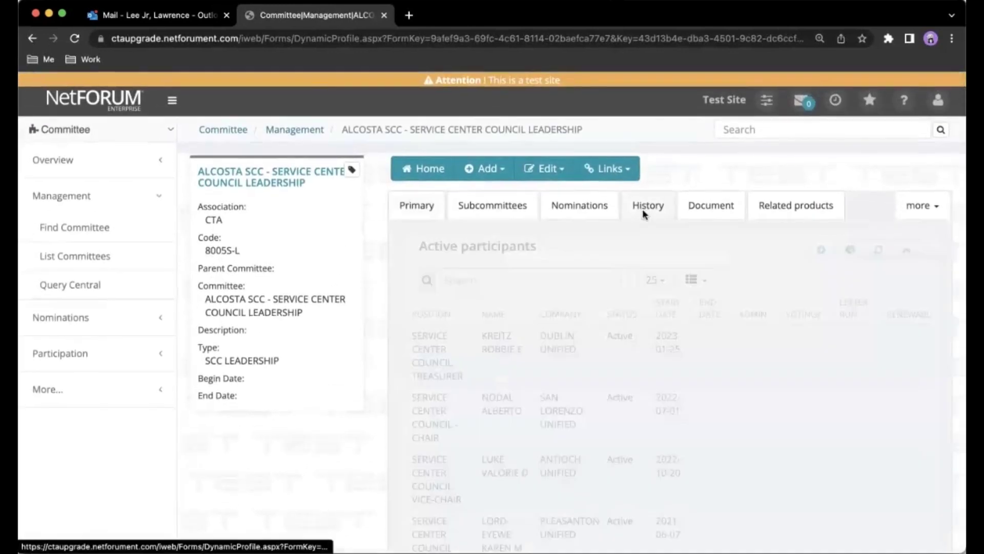
{"action": "scroll", "coordinate": [640, 238], "scroll_direction": "down", "scroll_amount": 5}
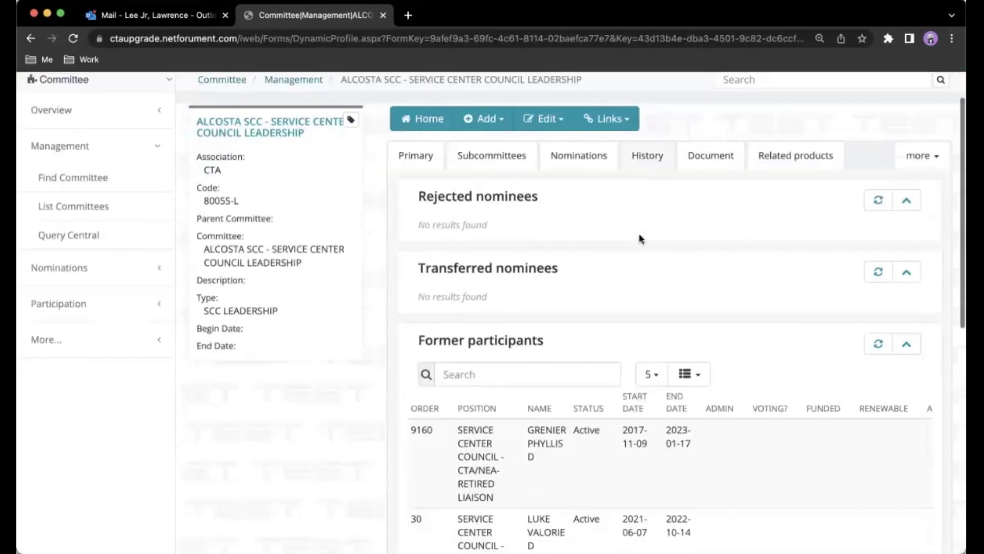
{"action": "scroll", "coordinate": [640, 238], "scroll_direction": "down", "scroll_amount": 5}
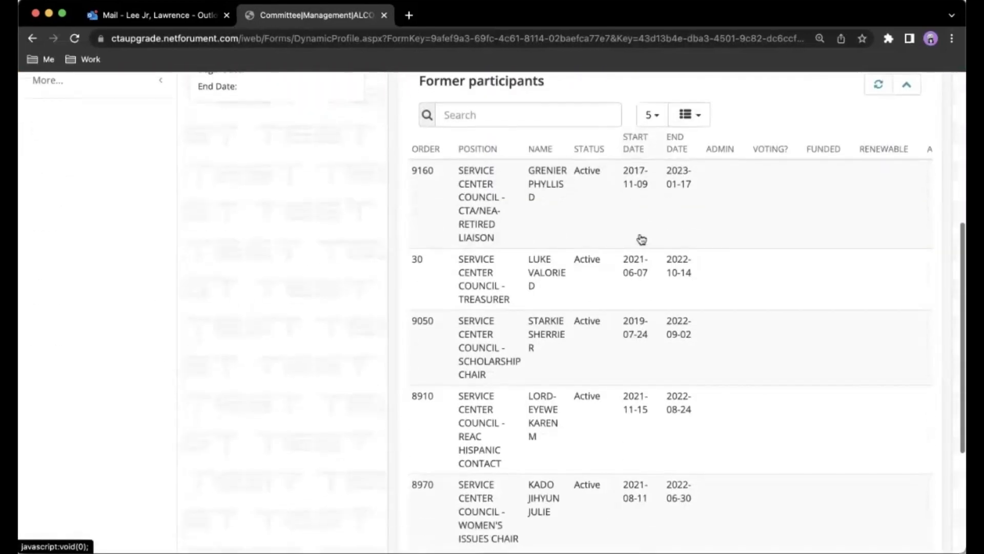
{"action": "scroll", "coordinate": [640, 238], "scroll_direction": "up", "scroll_amount": 5}
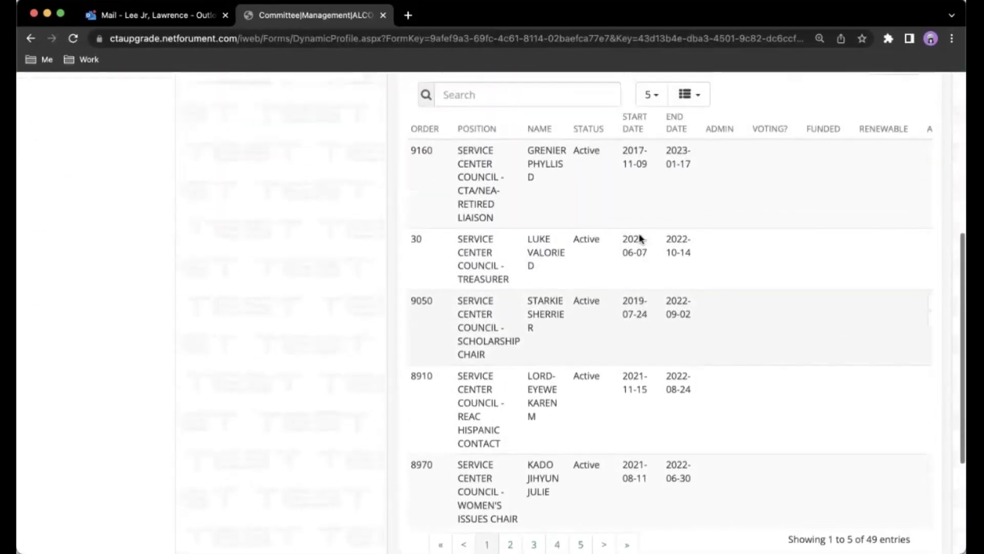
{"action": "scroll", "coordinate": [641, 238], "scroll_direction": "up", "scroll_amount": 4}
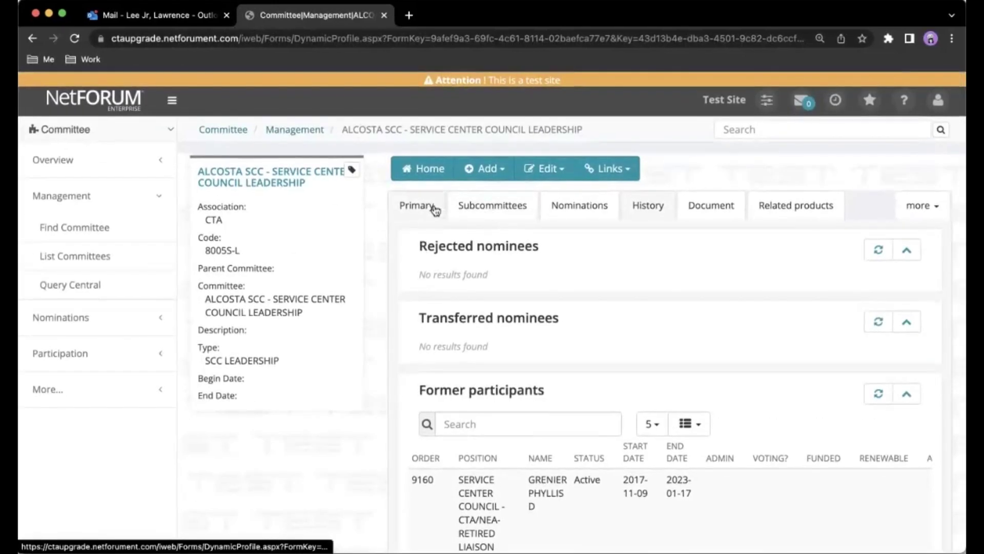
{"action": "left_click", "coordinate": [435, 208]}
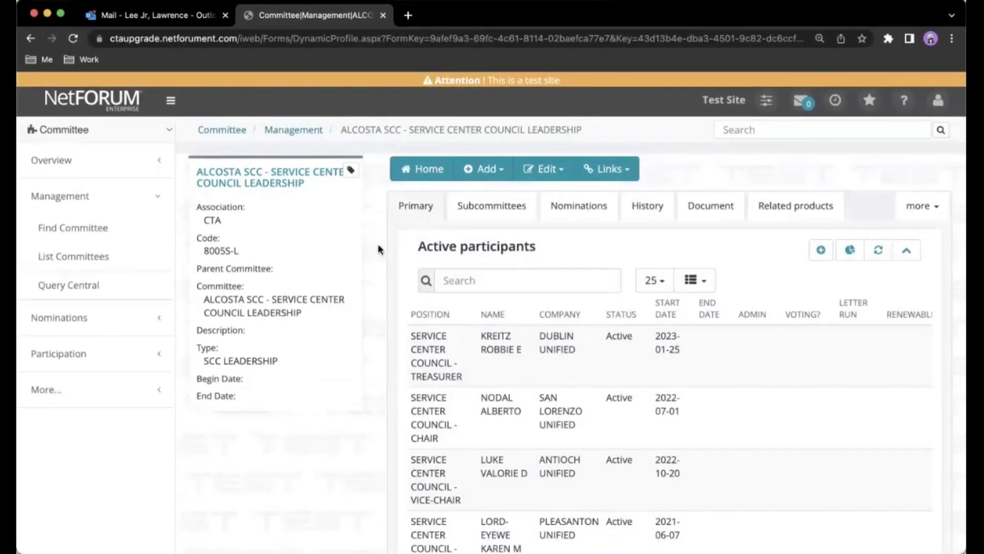
{"action": "scroll", "coordinate": [377, 249], "scroll_direction": "down", "scroll_amount": 4}
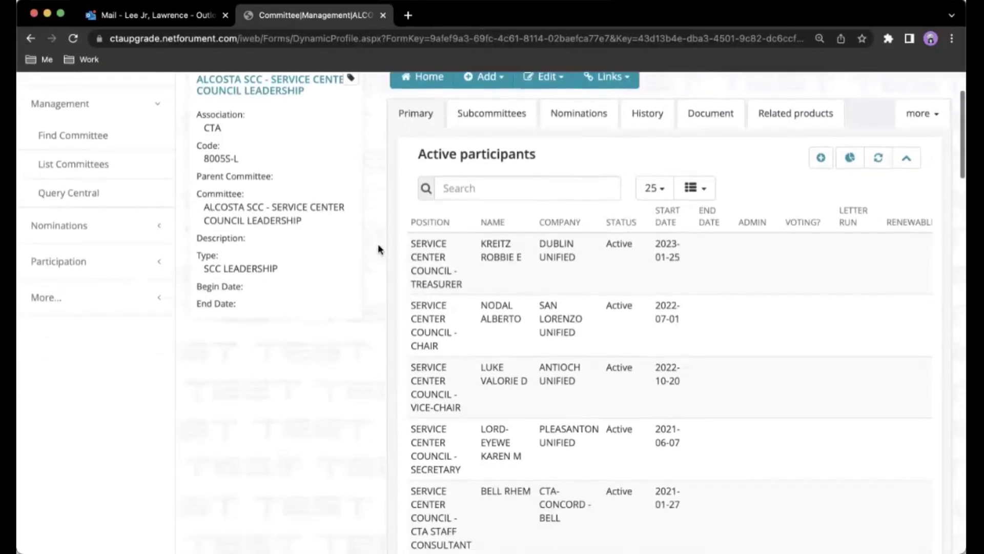
{"action": "scroll", "coordinate": [378, 249], "scroll_direction": "down", "scroll_amount": 4}
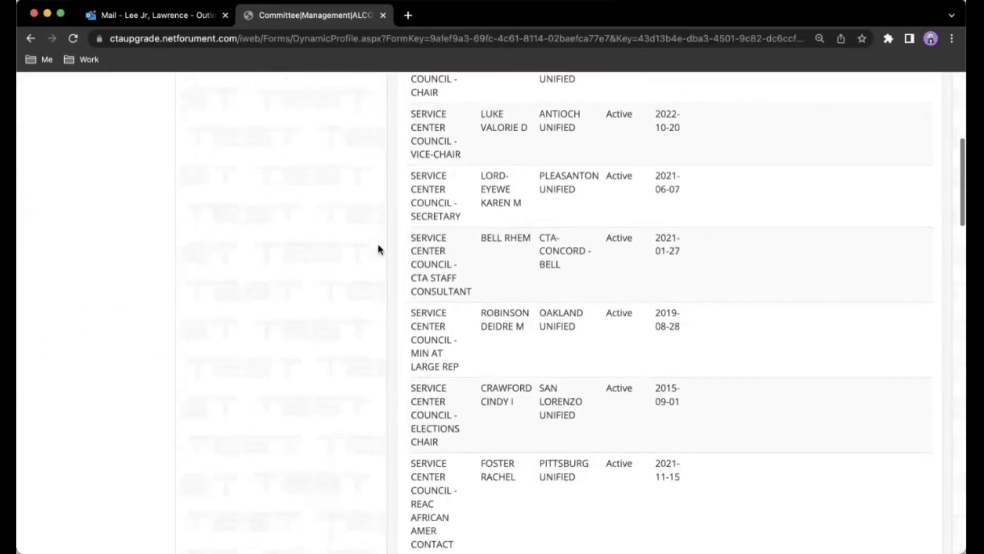
{"action": "scroll", "coordinate": [377, 249], "scroll_direction": "down", "scroll_amount": 1}
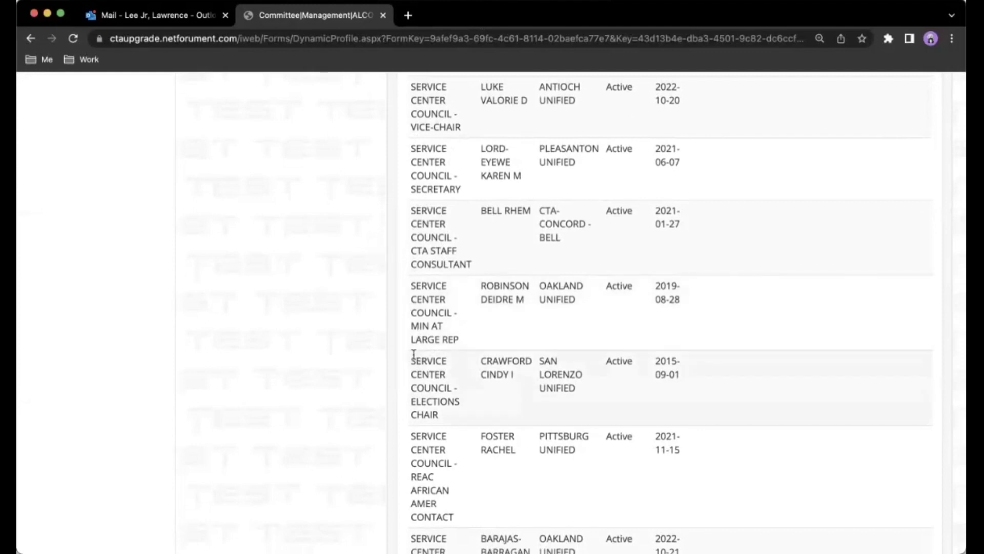
{"action": "left_click_drag", "start_coordinate": [411, 356], "coordinate": [545, 404]}
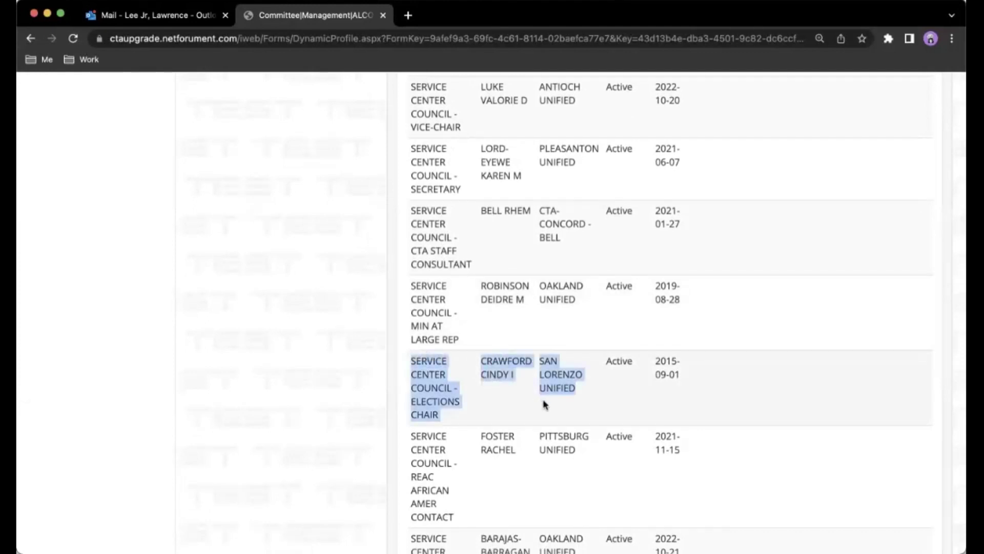
{"action": "left_click", "coordinate": [545, 404]}
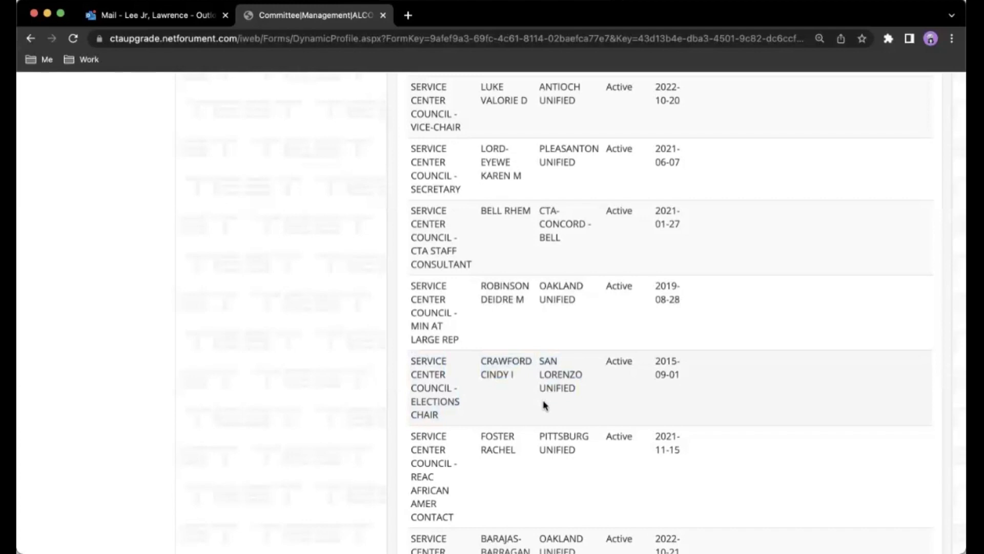
{"action": "scroll", "coordinate": [544, 406], "scroll_direction": "right", "scroll_amount": 3}
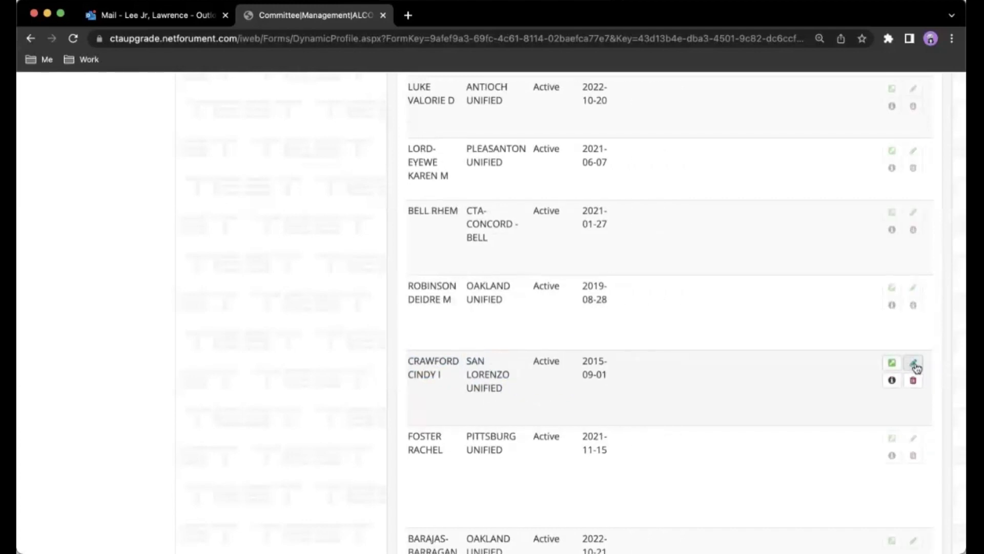
Give the Elections Chair participation an end date of 8/31/2023 and save it.
{"action": "left_click", "coordinate": [913, 362]}
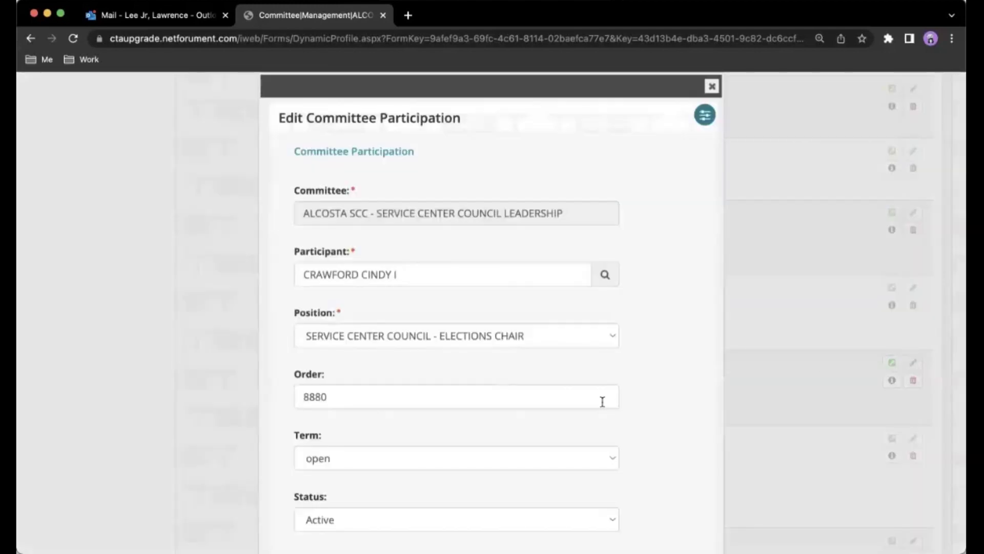
{"action": "scroll", "coordinate": [602, 400], "scroll_direction": "down", "scroll_amount": 4}
{"action": "scroll", "coordinate": [603, 406], "scroll_direction": "down", "scroll_amount": 3}
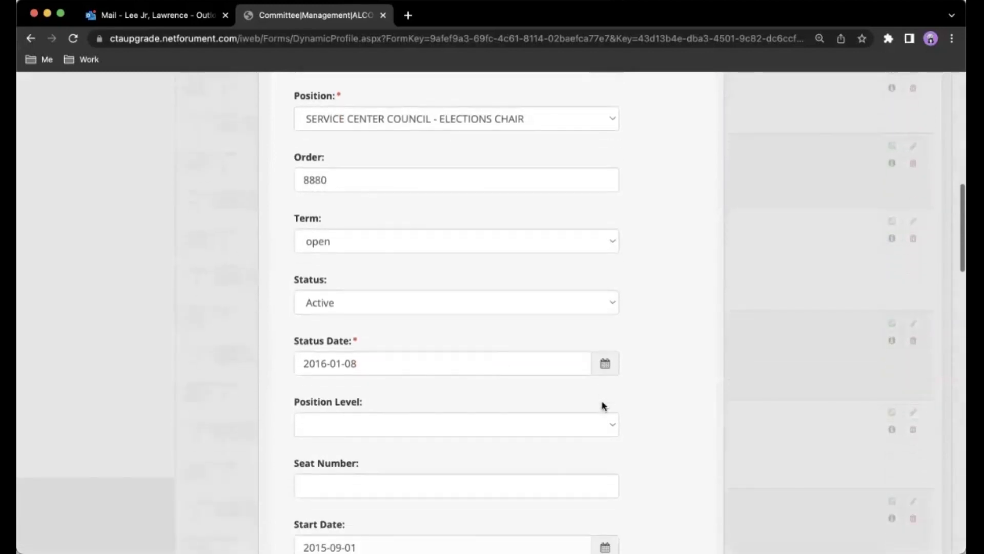
{"action": "left_click", "coordinate": [513, 475]}
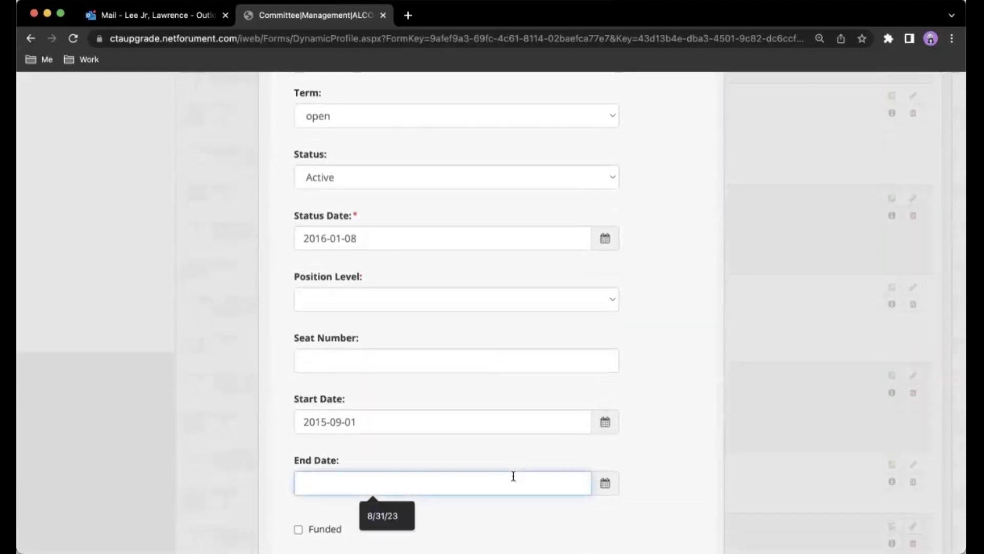
{"action": "type", "text": "8/31/2023"}
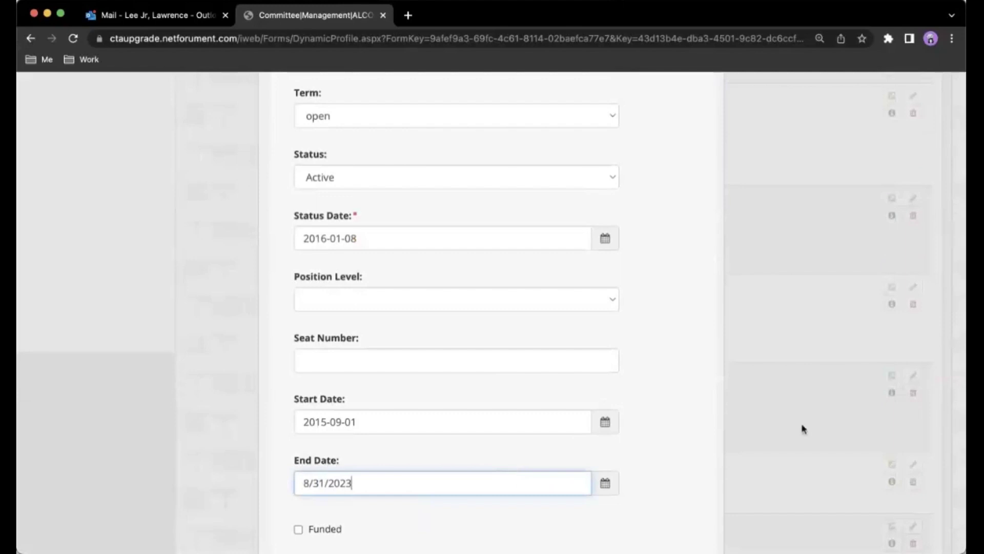
{"action": "left_click", "coordinate": [690, 461]}
{"action": "scroll", "coordinate": [692, 464], "scroll_direction": "down", "scroll_amount": 4}
{"action": "scroll", "coordinate": [690, 463], "scroll_direction": "down", "scroll_amount": 13}
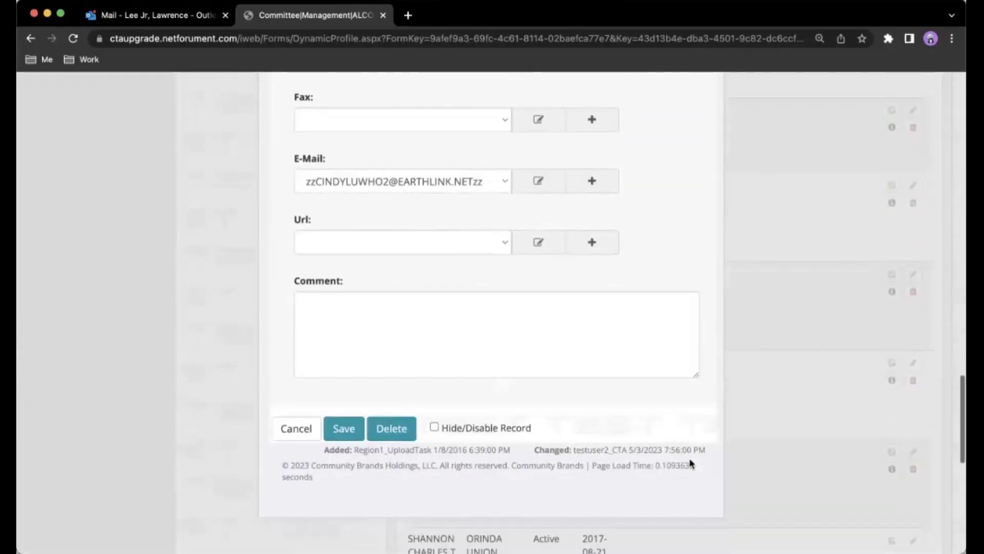
{"action": "left_click", "coordinate": [345, 430]}
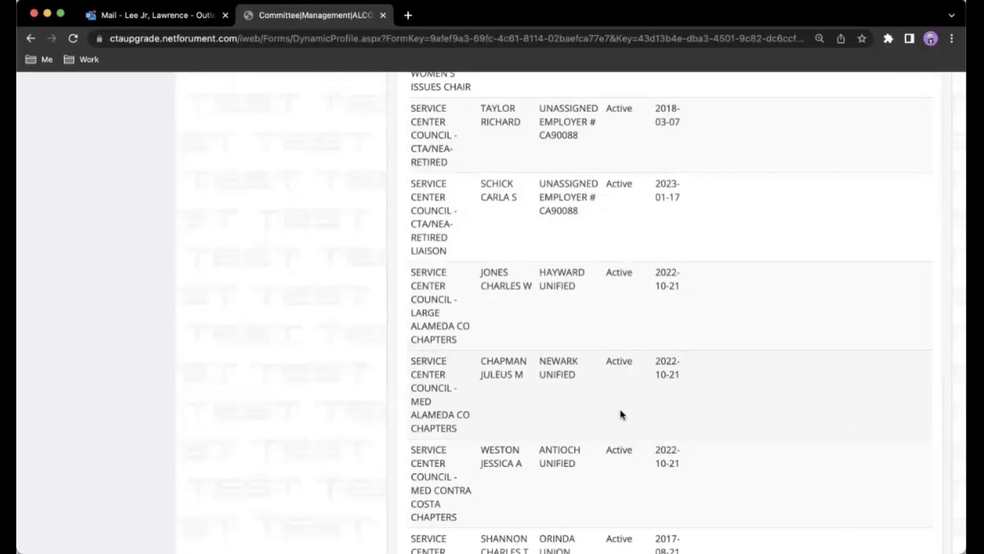
Start a new committee participation record for ALCOSTA SCC.
{"action": "scroll", "coordinate": [620, 414], "scroll_direction": "up", "scroll_amount": 15}
{"action": "scroll", "coordinate": [621, 410], "scroll_direction": "up", "scroll_amount": 15}
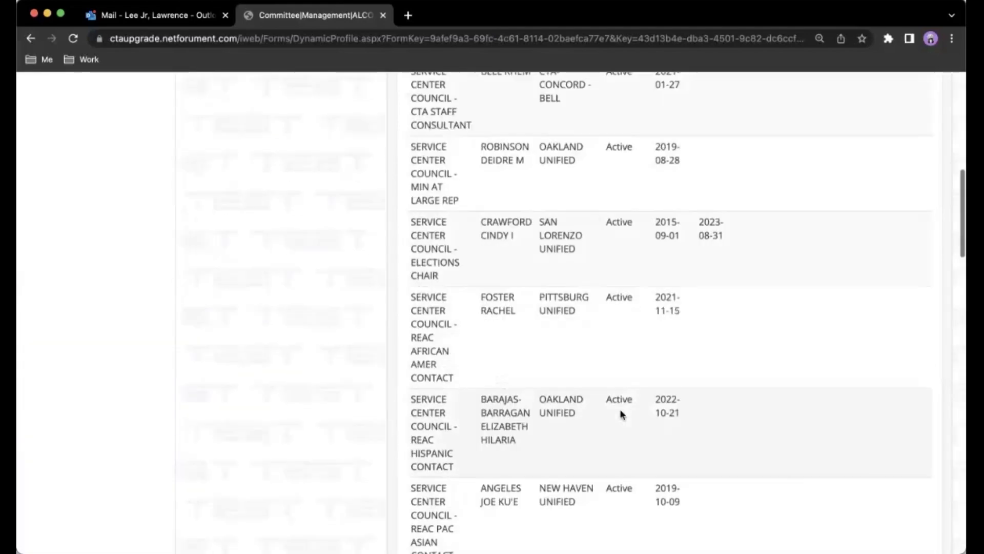
{"action": "left_click", "coordinate": [821, 250]}
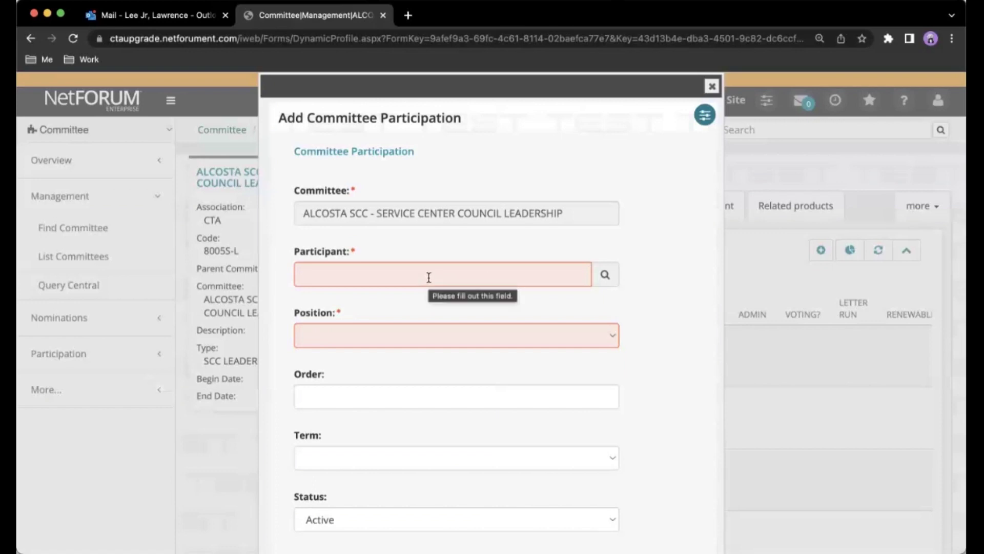
Look up the member by name and choose position SERVICE CENTER COUNCIL - ELECTIONS CHAIR.
{"action": "left_click", "coordinate": [429, 277]}
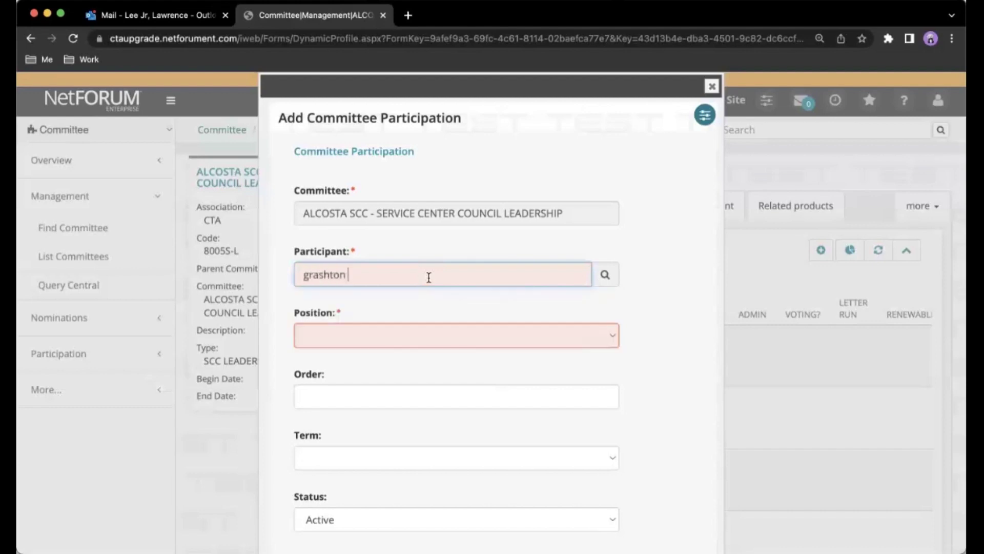
{"action": "left_click", "coordinate": [440, 328]}
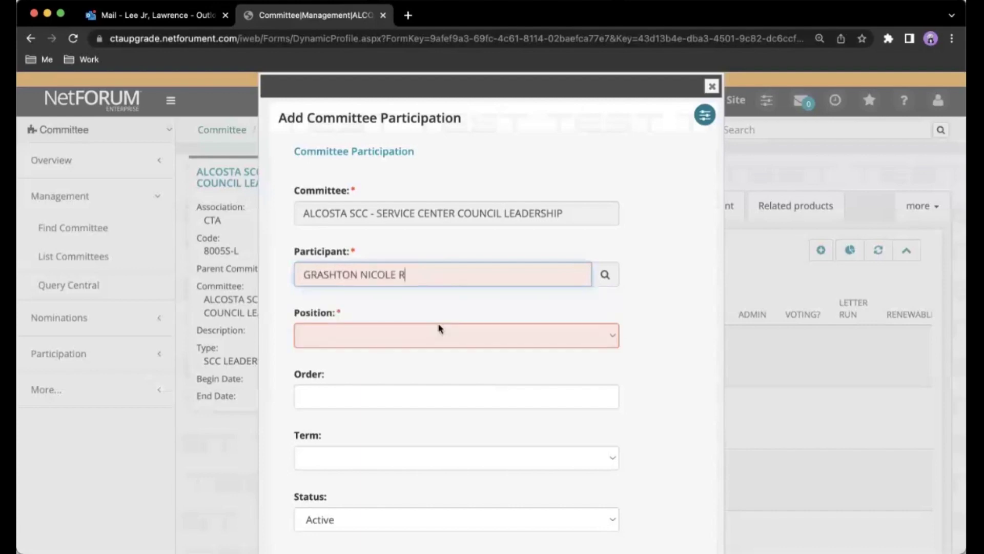
{"action": "left_click", "coordinate": [501, 345]}
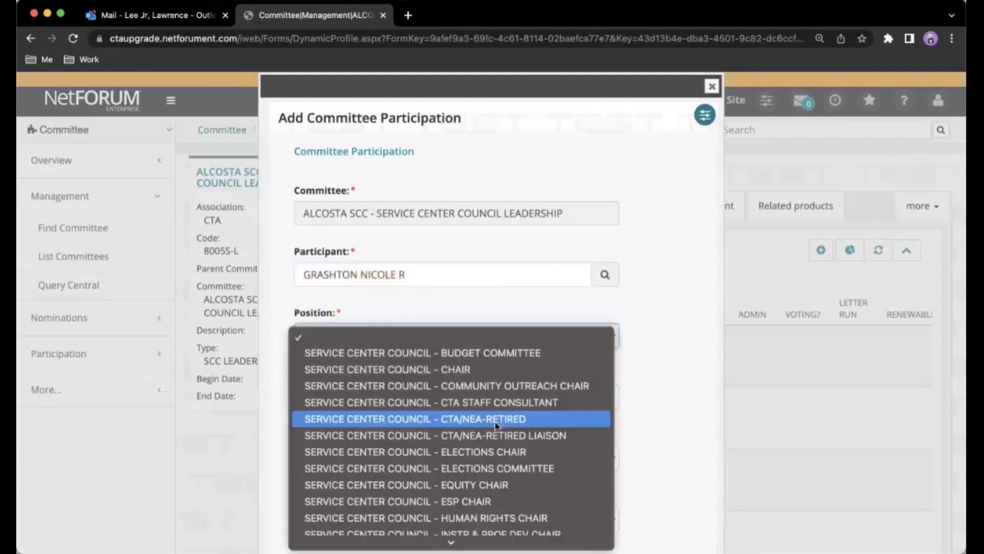
{"action": "left_click", "coordinate": [494, 451]}
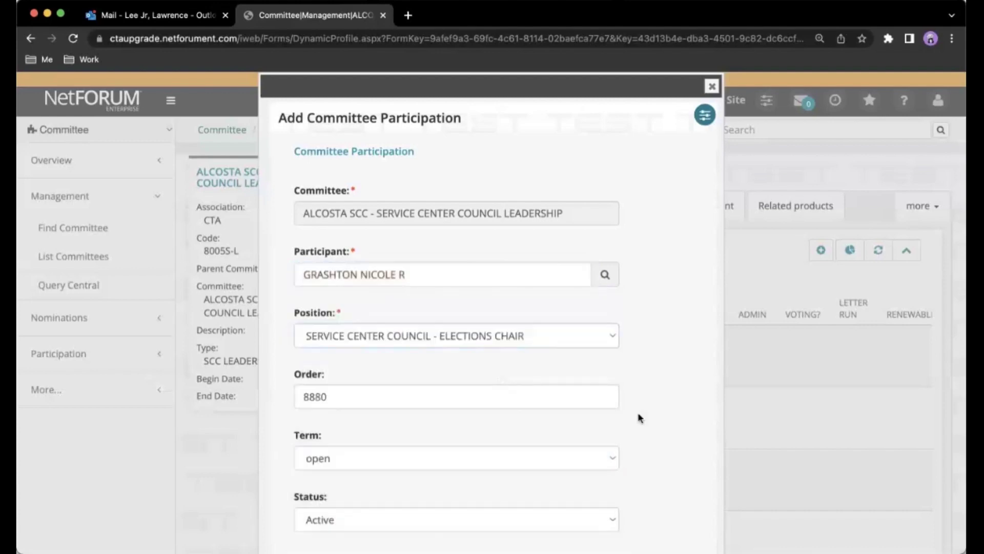
Set the start date to 9/1/2023 and save the new participation.
{"action": "scroll", "coordinate": [639, 417], "scroll_direction": "down", "scroll_amount": 5}
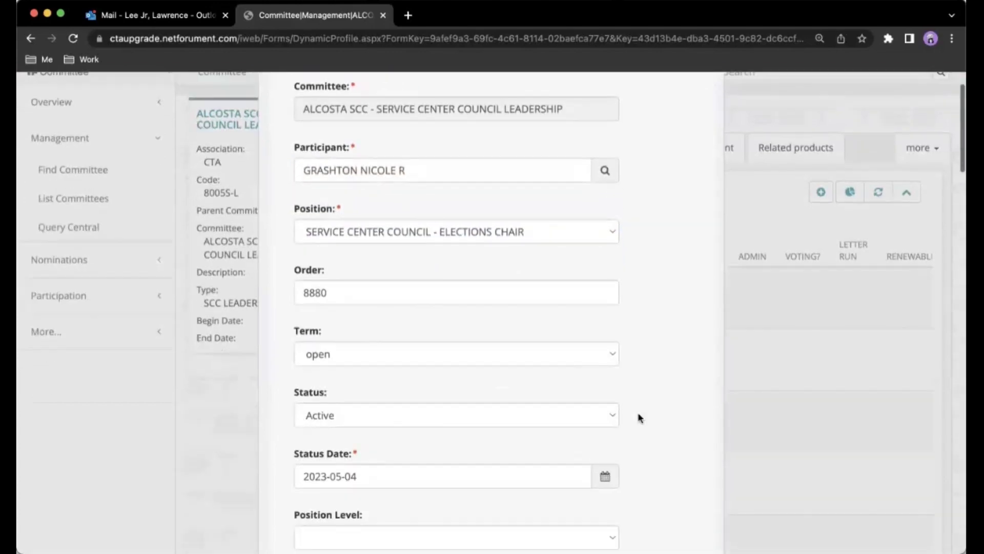
{"action": "scroll", "coordinate": [639, 417], "scroll_direction": "down", "scroll_amount": 4}
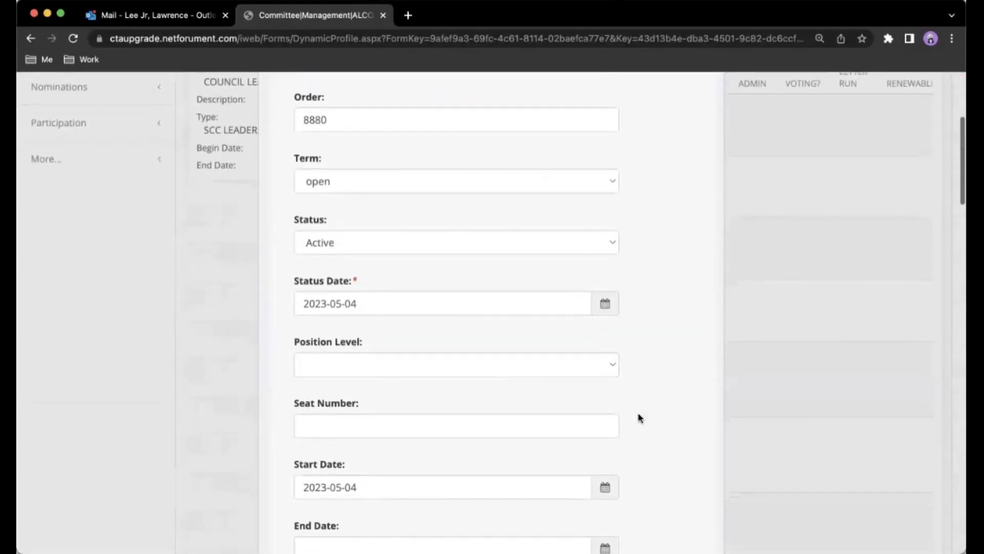
{"action": "scroll", "coordinate": [639, 418], "scroll_direction": "down", "scroll_amount": 1}
{"action": "left_click_drag", "start_coordinate": [391, 387], "coordinate": [257, 386]}
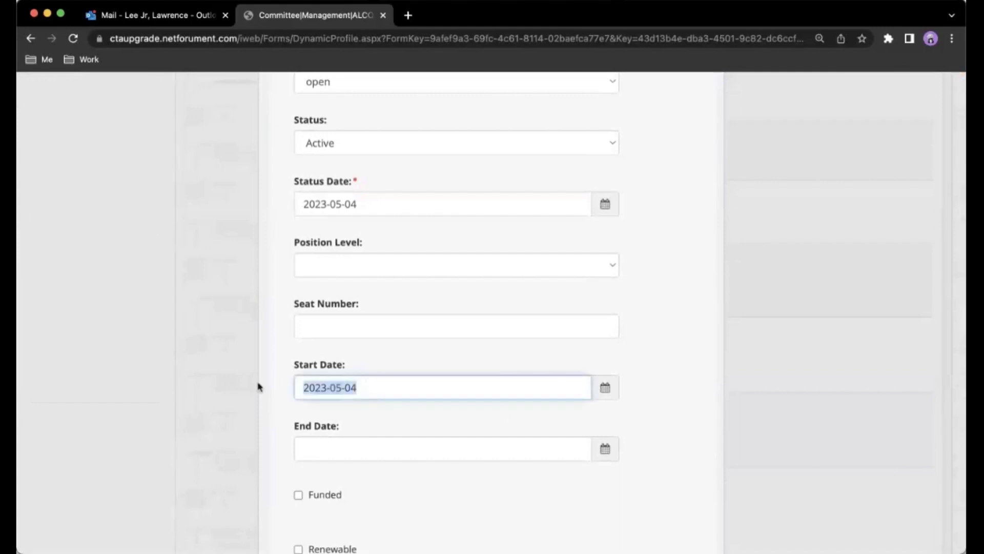
{"action": "type", "text": "9/1/"}
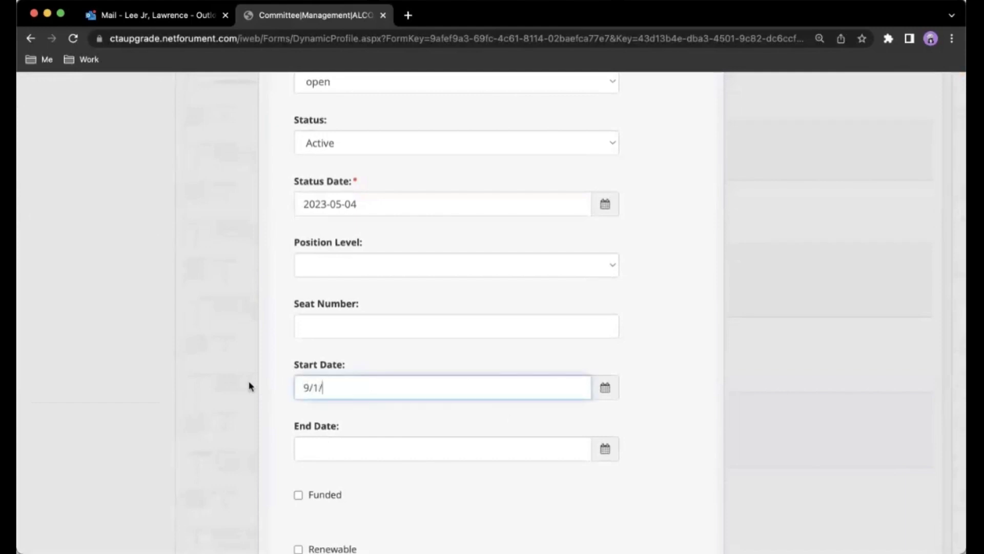
{"action": "type", "text": "2023"}
{"action": "left_click", "coordinate": [667, 392]}
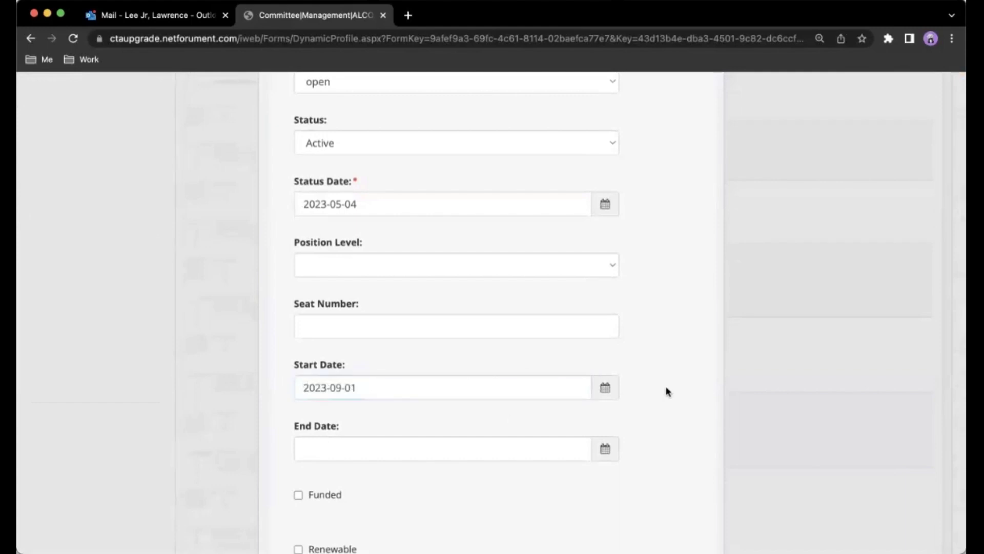
{"action": "scroll", "coordinate": [667, 391], "scroll_direction": "down", "scroll_amount": 16}
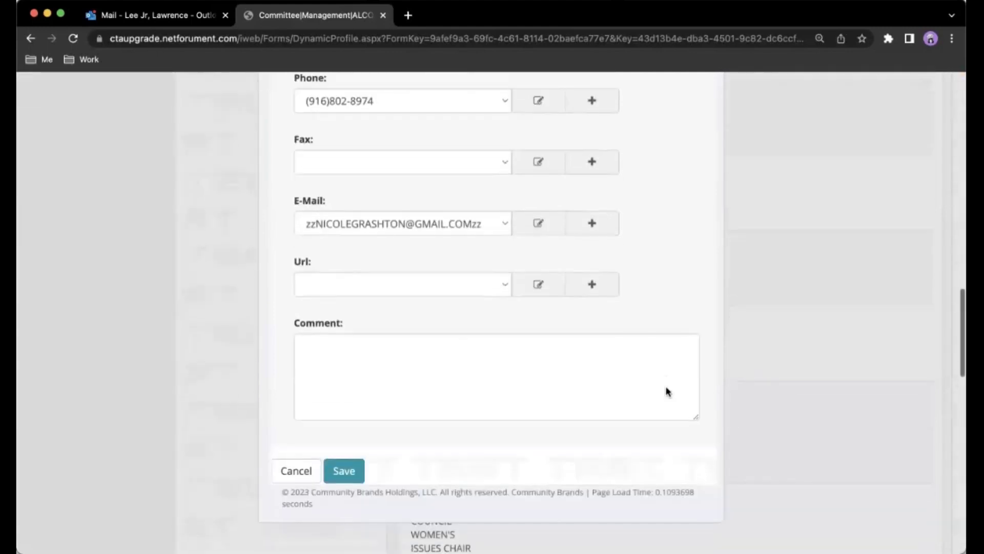
{"action": "left_click", "coordinate": [358, 468]}
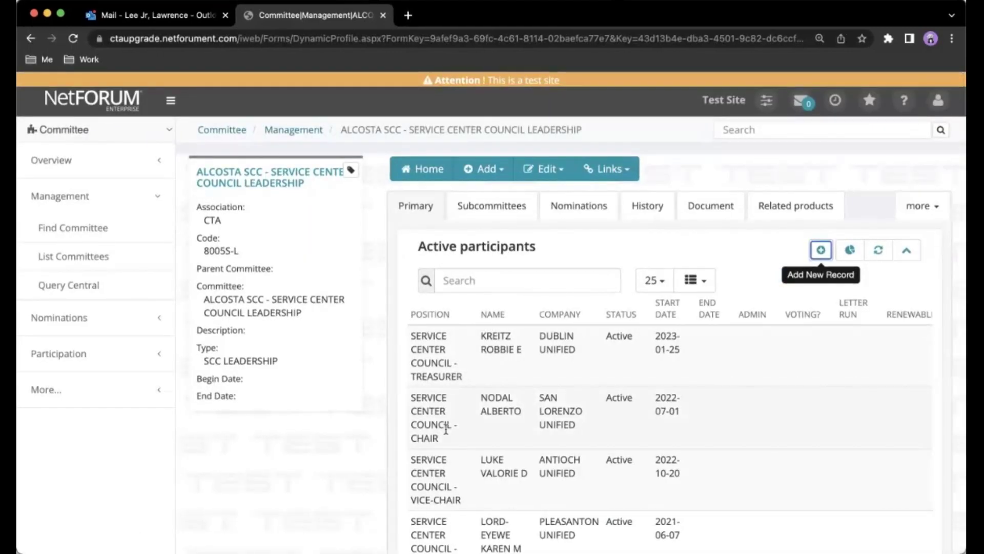
{"action": "scroll", "coordinate": [445, 430], "scroll_direction": "down", "scroll_amount": 2}
{"action": "scroll", "coordinate": [445, 430], "scroll_direction": "up", "scroll_amount": 2}
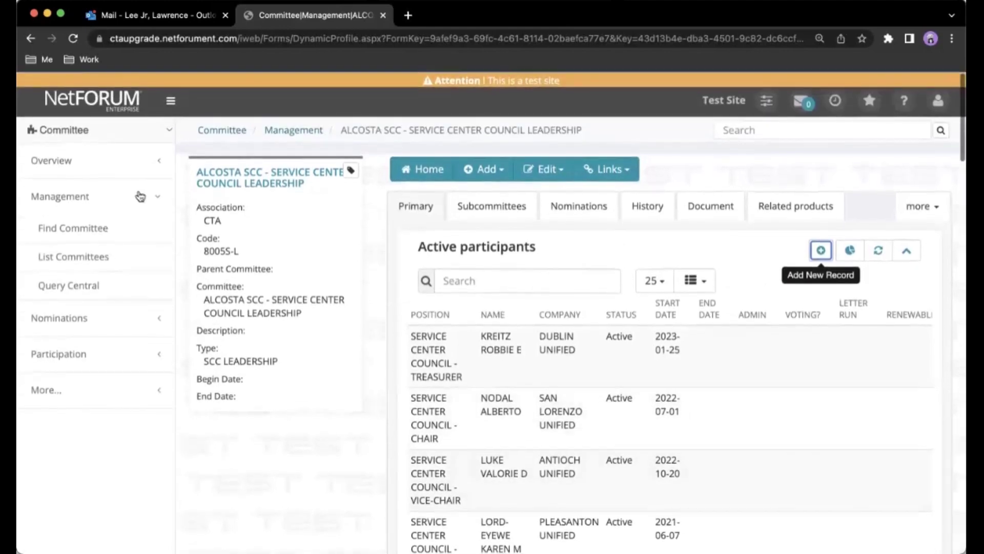
{"action": "left_click", "coordinate": [73, 39]}
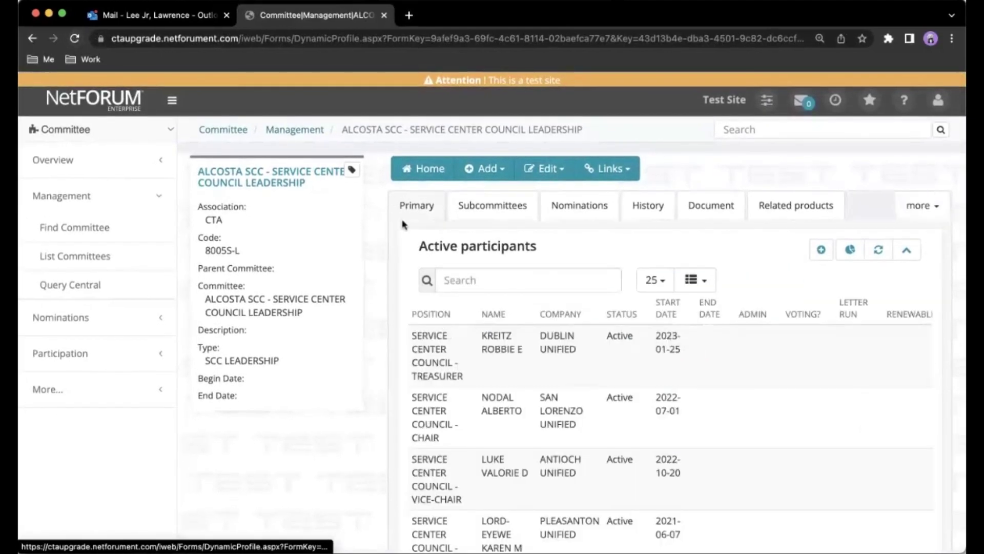
{"action": "scroll", "coordinate": [554, 341], "scroll_direction": "down", "scroll_amount": 4}
{"action": "scroll", "coordinate": [554, 341], "scroll_direction": "down", "scroll_amount": 10}
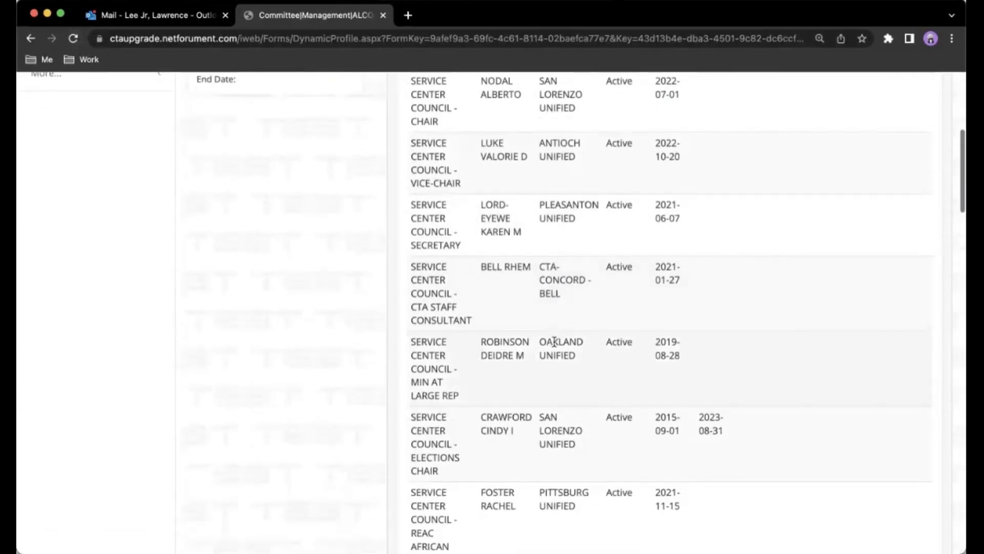
{"action": "left_click_drag", "start_coordinate": [461, 374], "coordinate": [692, 413]}
{"action": "left_click", "coordinate": [753, 425]}
{"action": "left_click", "coordinate": [691, 414]}
{"action": "scroll", "coordinate": [691, 414], "scroll_direction": "down", "scroll_amount": 15}
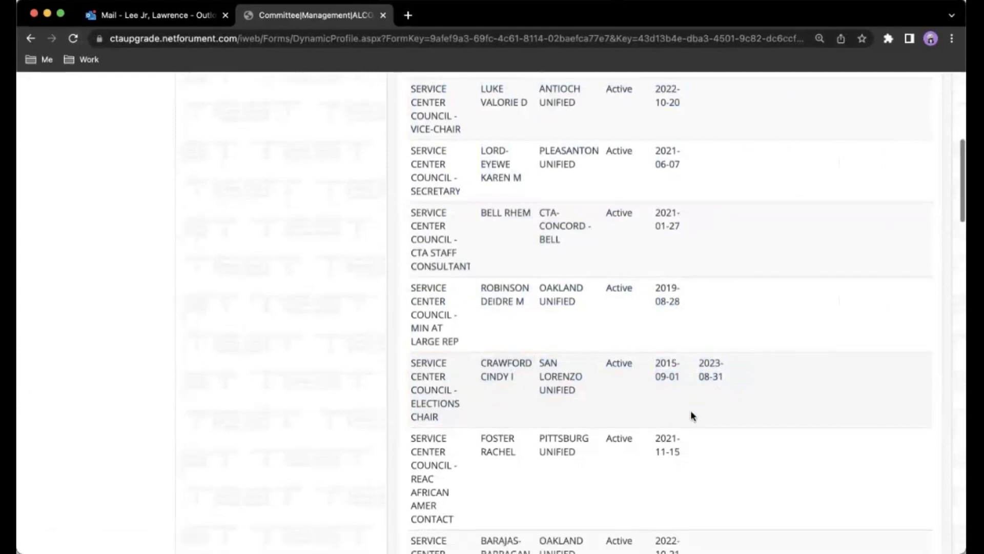
{"action": "scroll", "coordinate": [691, 415], "scroll_direction": "down", "scroll_amount": 15}
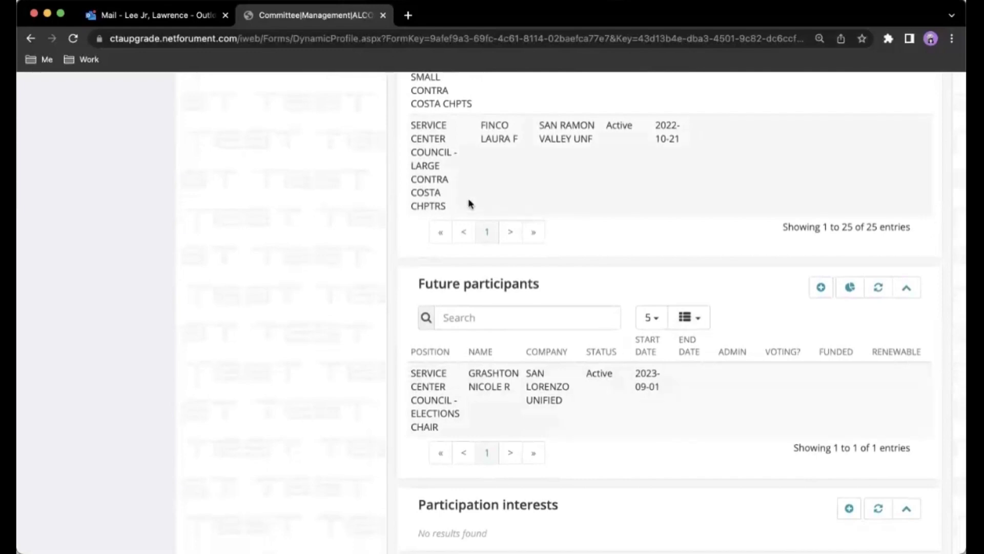
{"action": "scroll", "coordinate": [378, 187], "scroll_direction": "up", "scroll_amount": 20}
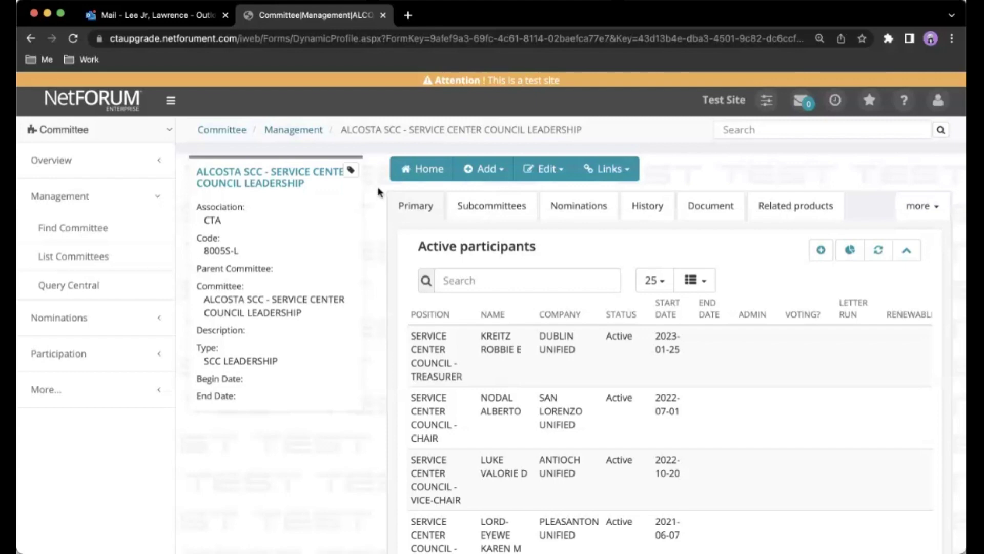
Switch to the CRM module and find the individual by their CTA ID via Find Individual.
{"action": "left_click", "coordinate": [123, 132]}
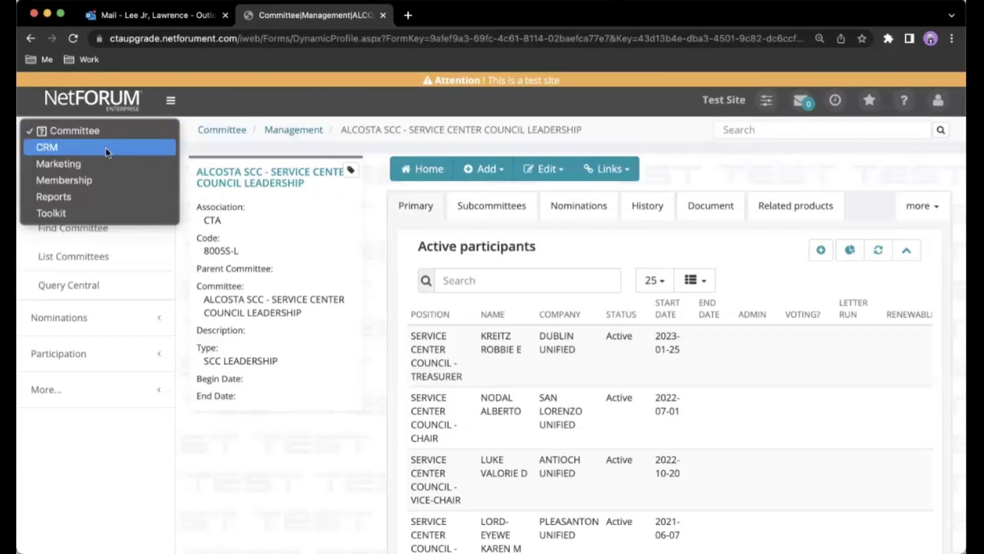
{"action": "left_click", "coordinate": [107, 147]}
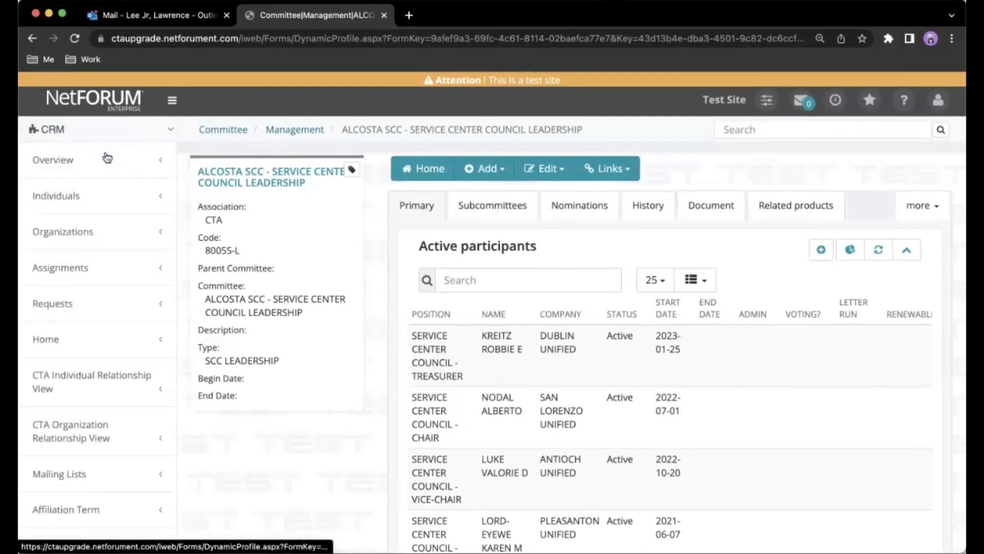
{"action": "left_click", "coordinate": [79, 200]}
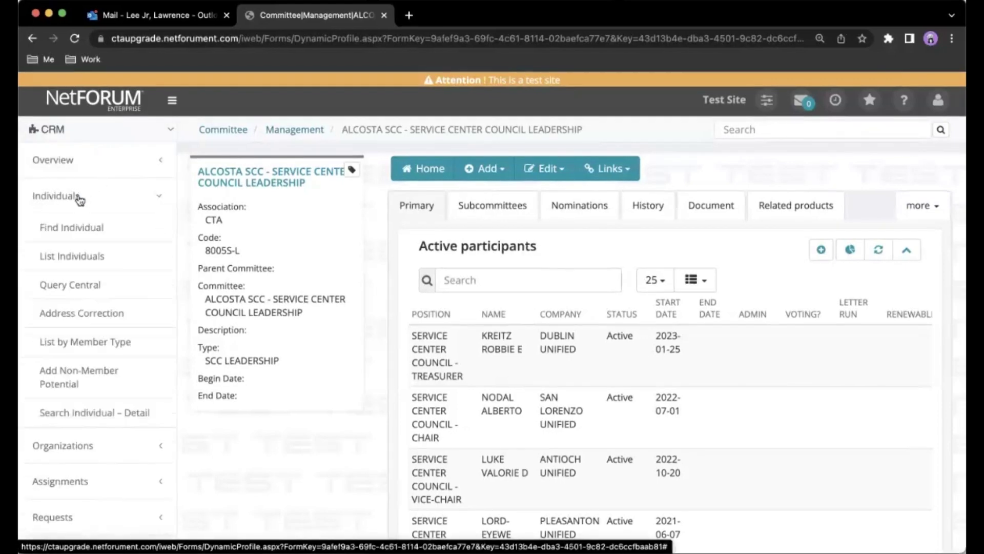
{"action": "left_click", "coordinate": [76, 231]}
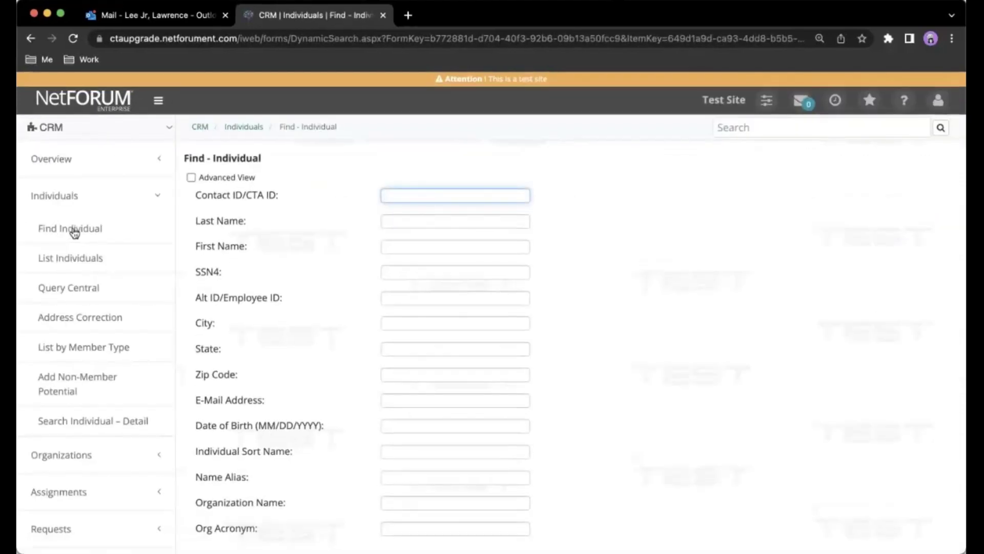
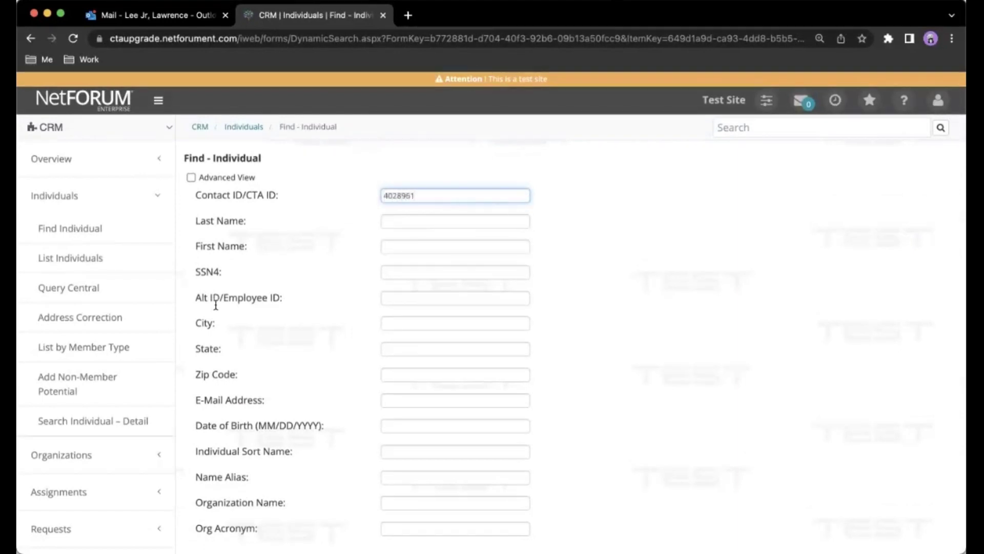
{"action": "scroll", "coordinate": [547, 325], "scroll_direction": "down", "scroll_amount": 3}
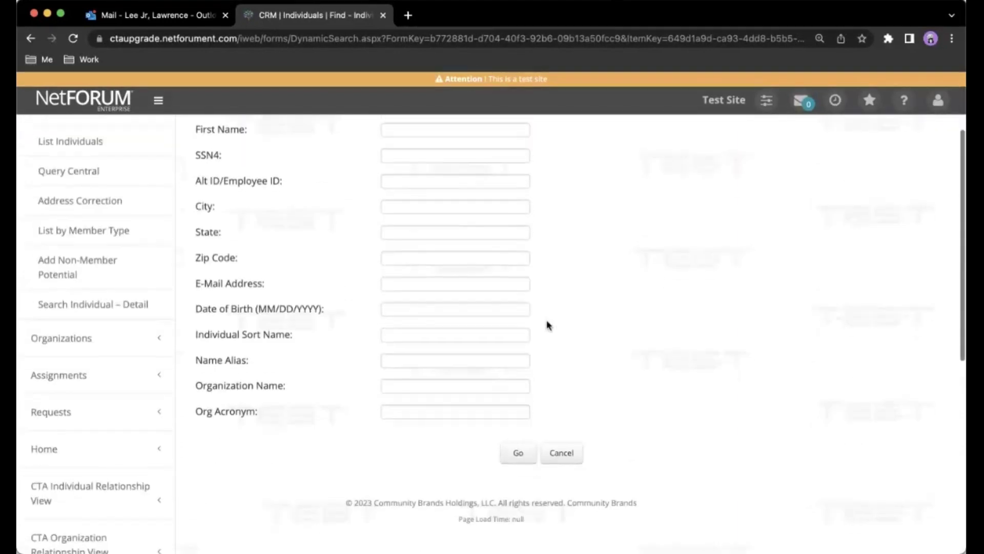
{"action": "left_click", "coordinate": [517, 455]}
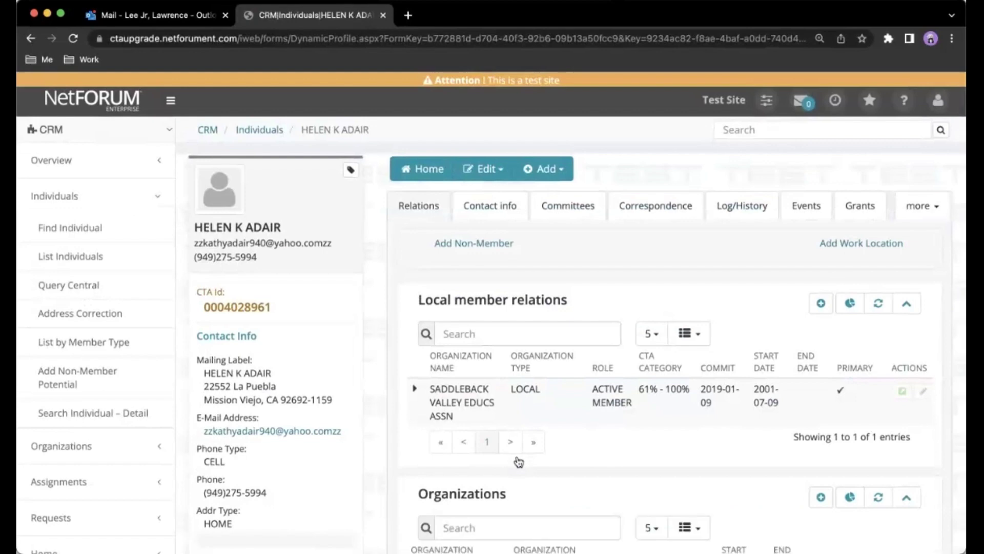
Add a committee participation in SADDLEBACK VALLEY EDUCS ASSN - LOCAL LEADERSHIP as PRESIDENT.
{"action": "left_click", "coordinate": [562, 214]}
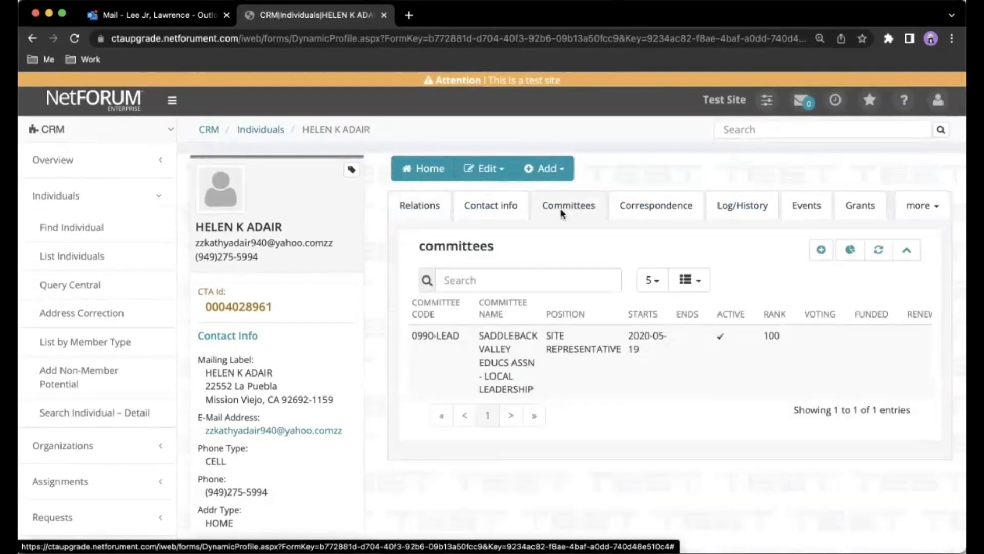
{"action": "left_click", "coordinate": [820, 250]}
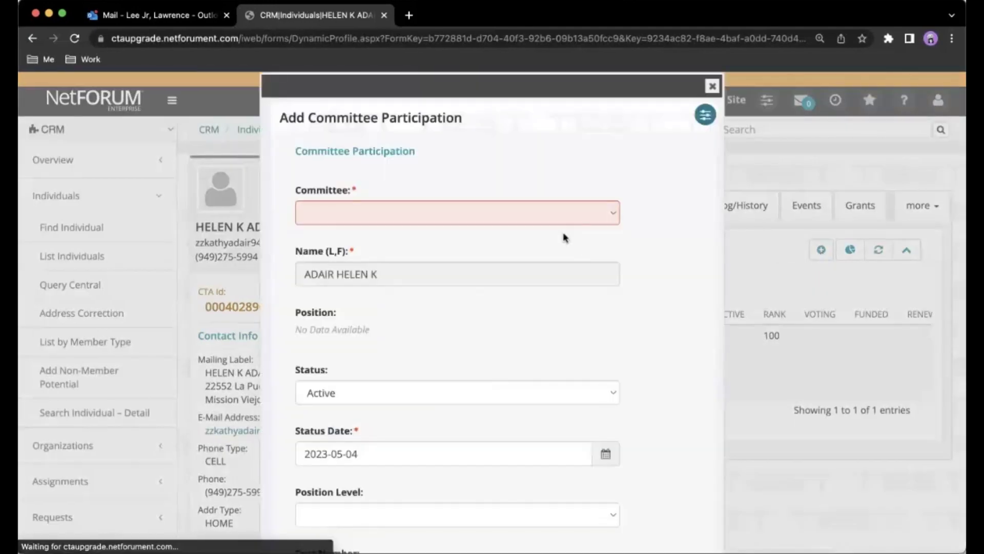
{"action": "left_click", "coordinate": [462, 211]}
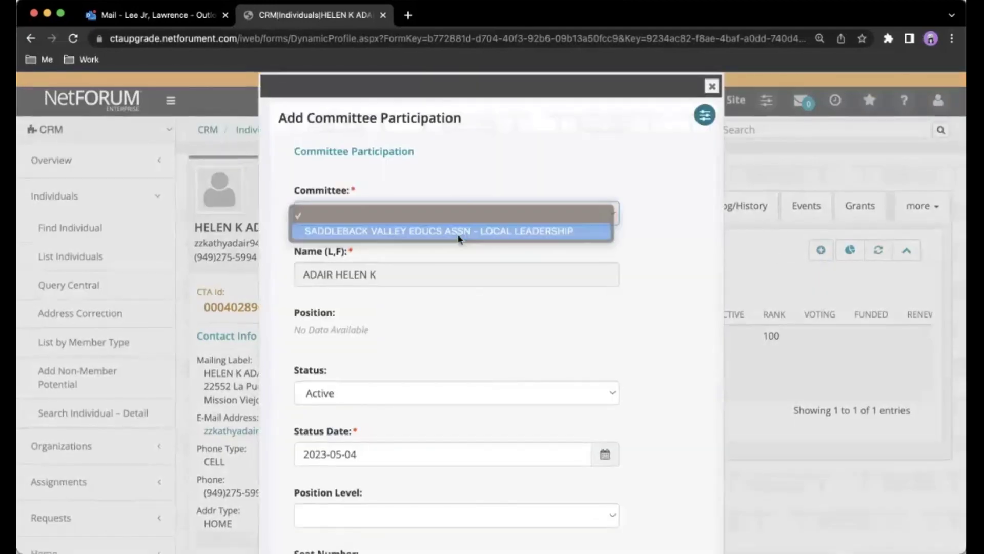
{"action": "left_click", "coordinate": [458, 232]}
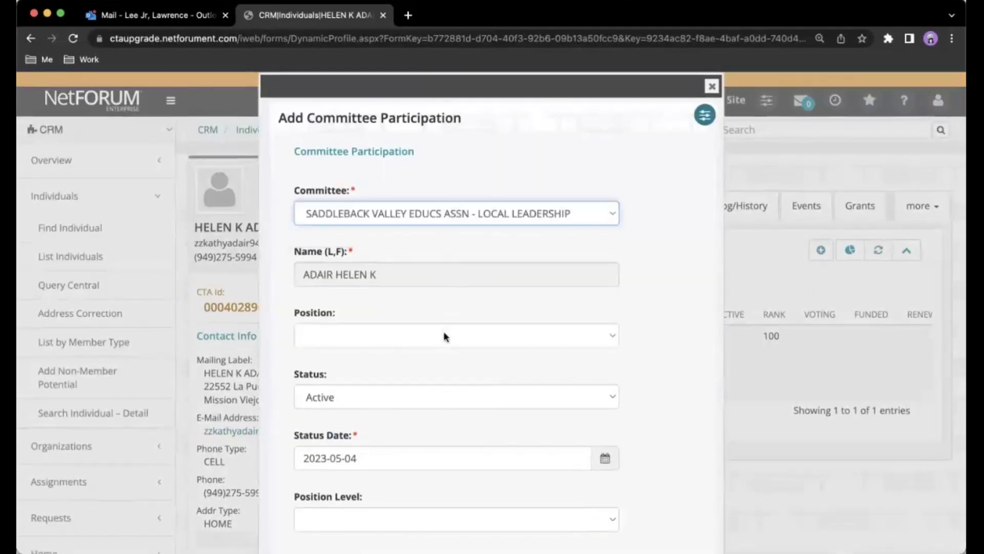
{"action": "left_click", "coordinate": [445, 337]}
{"action": "left_click", "coordinate": [441, 489]}
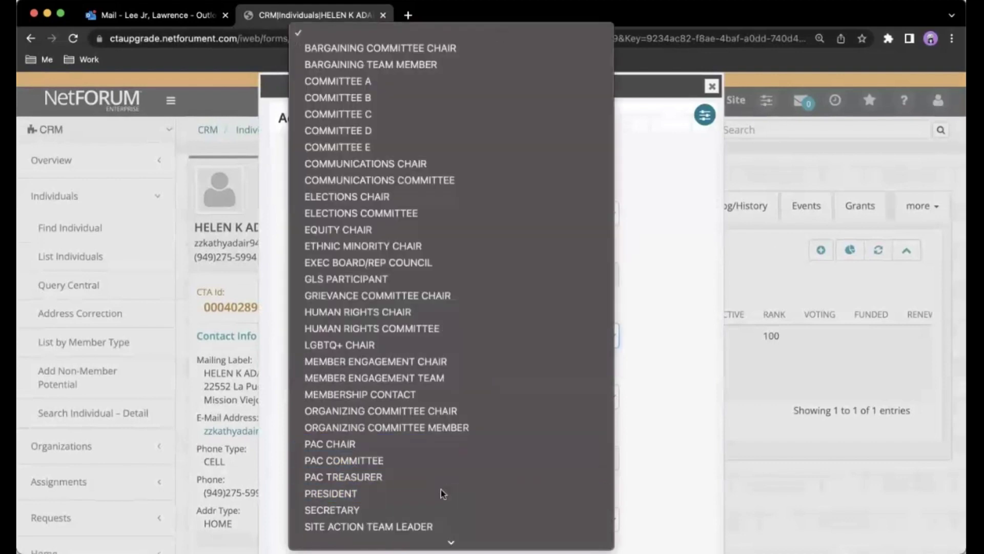
Set the President participation's start date to 9/1/2023 and save it.
{"action": "scroll", "coordinate": [637, 456], "scroll_direction": "down", "scroll_amount": 10}
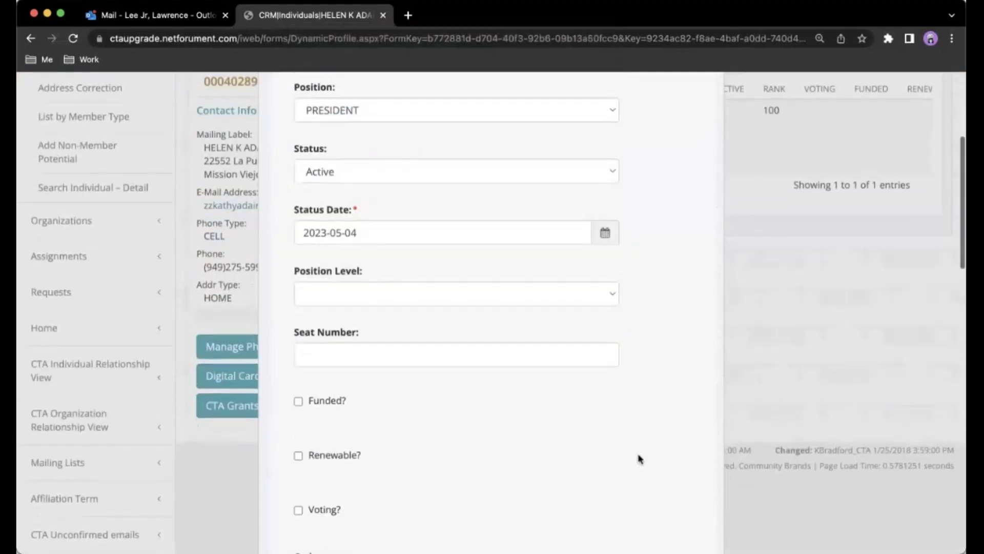
{"action": "scroll", "coordinate": [639, 457], "scroll_direction": "down", "scroll_amount": 2}
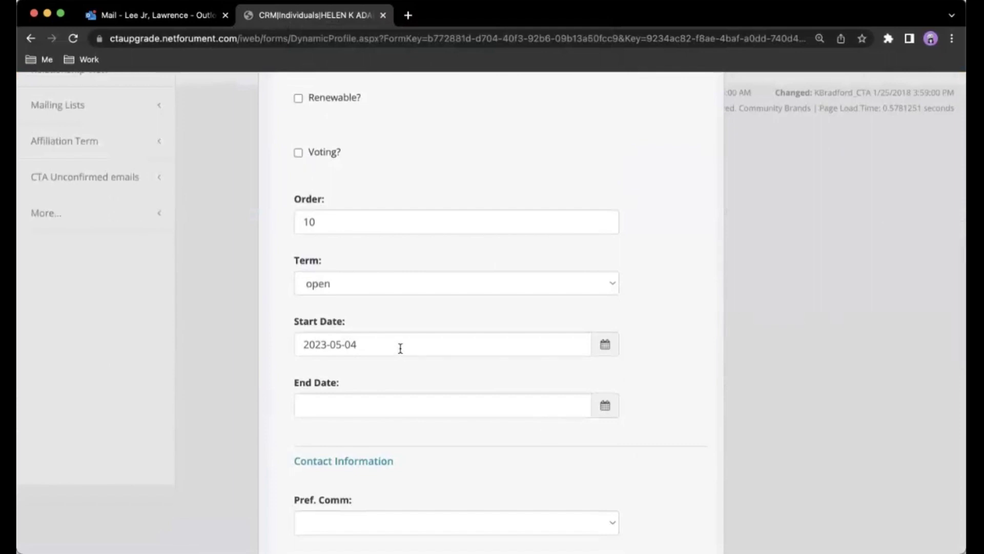
{"action": "left_click_drag", "start_coordinate": [397, 347], "coordinate": [291, 346]}
{"action": "type", "text": "9/1"}
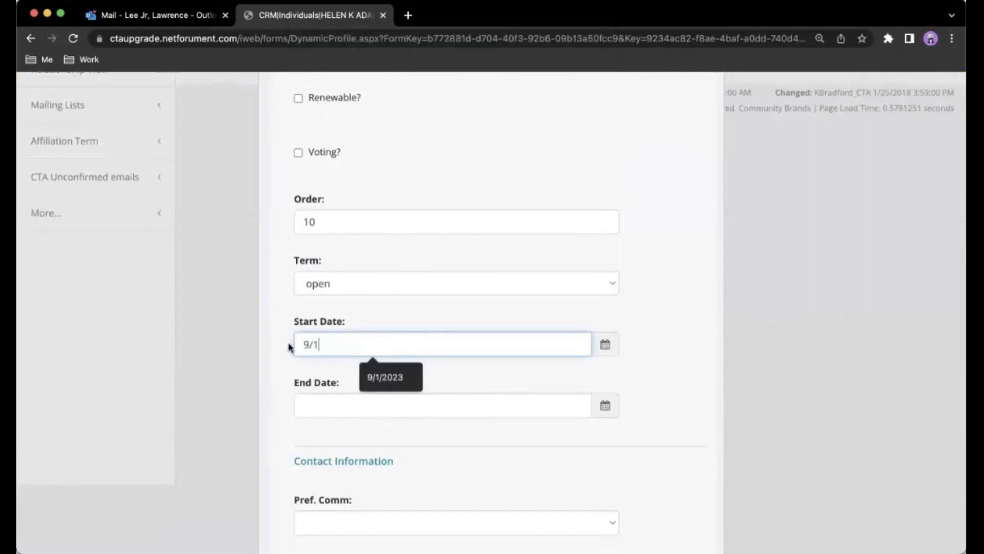
{"action": "type", "text": "/2023"}
{"action": "left_click", "coordinate": [273, 371]}
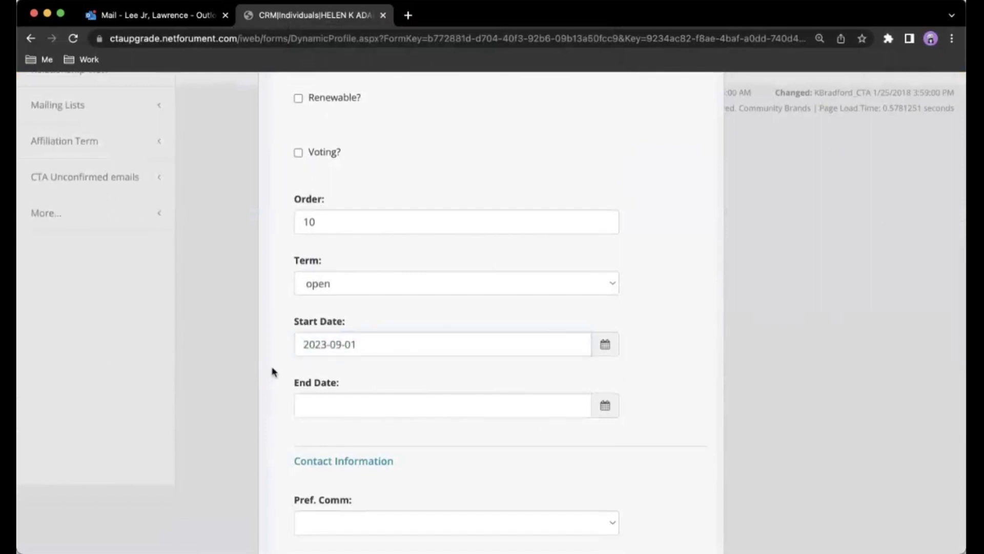
{"action": "scroll", "coordinate": [272, 371], "scroll_direction": "down", "scroll_amount": 12}
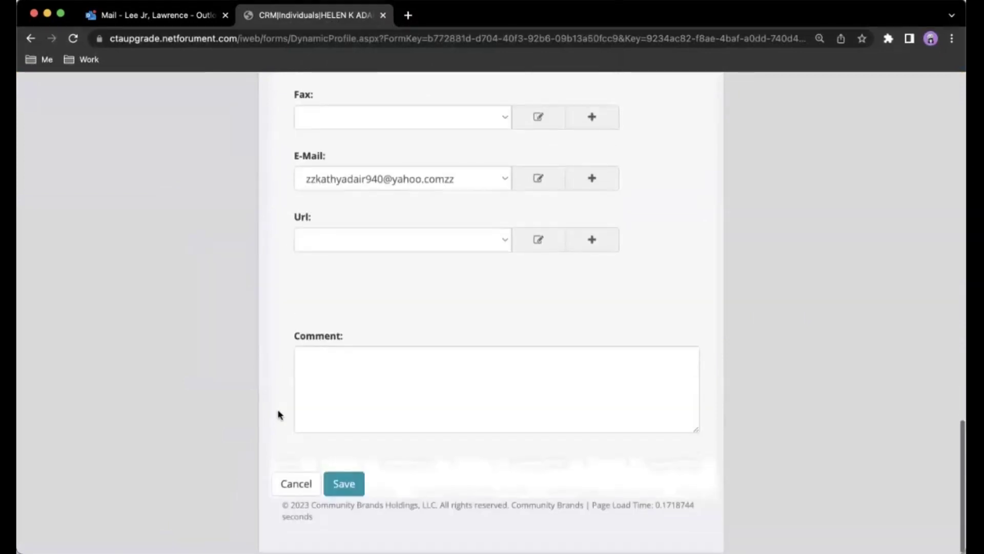
{"action": "left_click", "coordinate": [354, 484]}
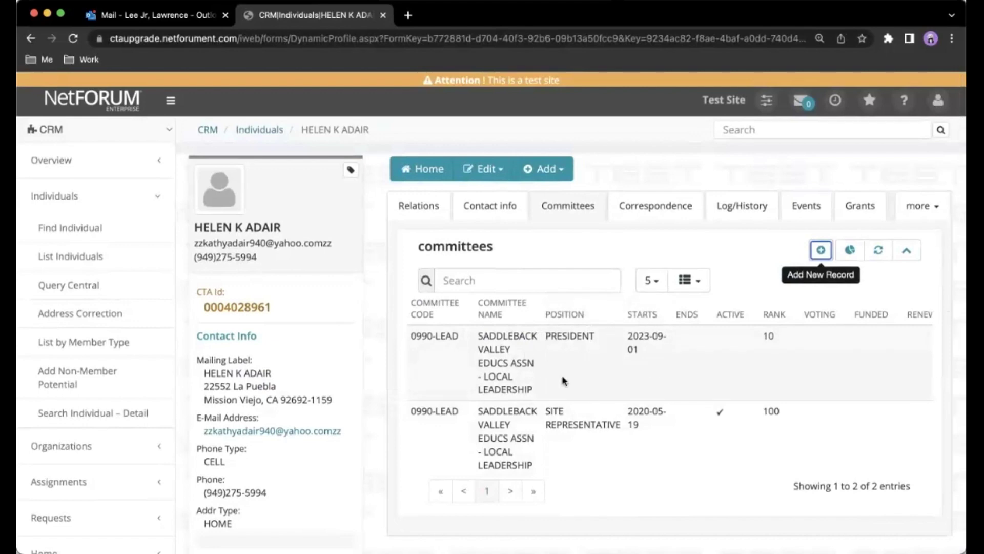
Search Individuals by the outgoing member's last and first name to open their profile.
{"action": "left_click", "coordinate": [281, 132]}
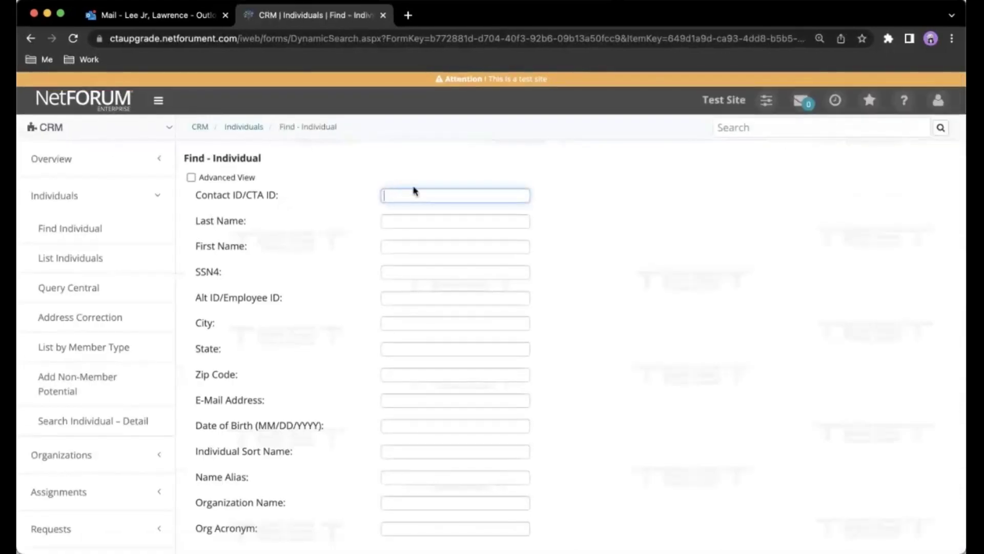
{"action": "key", "text": "Tab"}
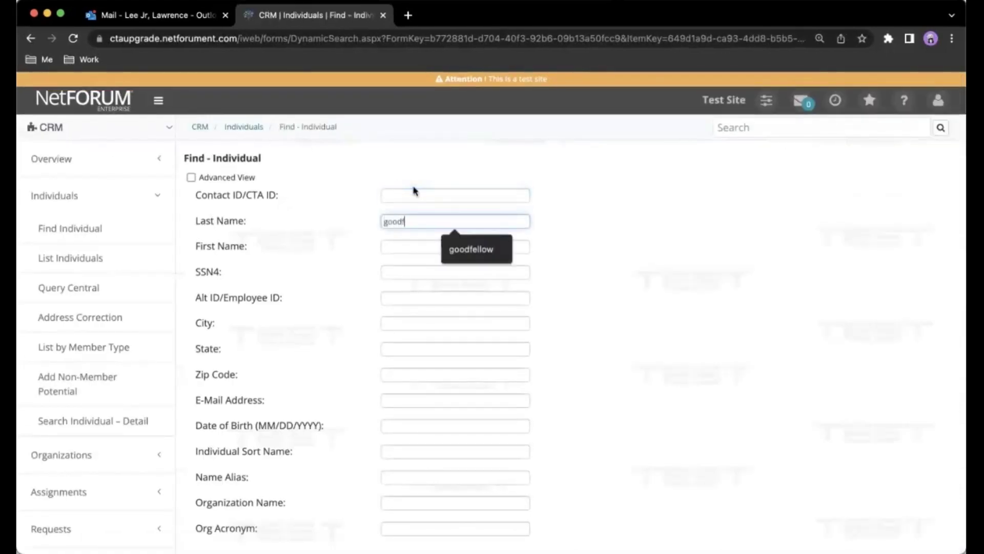
{"action": "key", "text": "Tab"}
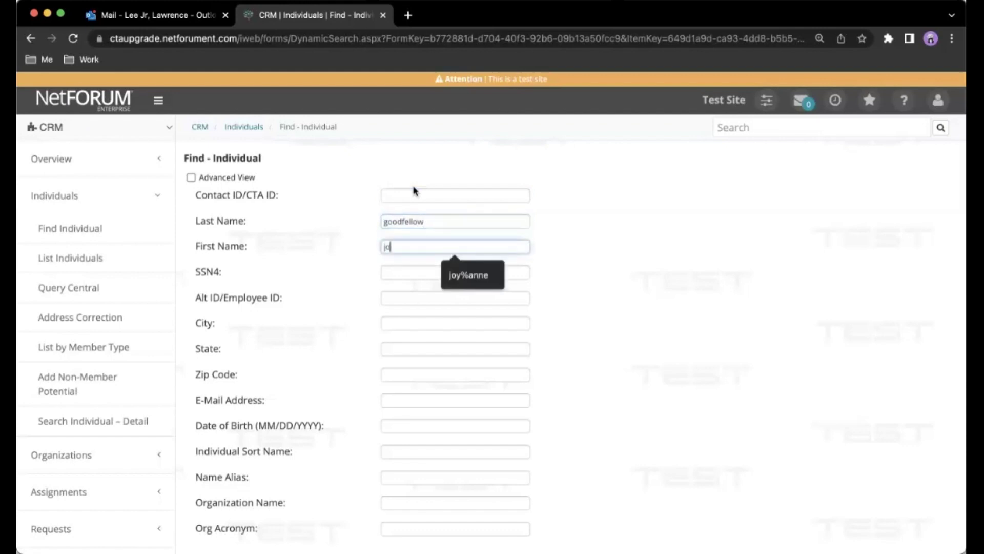
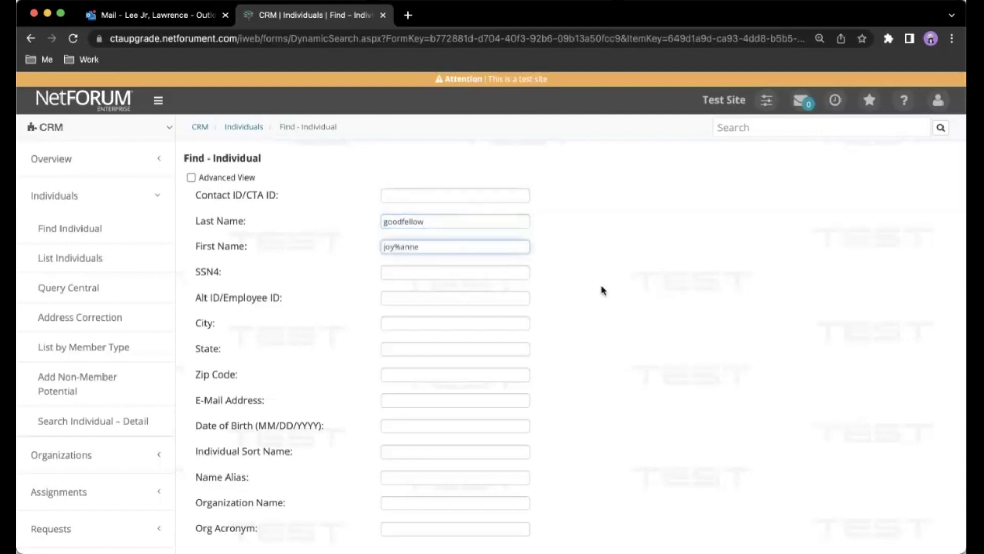
{"action": "scroll", "coordinate": [602, 291], "scroll_direction": "down", "scroll_amount": 3}
{"action": "left_click", "coordinate": [521, 423]}
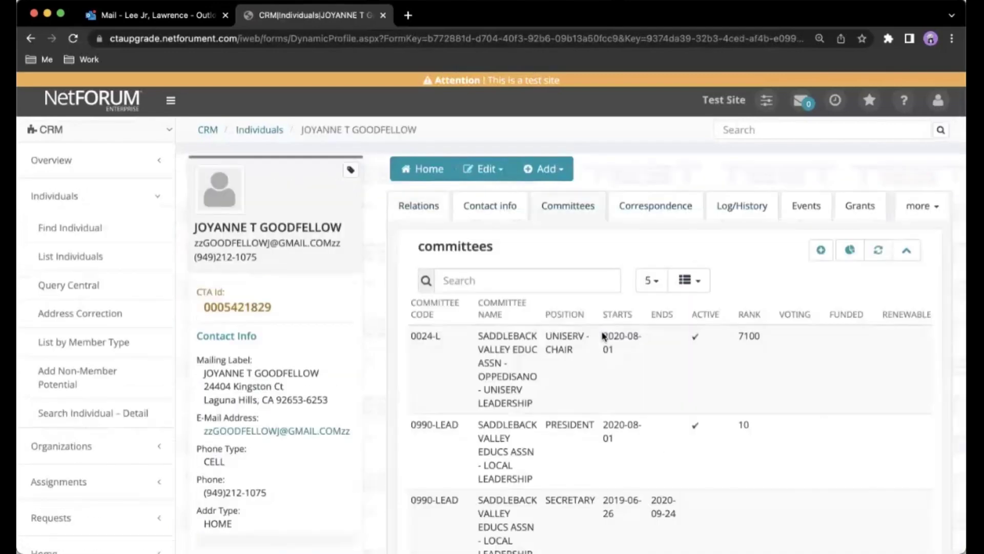
Open the local leadership PRESIDENT participation record for editing.
{"action": "scroll", "coordinate": [604, 335], "scroll_direction": "down", "scroll_amount": 3}
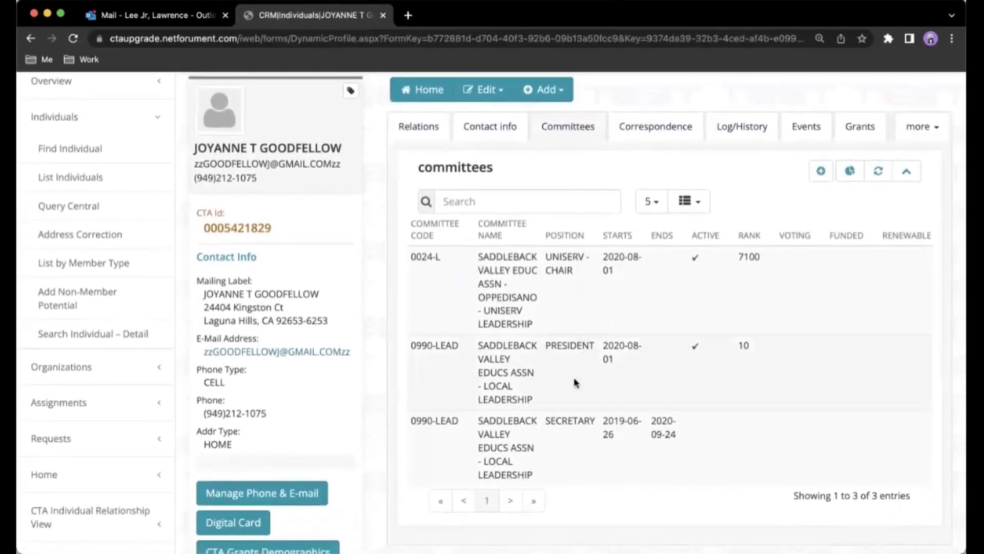
{"action": "scroll", "coordinate": [739, 387], "scroll_direction": "right", "scroll_amount": 1}
{"action": "scroll", "coordinate": [739, 387], "scroll_direction": "right", "scroll_amount": 3}
{"action": "left_click", "coordinate": [914, 347]}
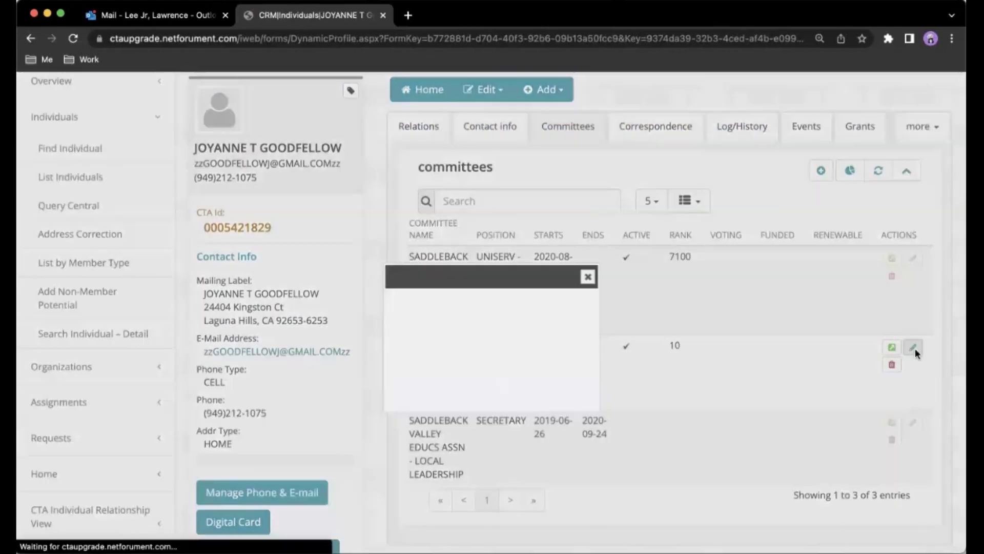
{"action": "scroll", "coordinate": [608, 399], "scroll_direction": "down", "scroll_amount": 5}
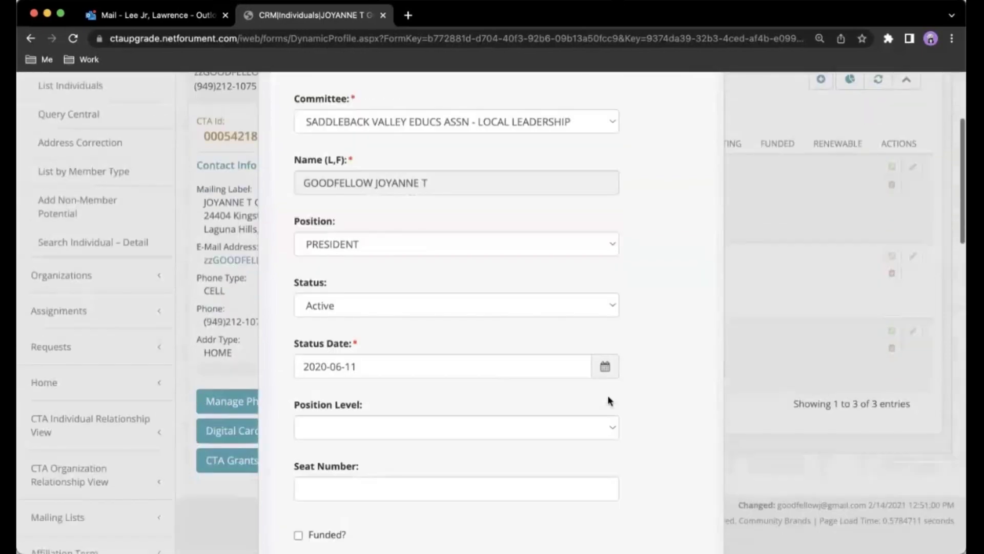
{"action": "scroll", "coordinate": [608, 396], "scroll_direction": "down", "scroll_amount": 10}
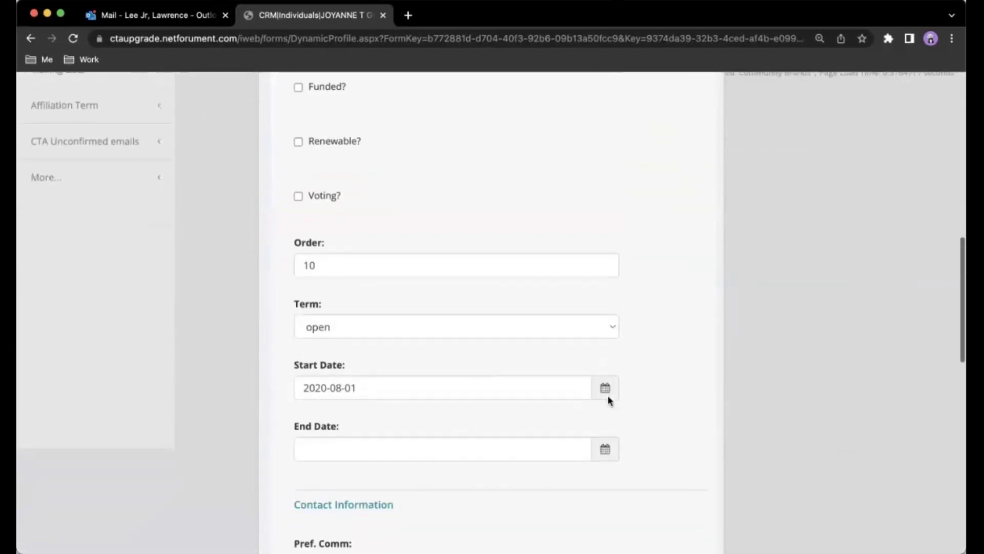
Set the President participation's end date to 8/31/2023 and save it.
{"action": "left_click", "coordinate": [518, 390]}
{"action": "type", "text": "8"}
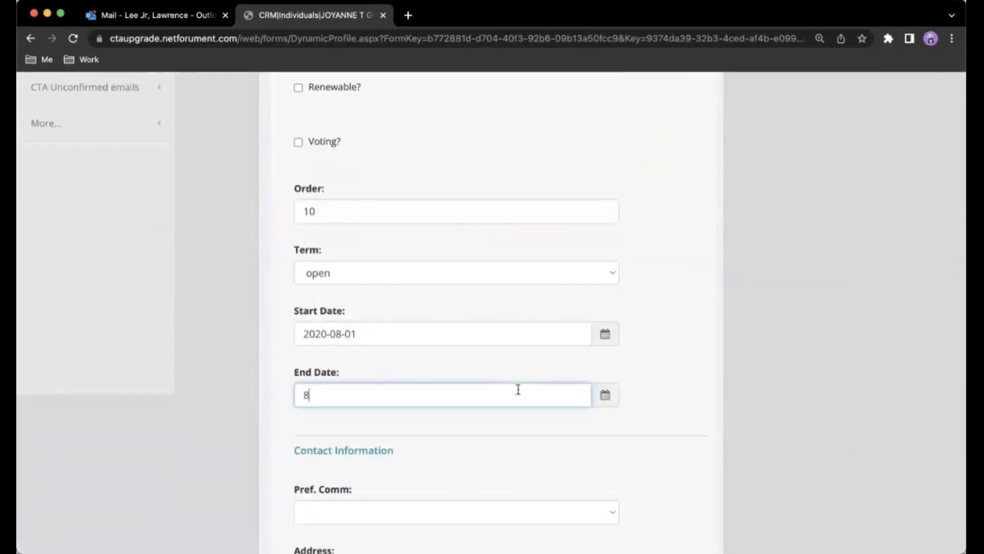
{"action": "type", "text": "/31/2023"}
{"action": "left_click", "coordinate": [642, 437]}
{"action": "scroll", "coordinate": [643, 437], "scroll_direction": "down", "scroll_amount": 8}
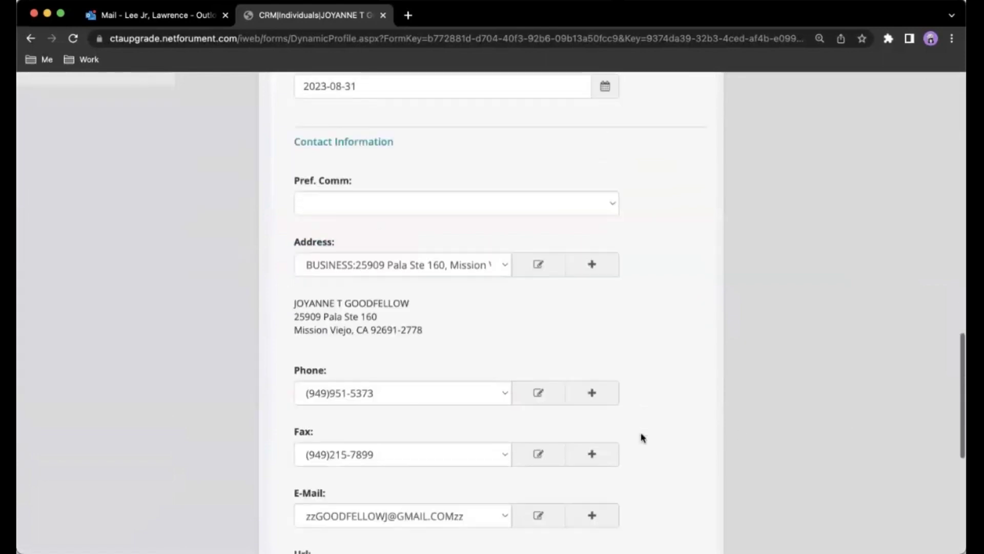
{"action": "scroll", "coordinate": [643, 437], "scroll_direction": "down", "scroll_amount": 5}
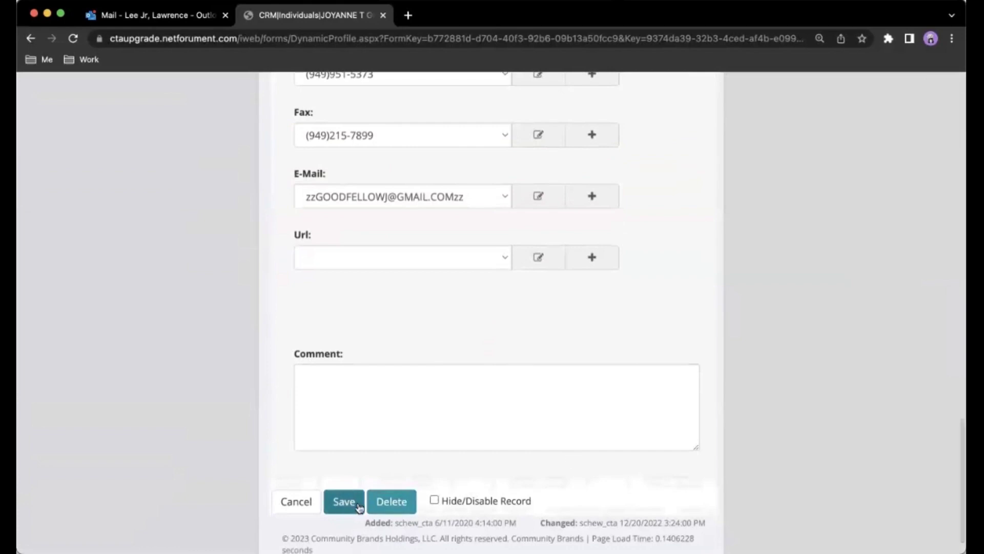
{"action": "left_click", "coordinate": [358, 507]}
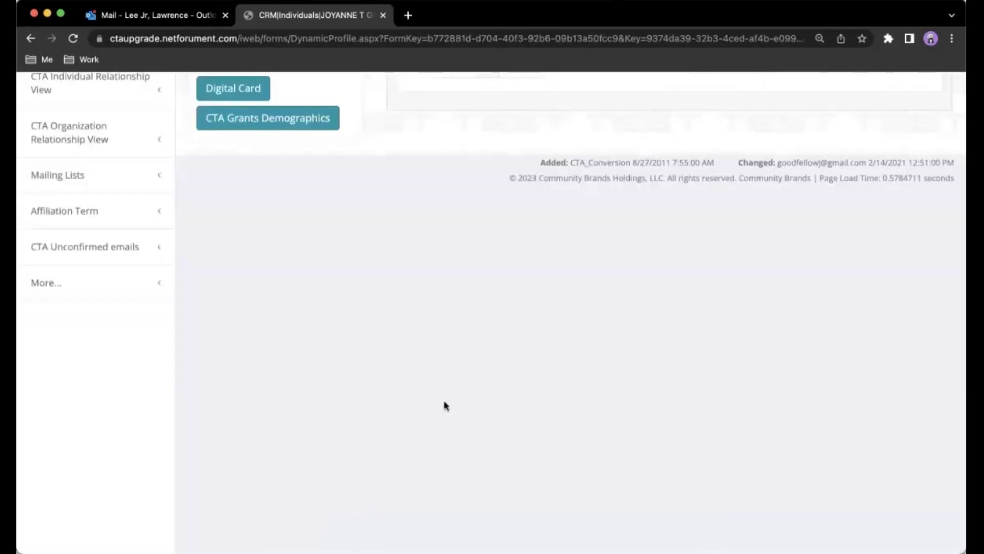
{"action": "scroll", "coordinate": [443, 405], "scroll_direction": "up", "scroll_amount": 7}
{"action": "scroll", "coordinate": [444, 405], "scroll_direction": "up", "scroll_amount": 1}
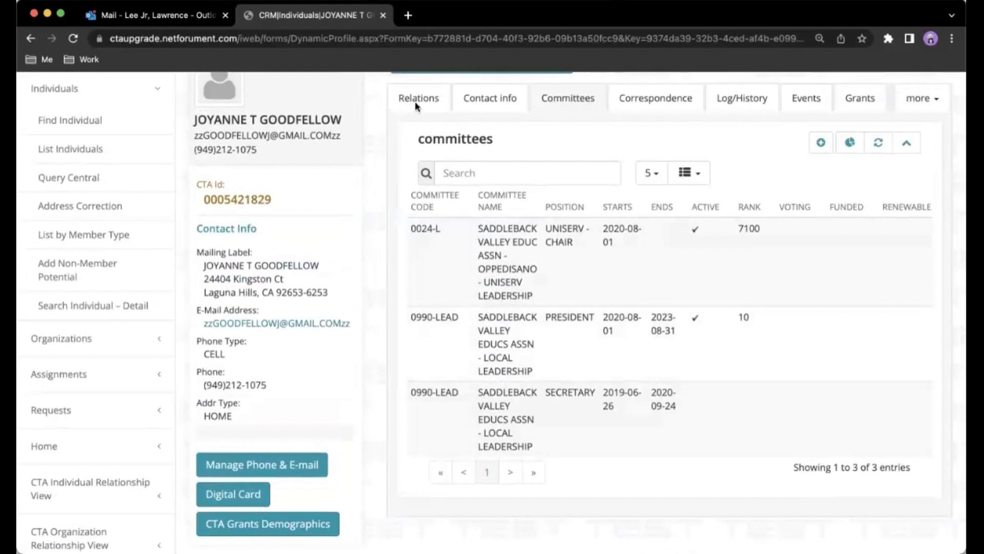
{"action": "scroll", "coordinate": [385, 133], "scroll_direction": "up", "scroll_amount": 2}
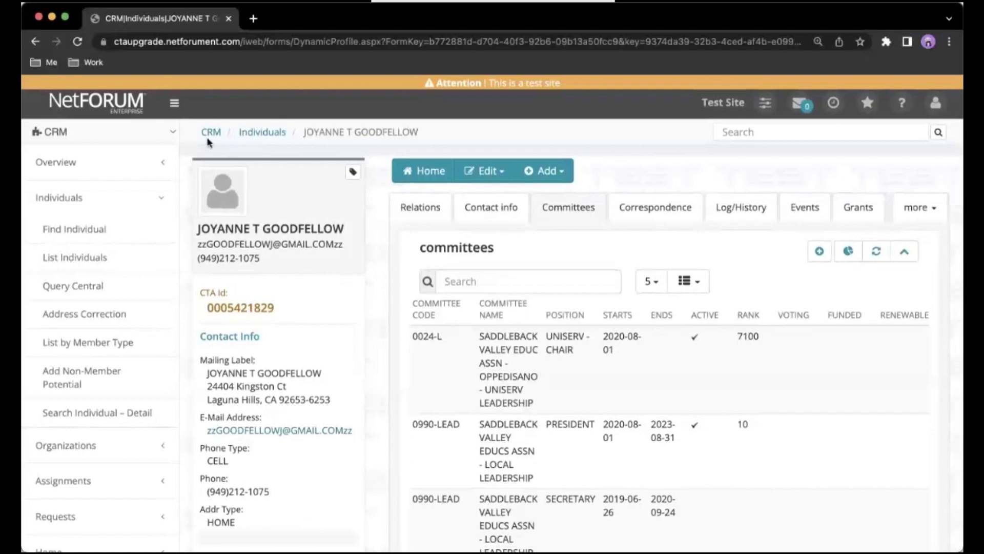
Switch to the Committee module's Overview and Setup page.
{"action": "left_click", "coordinate": [150, 136]}
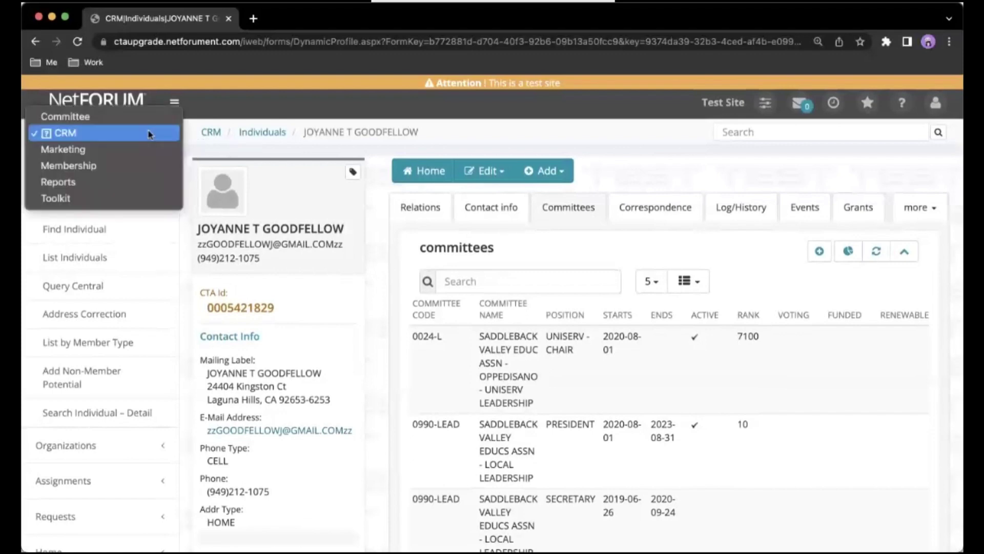
{"action": "left_click", "coordinate": [146, 114]}
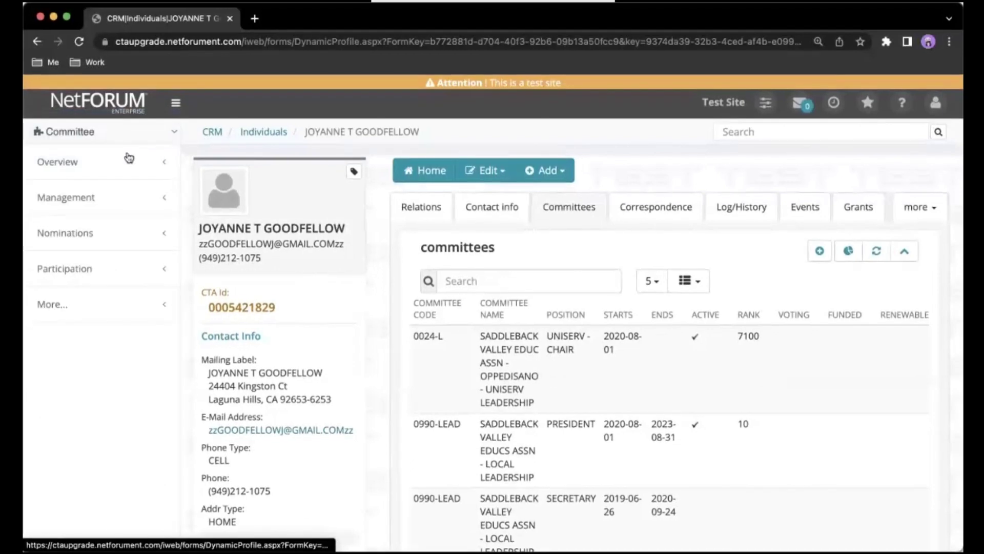
{"action": "left_click", "coordinate": [129, 158]}
{"action": "left_click", "coordinate": [114, 194]}
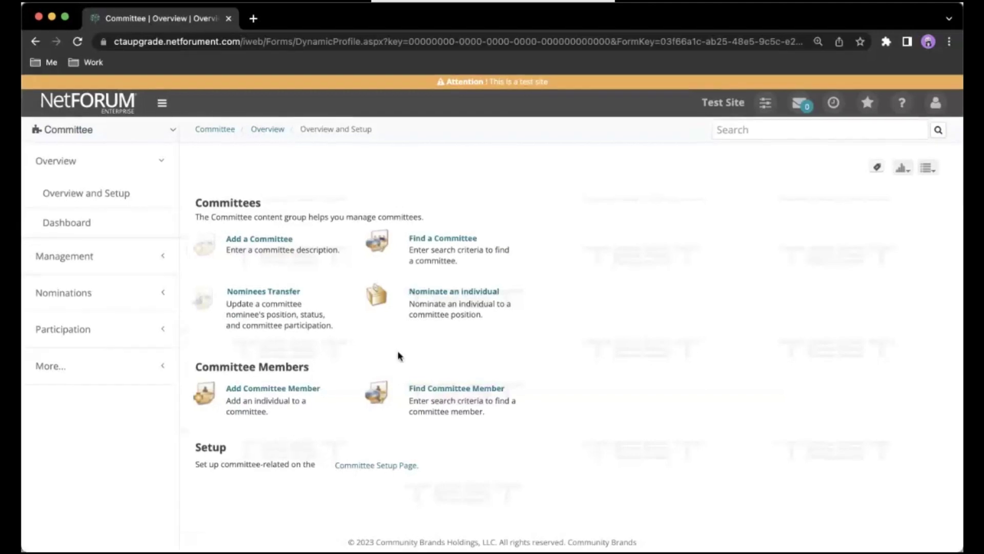
Find Committee Member by the outgoing member's first and last name.
{"action": "left_click", "coordinate": [443, 391]}
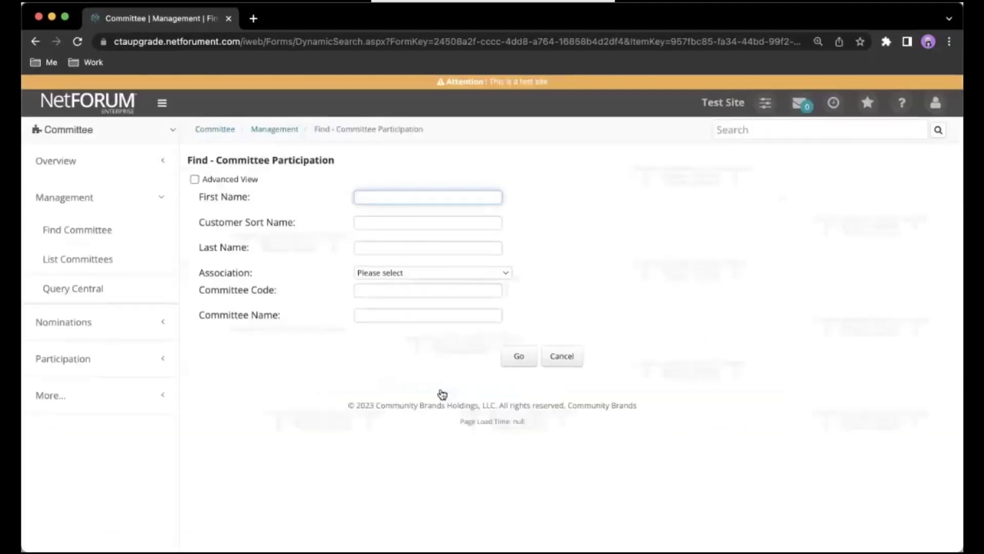
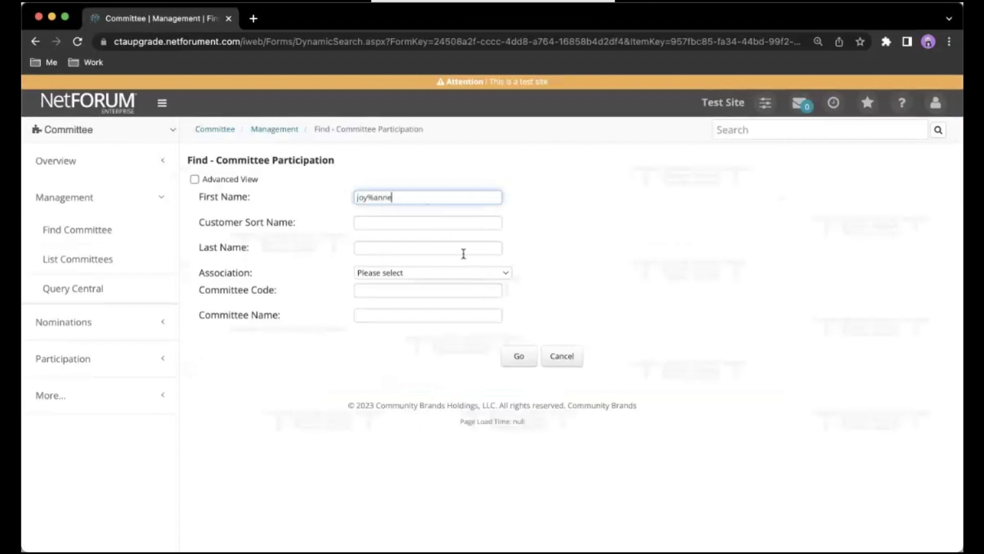
{"action": "left_click", "coordinate": [462, 249]}
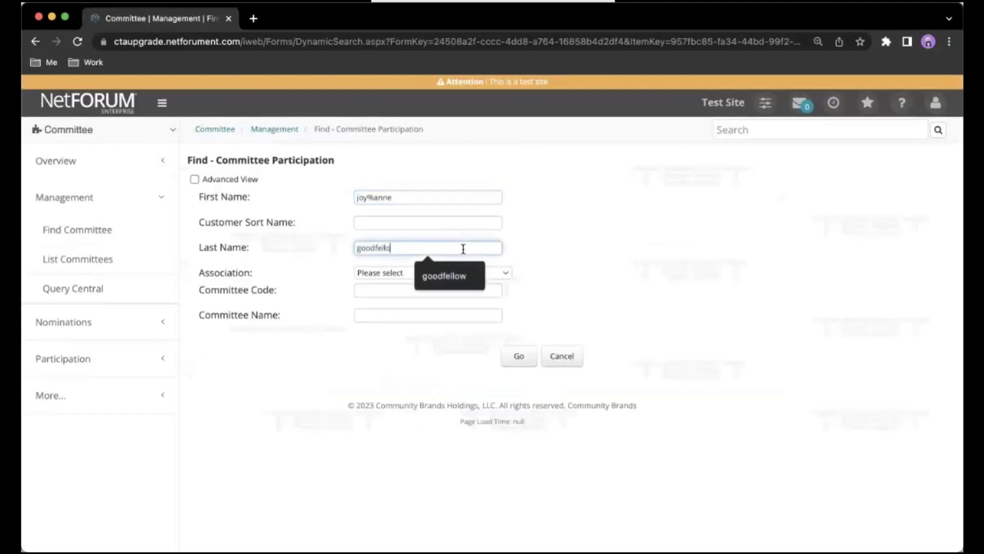
{"action": "left_click", "coordinate": [521, 355]}
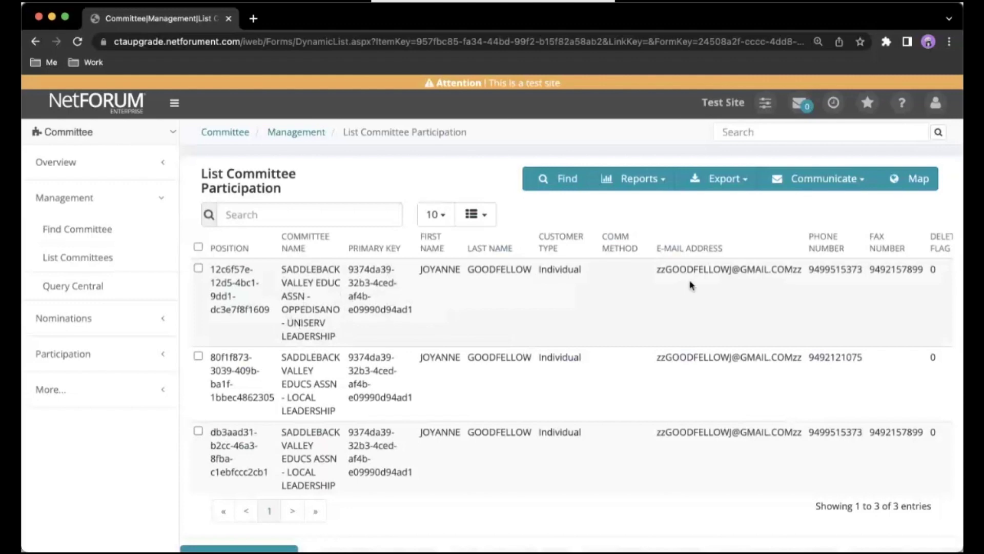
{"action": "scroll", "coordinate": [691, 287], "scroll_direction": "right", "scroll_amount": 3}
Open the UNISERV - CHAIR row, then the SADDLEBACK VALLEY UniServ Leadership committee profile.
{"action": "left_click", "coordinate": [912, 272]}
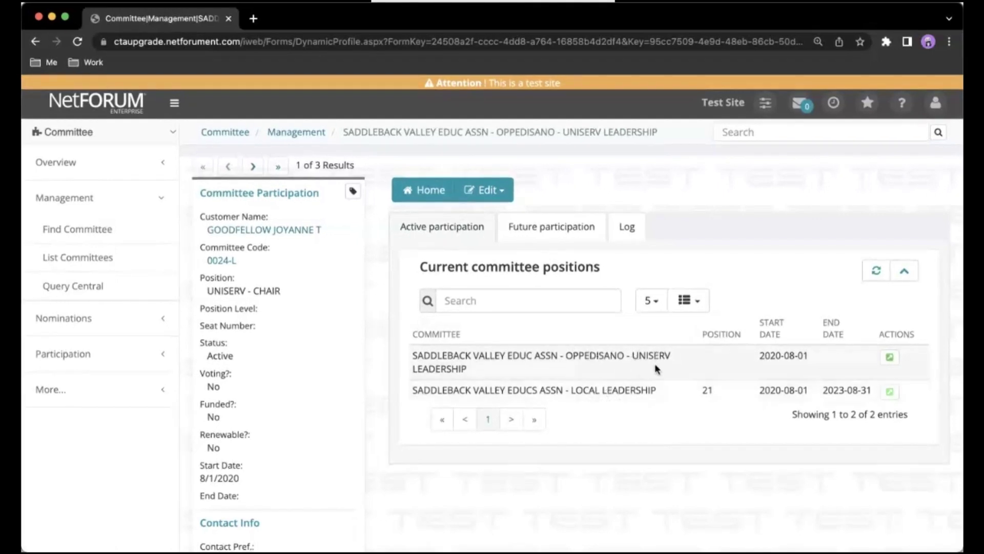
{"action": "left_click", "coordinate": [890, 358]}
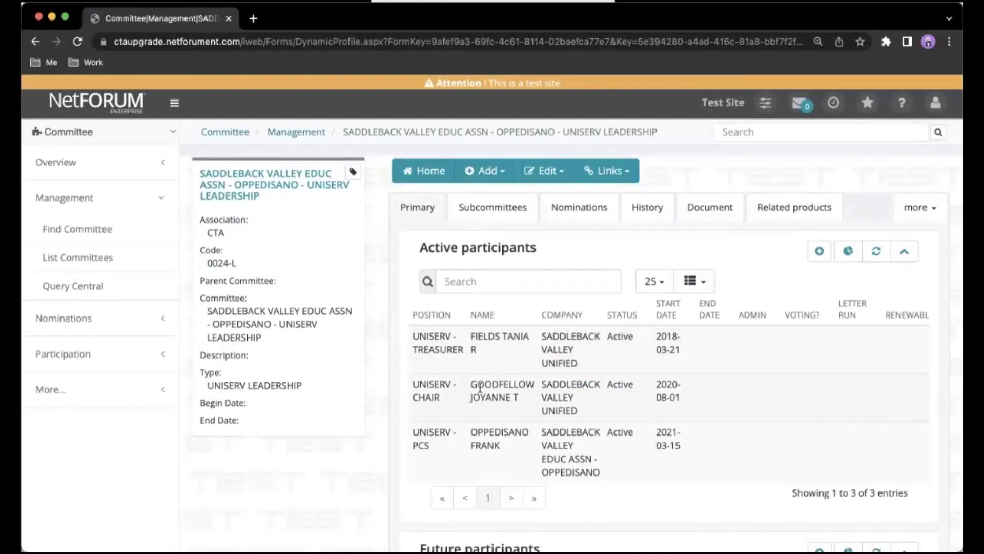
Give the UNISERV - CHAIR participation an end date of 8/31/2023 and save it.
{"action": "scroll", "coordinate": [480, 387], "scroll_direction": "right", "scroll_amount": 3}
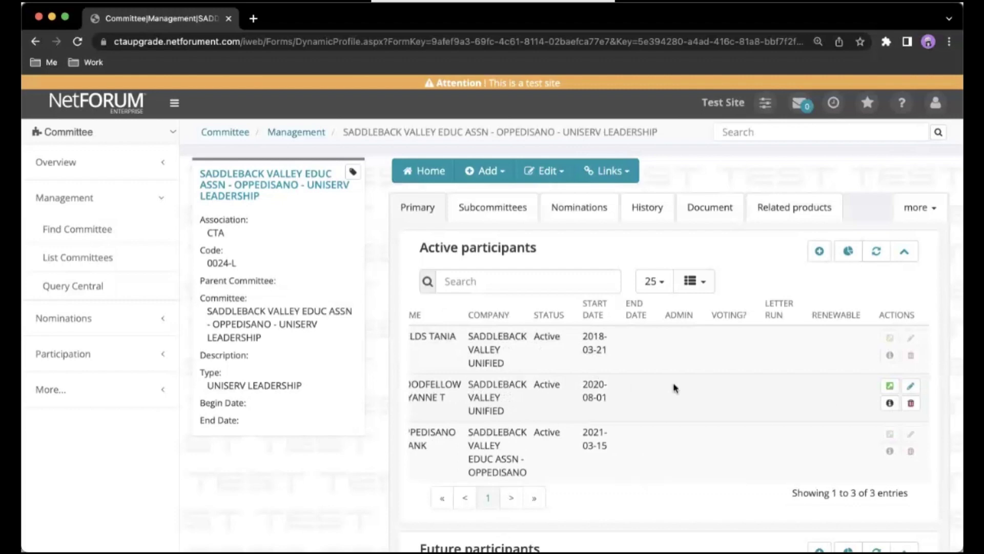
{"action": "left_click", "coordinate": [913, 387]}
{"action": "scroll", "coordinate": [516, 357], "scroll_direction": "down", "scroll_amount": 4}
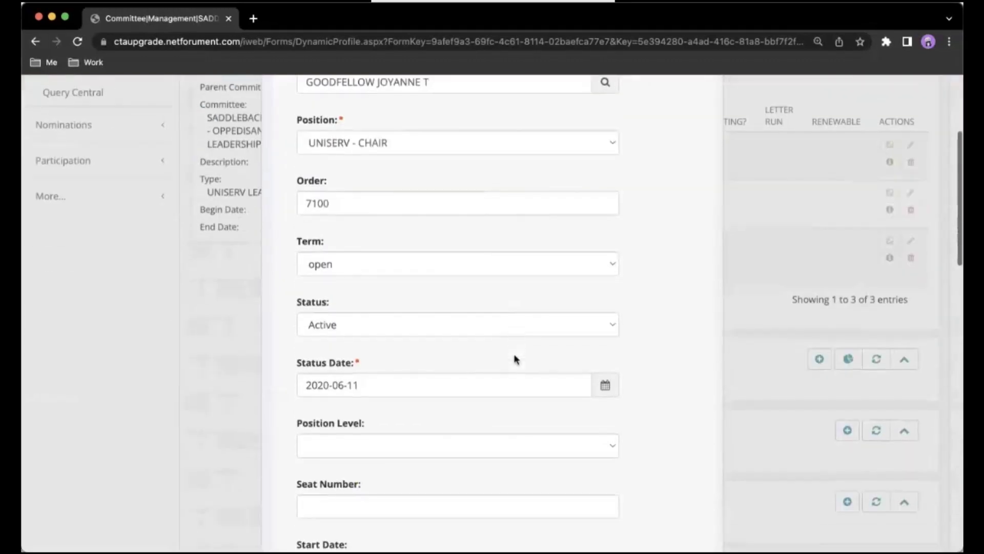
{"action": "scroll", "coordinate": [516, 357], "scroll_direction": "down", "scroll_amount": 5}
{"action": "left_click", "coordinate": [504, 373]}
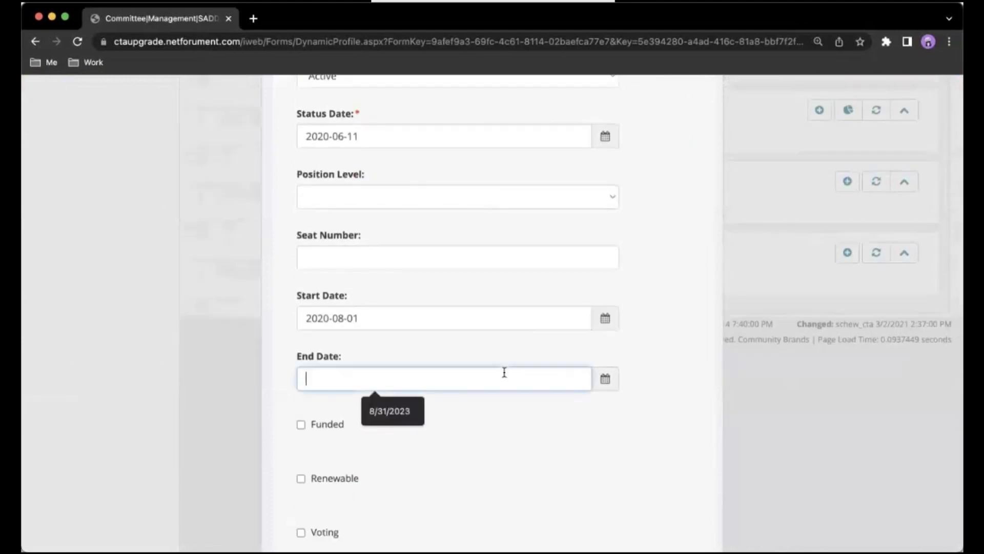
{"action": "type", "text": "8/31/2023"}
{"action": "left_click", "coordinate": [617, 423]}
{"action": "scroll", "coordinate": [617, 423], "scroll_direction": "down", "scroll_amount": 5}
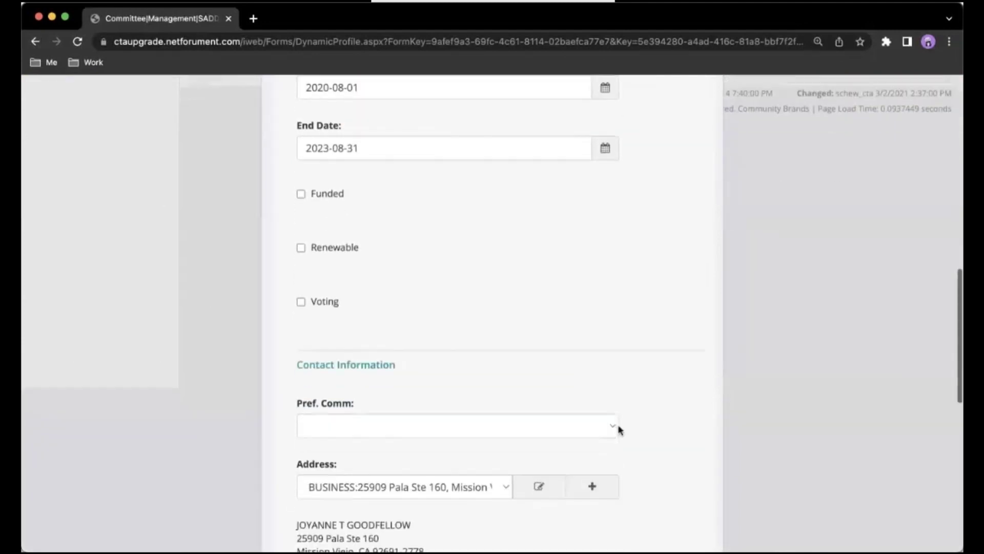
{"action": "scroll", "coordinate": [619, 430], "scroll_direction": "down", "scroll_amount": 10}
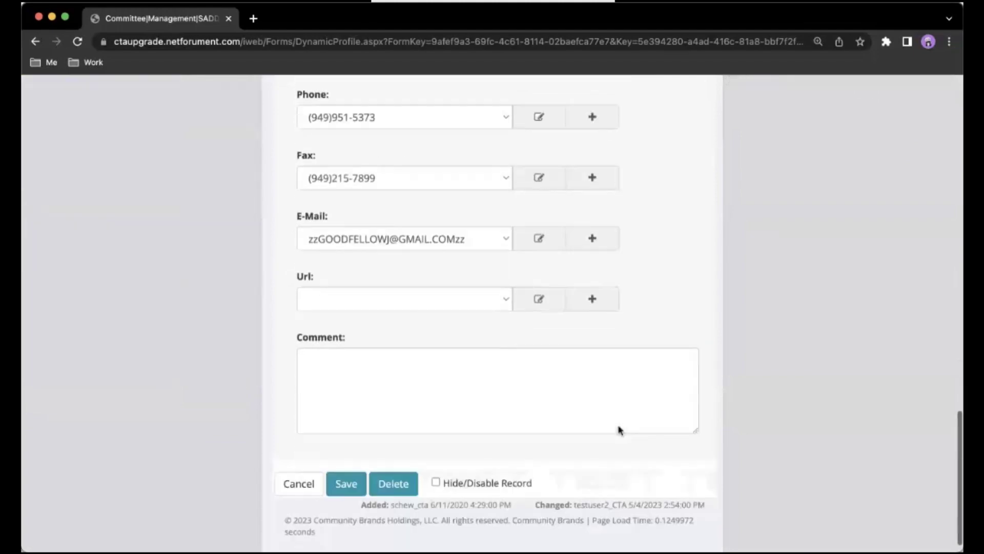
{"action": "left_click", "coordinate": [347, 479]}
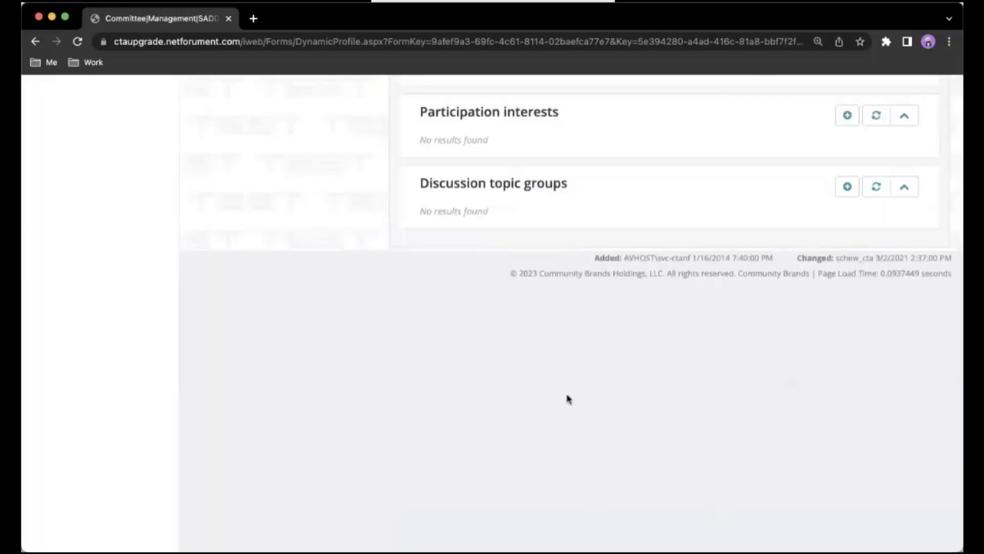
{"action": "scroll", "coordinate": [654, 378], "scroll_direction": "up", "scroll_amount": 10}
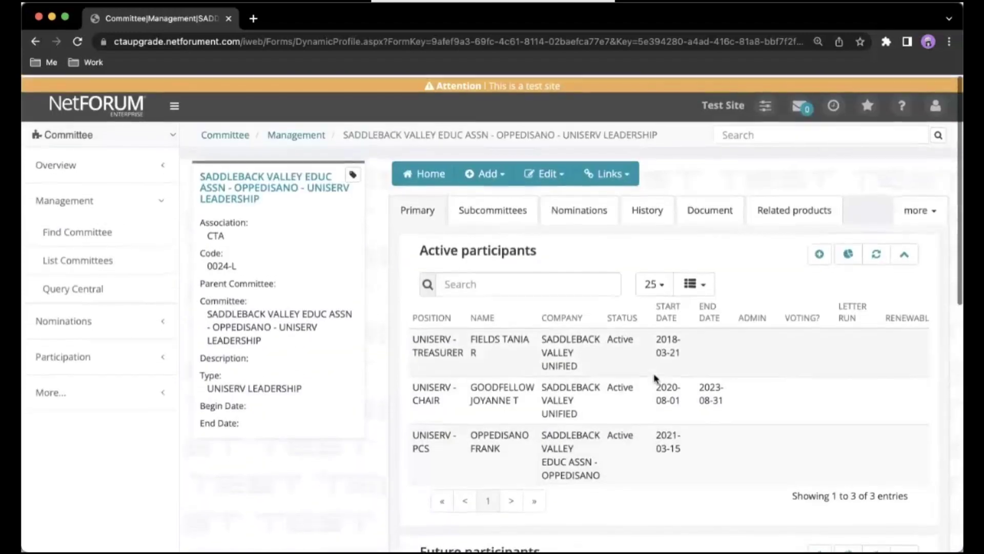
Add a new active participant by looking up the member and assigning the UNISERV - CHAIR position.
{"action": "left_click", "coordinate": [818, 253]}
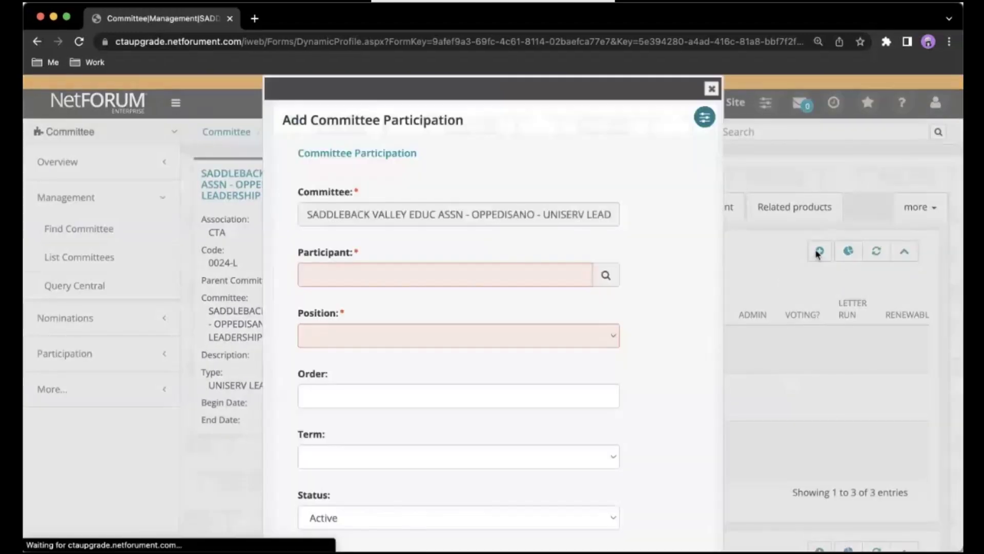
{"action": "left_click", "coordinate": [571, 273]}
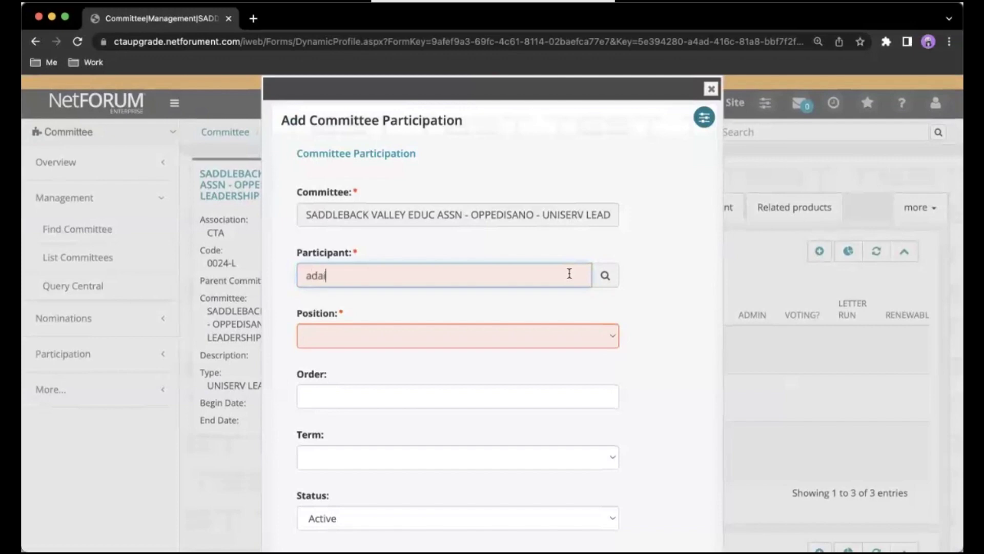
{"action": "left_click", "coordinate": [564, 332]}
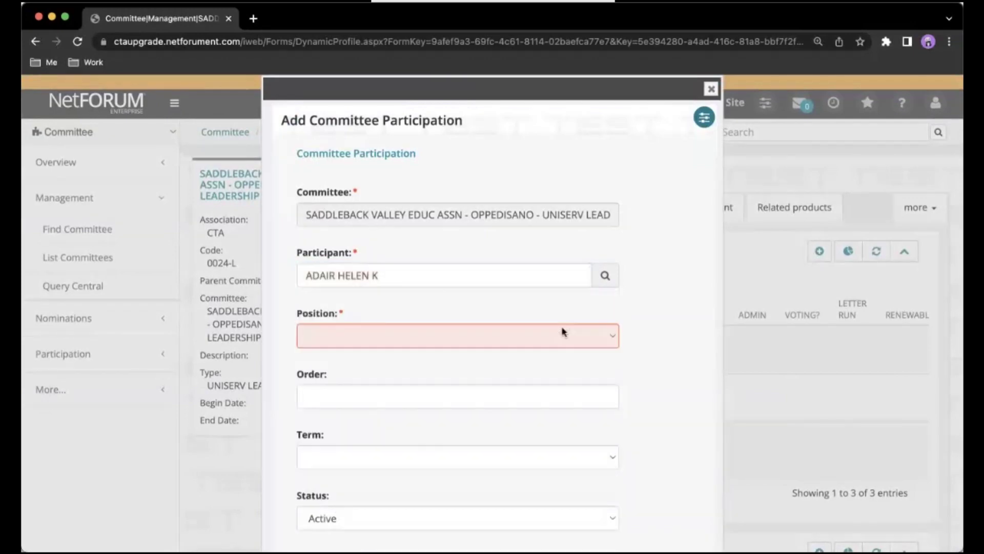
{"action": "left_click", "coordinate": [464, 335]}
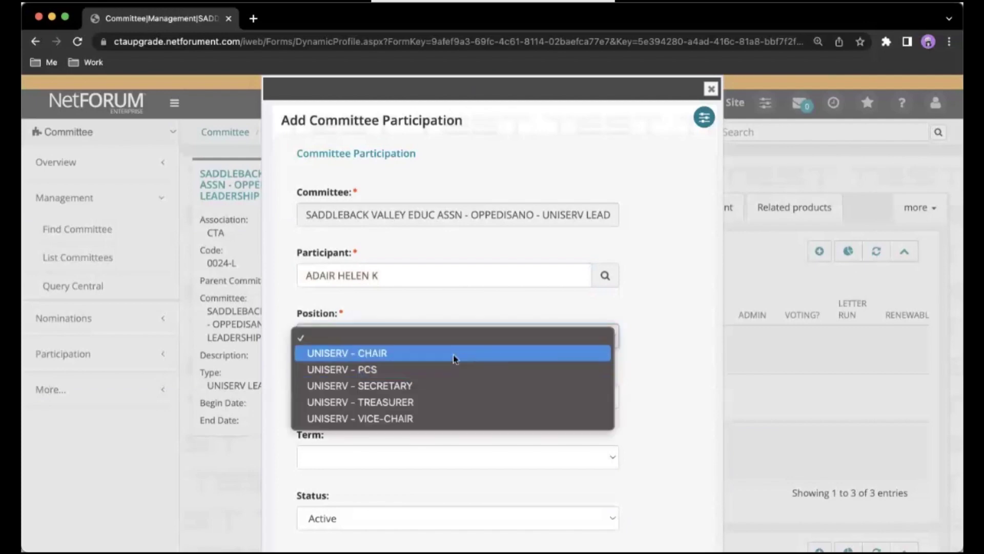
{"action": "left_click", "coordinate": [453, 355]}
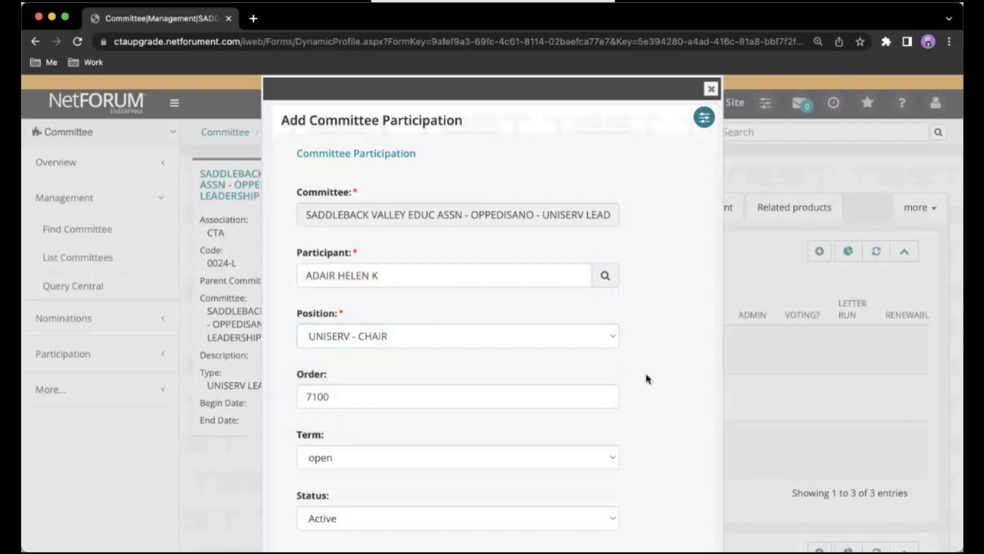
Set the start date to 9/1/2023, save the participation, and reload the committee page.
{"action": "scroll", "coordinate": [646, 379], "scroll_direction": "down", "scroll_amount": 5}
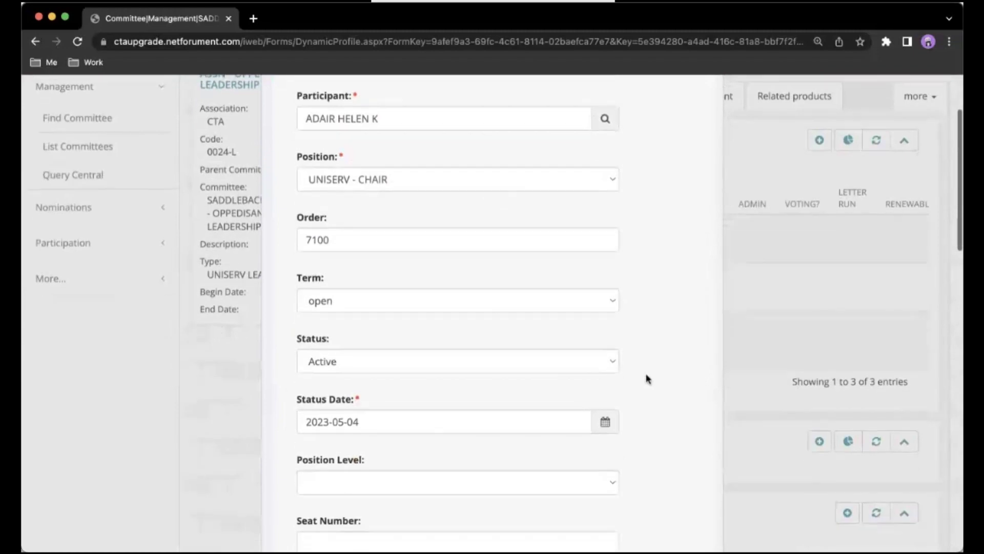
{"action": "scroll", "coordinate": [647, 379], "scroll_direction": "down", "scroll_amount": 4}
{"action": "left_click", "coordinate": [393, 403]}
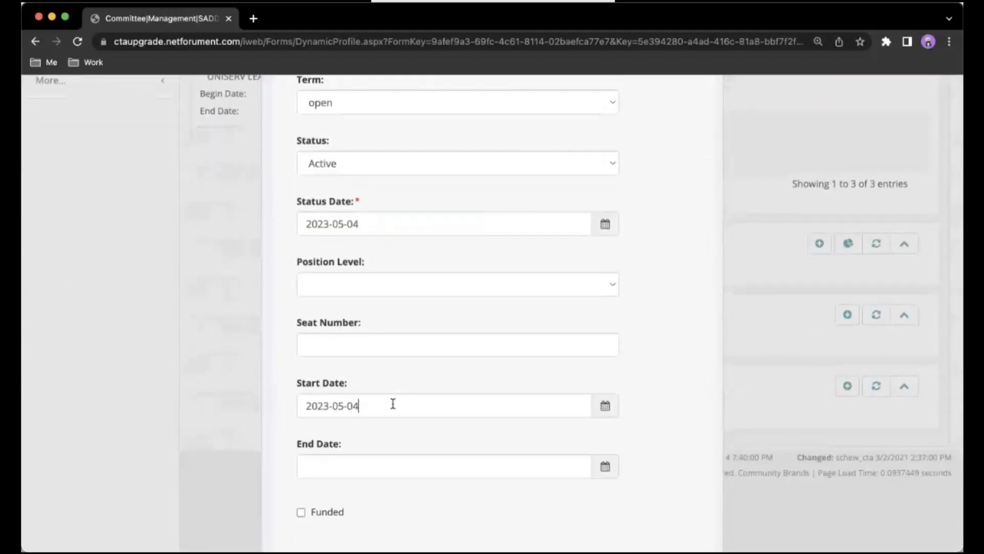
{"action": "left_click_drag", "start_coordinate": [393, 403], "coordinate": [280, 406]}
{"action": "type", "text": "9/1/2023"}
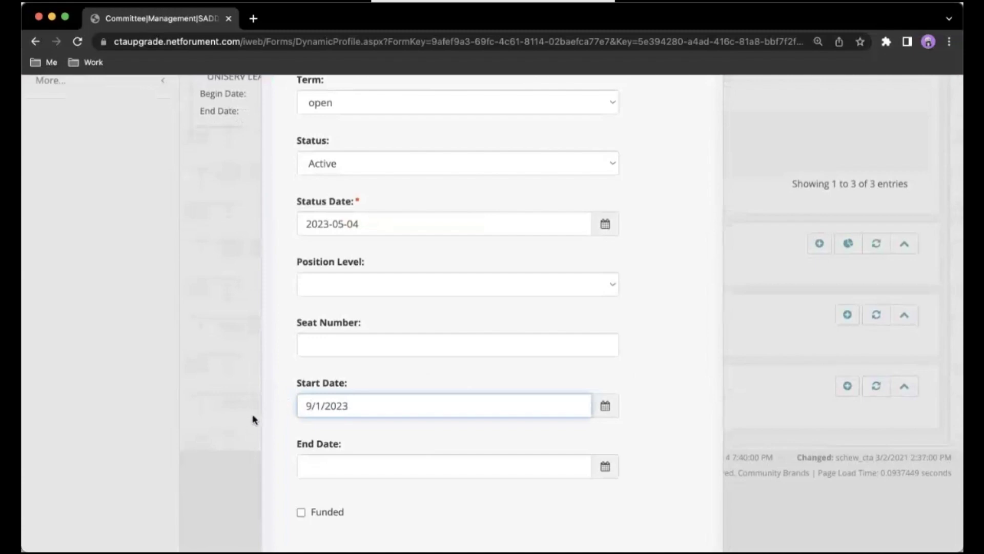
{"action": "left_click", "coordinate": [279, 417]}
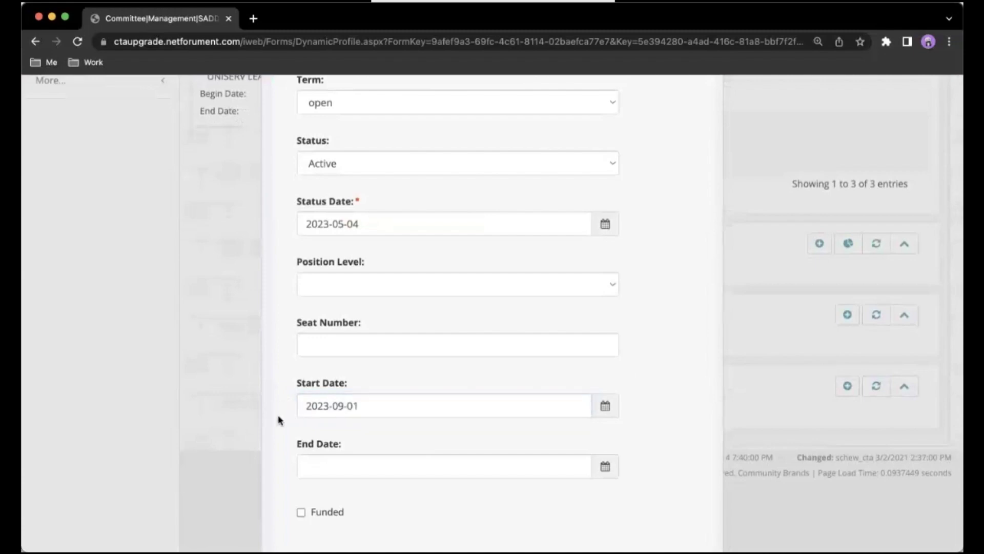
{"action": "scroll", "coordinate": [279, 419], "scroll_direction": "down", "scroll_amount": 9}
{"action": "scroll", "coordinate": [279, 420], "scroll_direction": "down", "scroll_amount": 6}
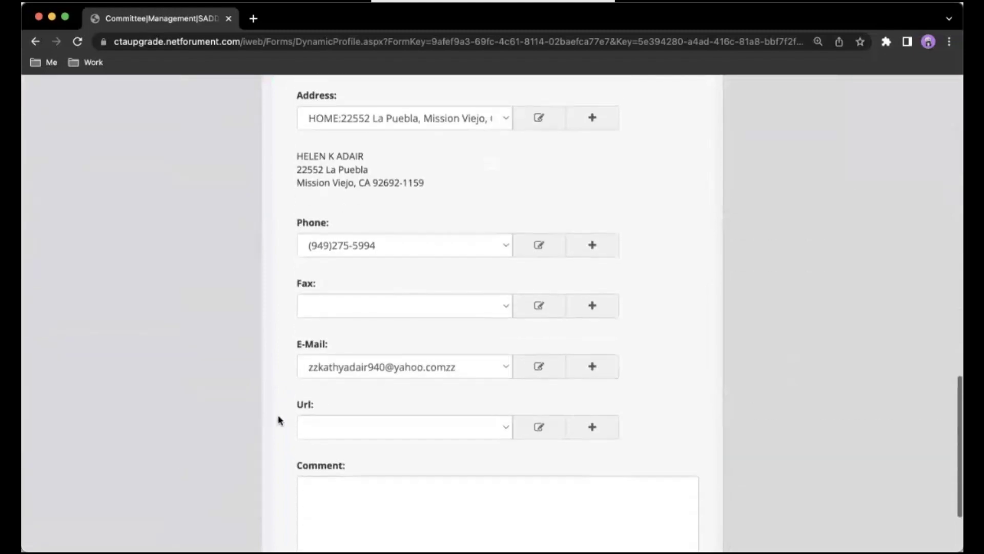
{"action": "left_click", "coordinate": [346, 500]}
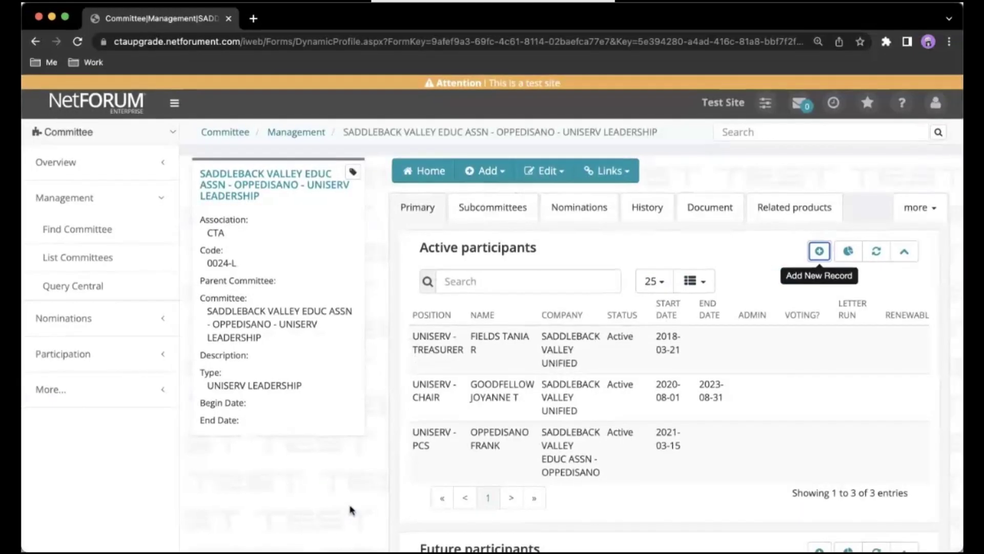
{"action": "left_click", "coordinate": [79, 45]}
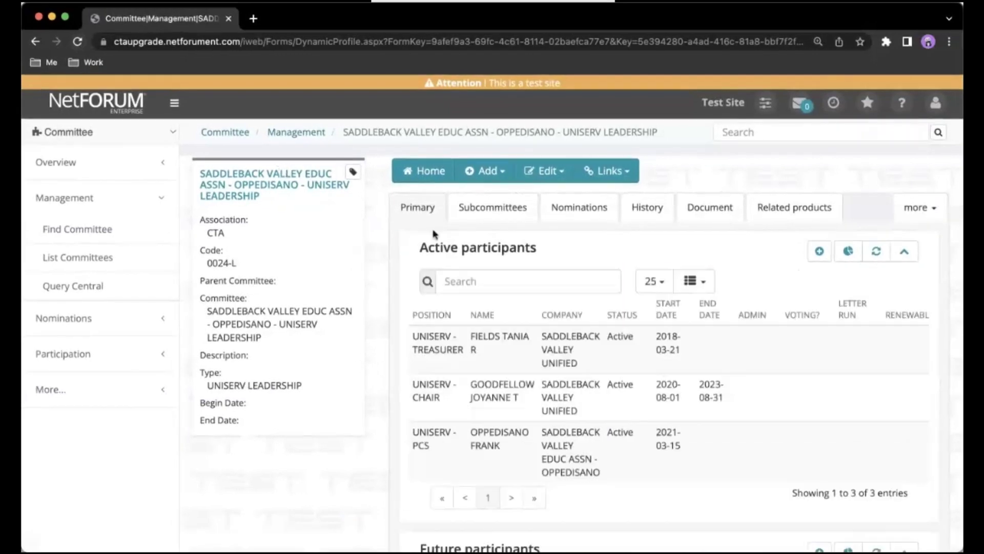
Check the Future participants panel for the new UNISERV - CHAIR entry starting 2023-09-01.
{"action": "scroll", "coordinate": [469, 261], "scroll_direction": "down", "scroll_amount": 2}
{"action": "scroll", "coordinate": [471, 261], "scroll_direction": "down", "scroll_amount": 1}
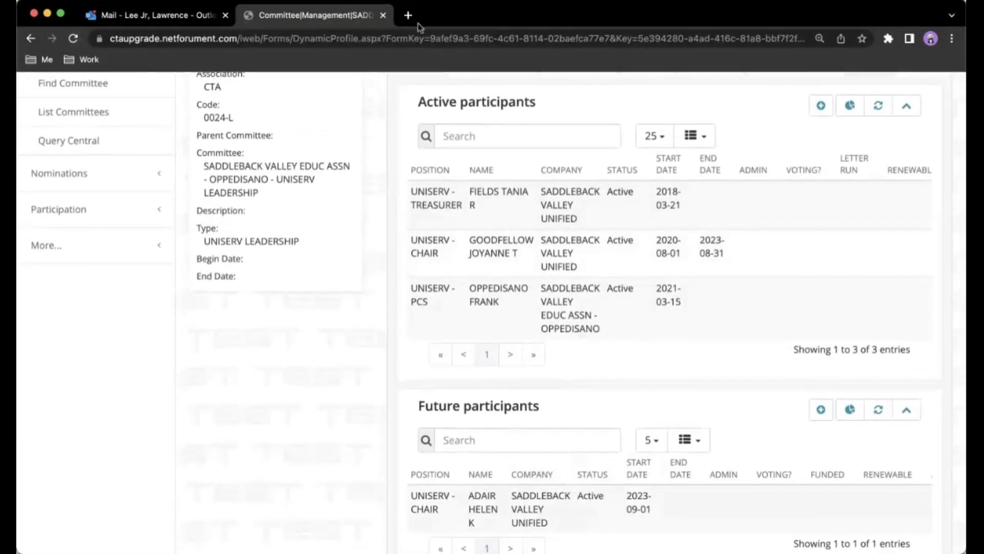
{"action": "scroll", "coordinate": [388, 136], "scroll_direction": "up", "scroll_amount": 3}
{"action": "left_click", "coordinate": [378, 235]}
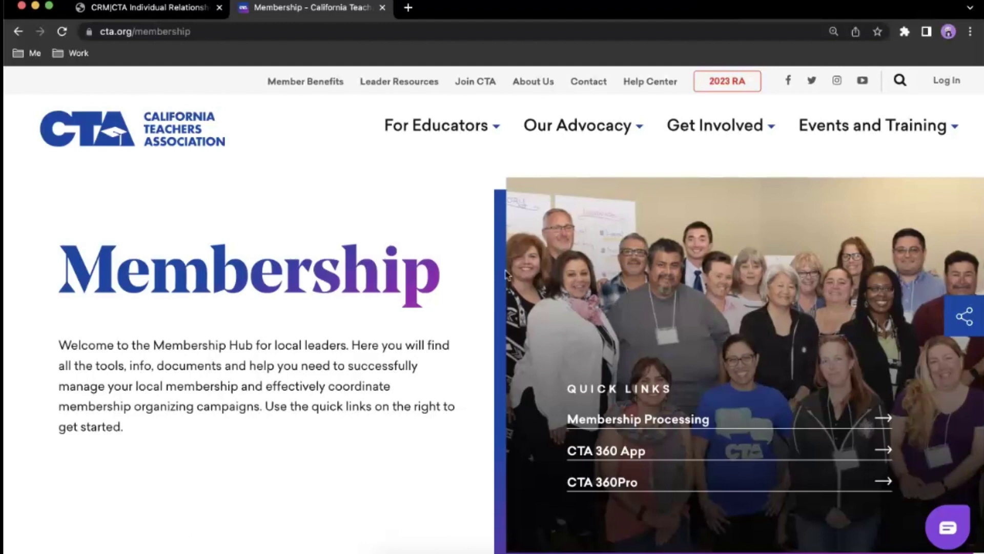
Open the Membership Processing page and scroll down to its Resources section.
{"action": "left_click", "coordinate": [617, 420]}
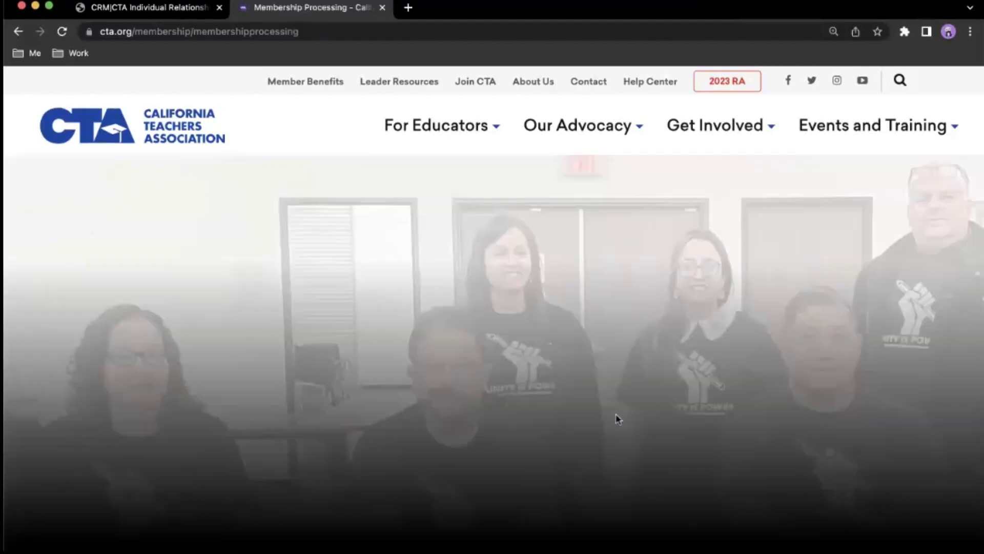
{"action": "scroll", "coordinate": [618, 421], "scroll_direction": "down", "scroll_amount": 5}
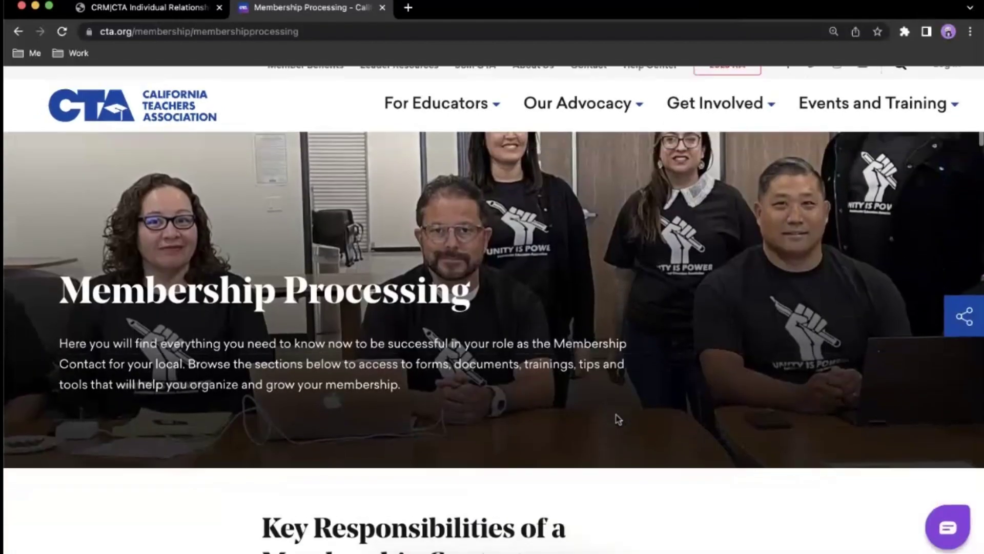
{"action": "scroll", "coordinate": [617, 420], "scroll_direction": "down", "scroll_amount": 6}
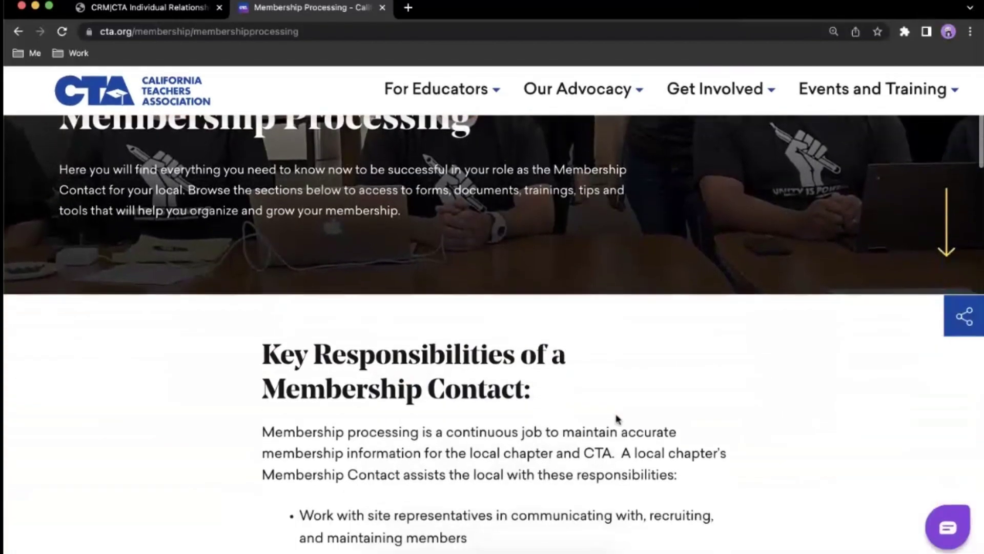
{"action": "scroll", "coordinate": [618, 420], "scroll_direction": "down", "scroll_amount": 6}
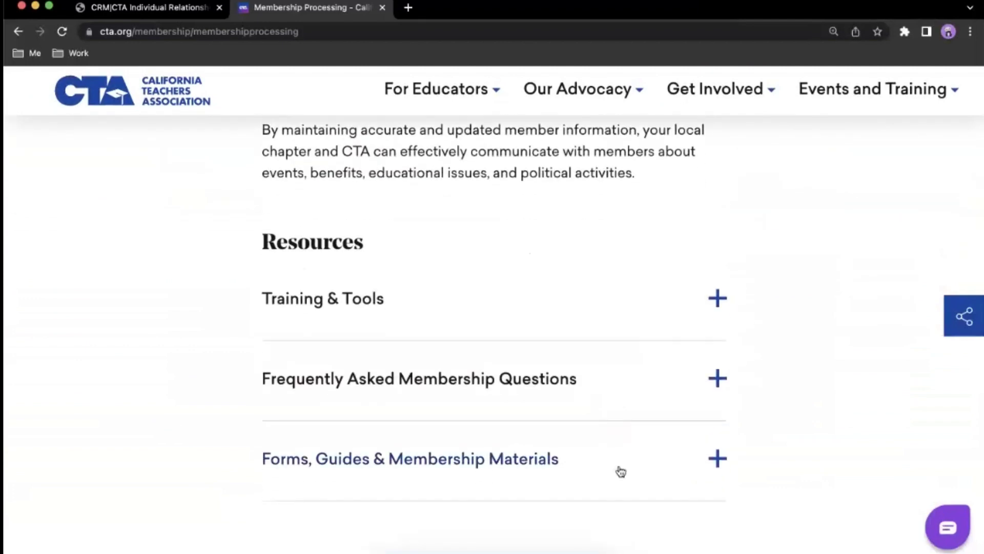
Expand Forms, Guides & Membership Materials and browse the listed forms and Falcon resources.
{"action": "left_click", "coordinate": [618, 471]}
{"action": "scroll", "coordinate": [619, 471], "scroll_direction": "down", "scroll_amount": 3}
{"action": "scroll", "coordinate": [620, 471], "scroll_direction": "down", "scroll_amount": 7}
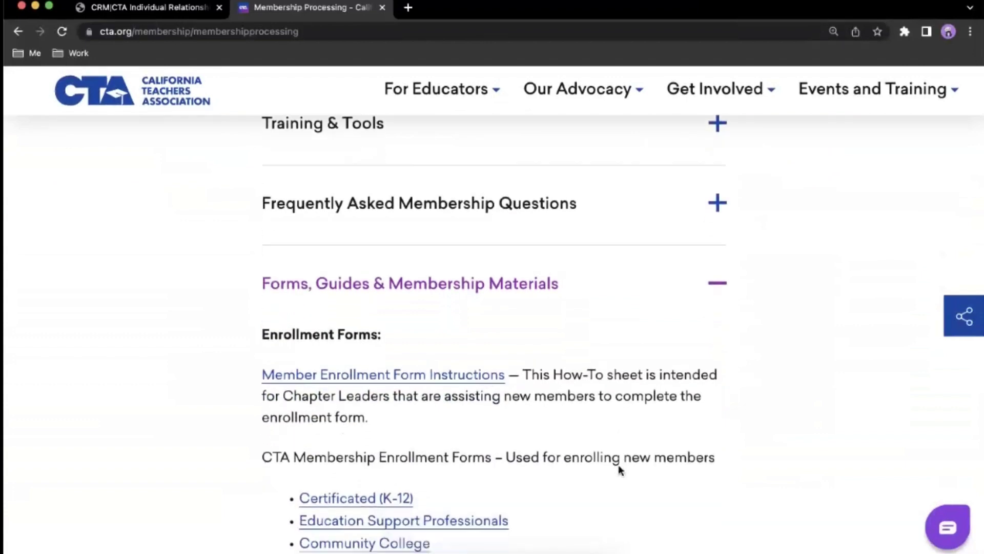
{"action": "scroll", "coordinate": [620, 469], "scroll_direction": "down", "scroll_amount": 5}
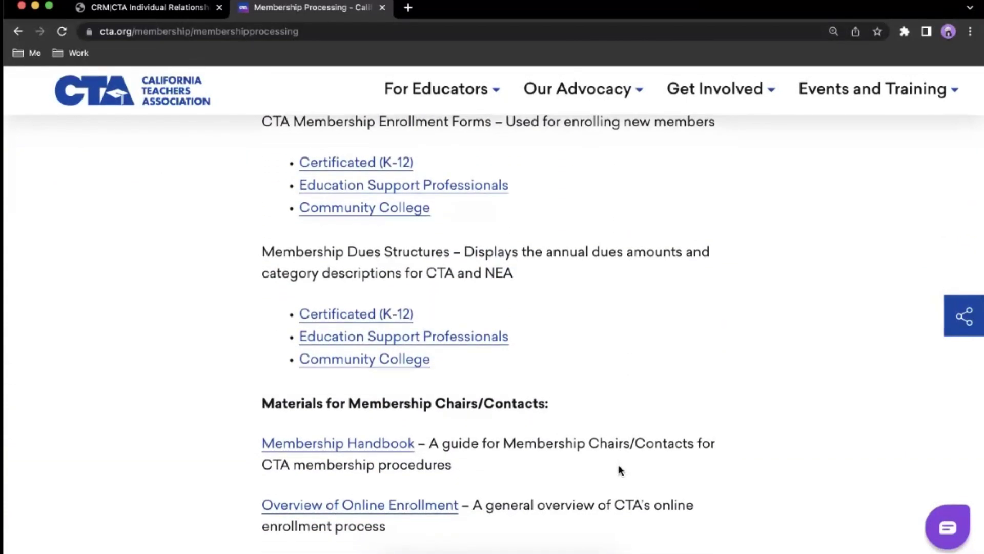
{"action": "scroll", "coordinate": [620, 470], "scroll_direction": "down", "scroll_amount": 5}
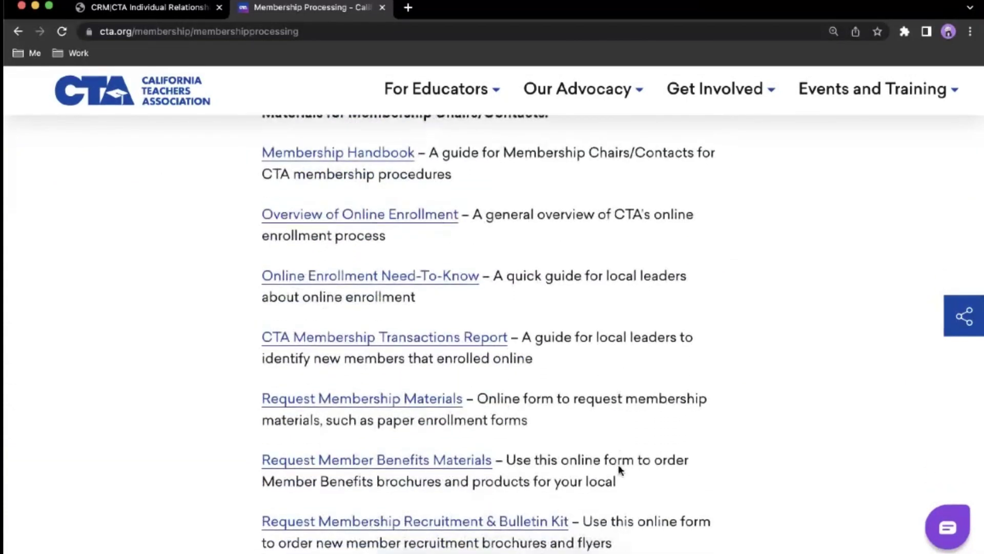
{"action": "scroll", "coordinate": [620, 469], "scroll_direction": "down", "scroll_amount": 5}
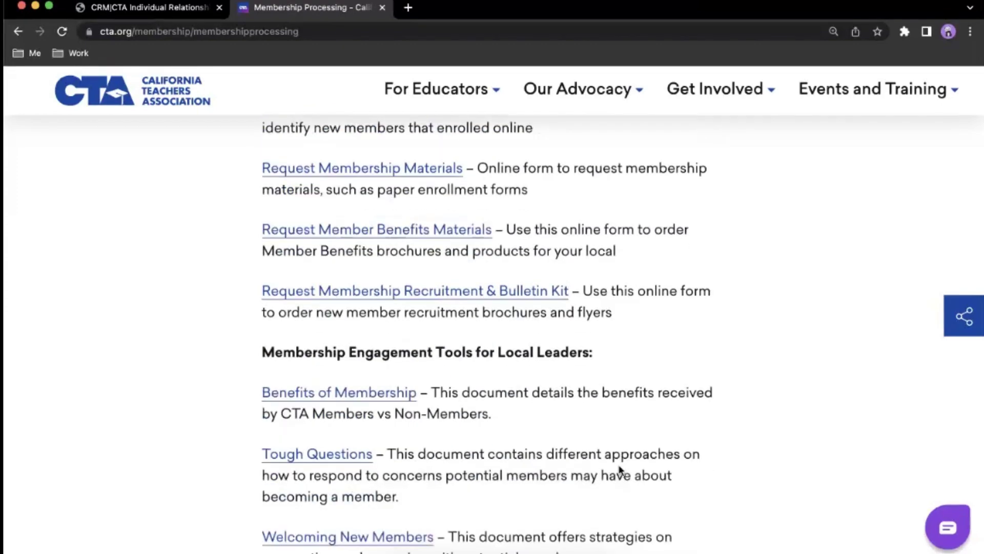
{"action": "scroll", "coordinate": [620, 469], "scroll_direction": "down", "scroll_amount": 4}
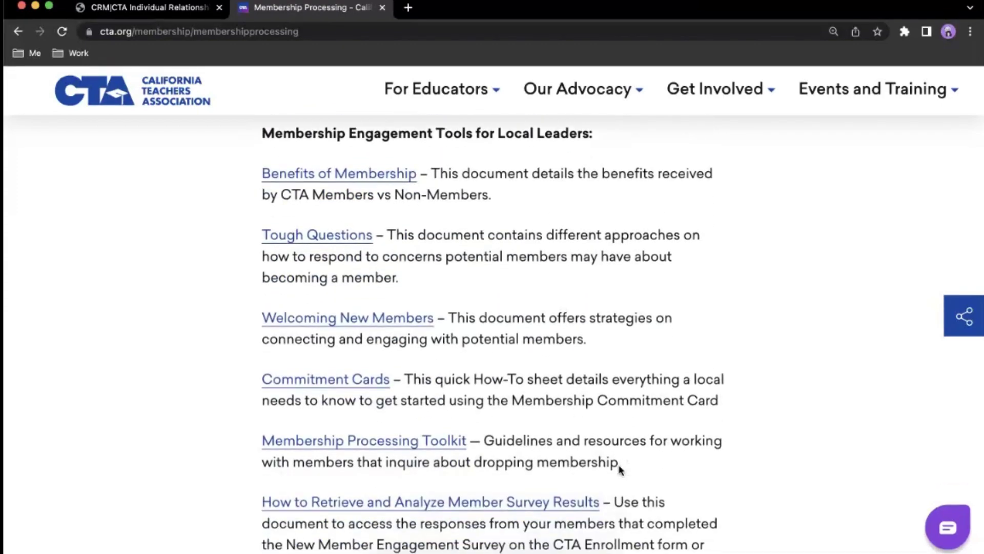
{"action": "scroll", "coordinate": [620, 469], "scroll_direction": "down", "scroll_amount": 4}
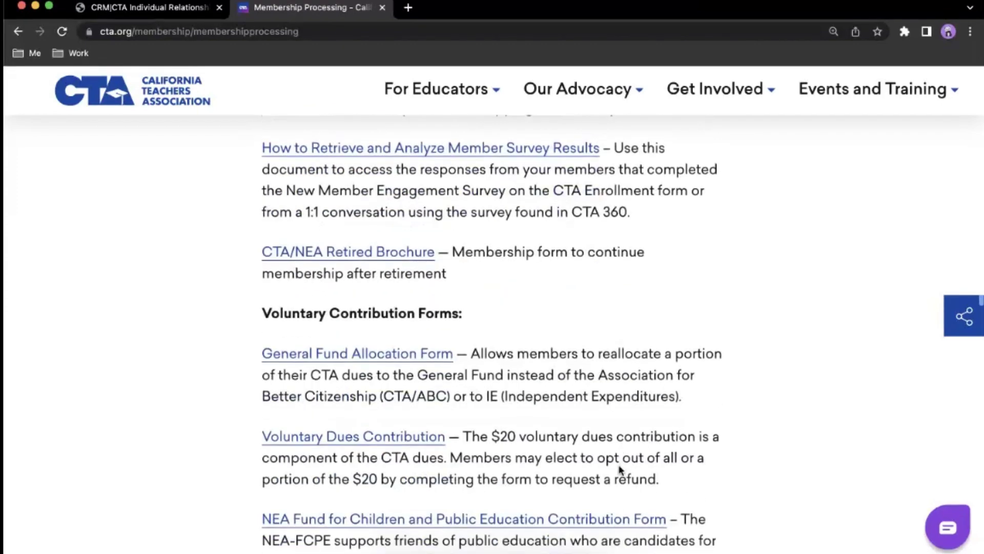
{"action": "scroll", "coordinate": [620, 469], "scroll_direction": "down", "scroll_amount": 4}
{"action": "scroll", "coordinate": [621, 469], "scroll_direction": "down", "scroll_amount": 6}
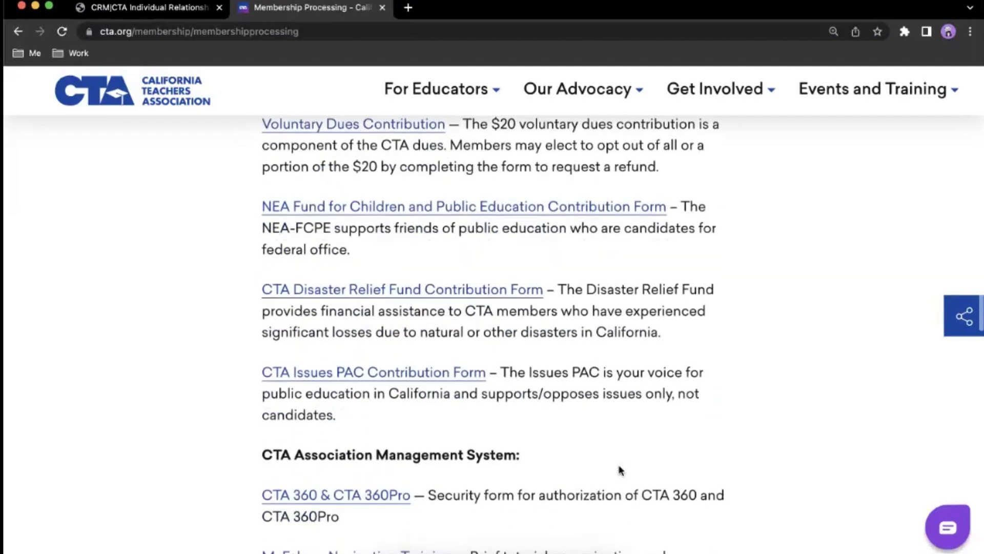
{"action": "scroll", "coordinate": [620, 469], "scroll_direction": "down", "scroll_amount": 5}
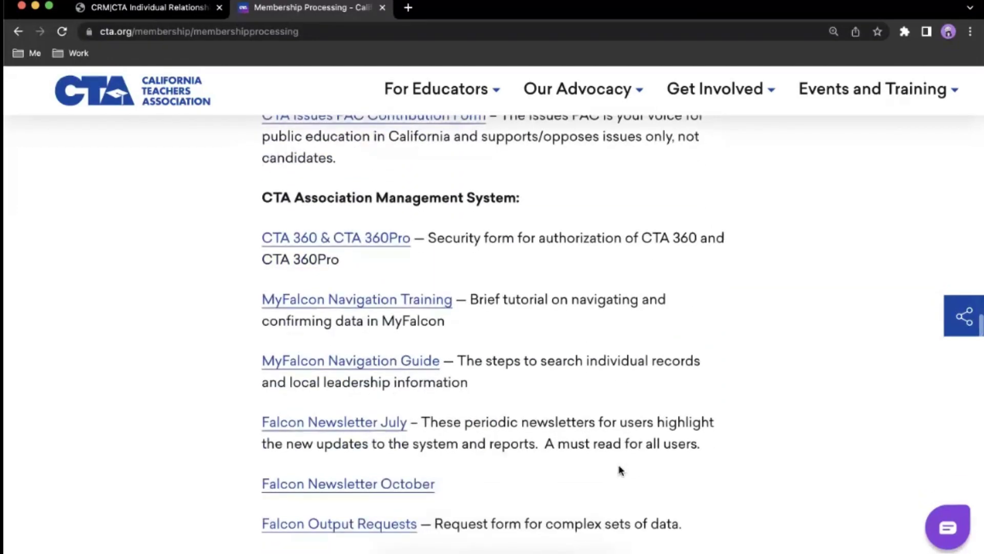
{"action": "scroll", "coordinate": [620, 469], "scroll_direction": "down", "scroll_amount": 3}
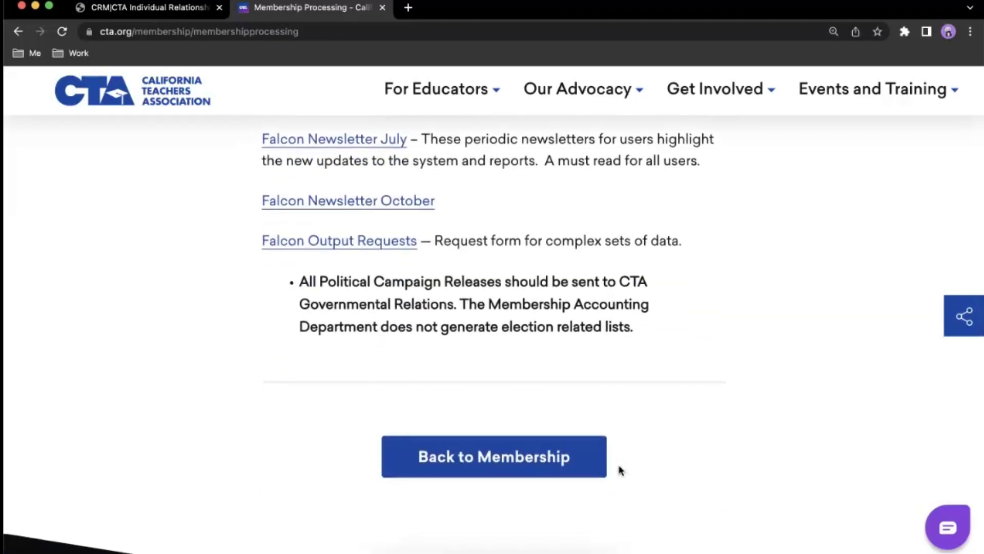
Use the Back to Membership button to leave Membership Processing for the Membership hub.
{"action": "left_click", "coordinate": [579, 461]}
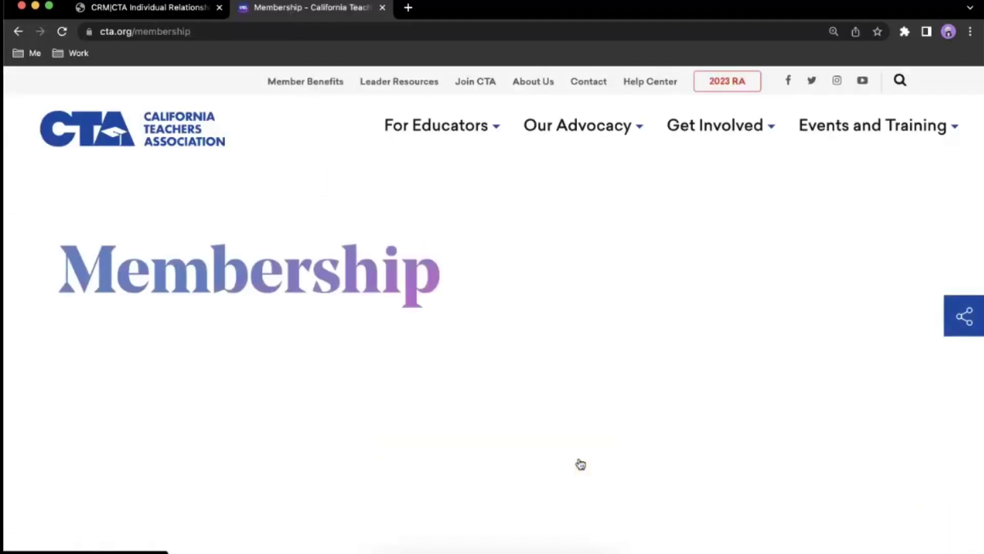